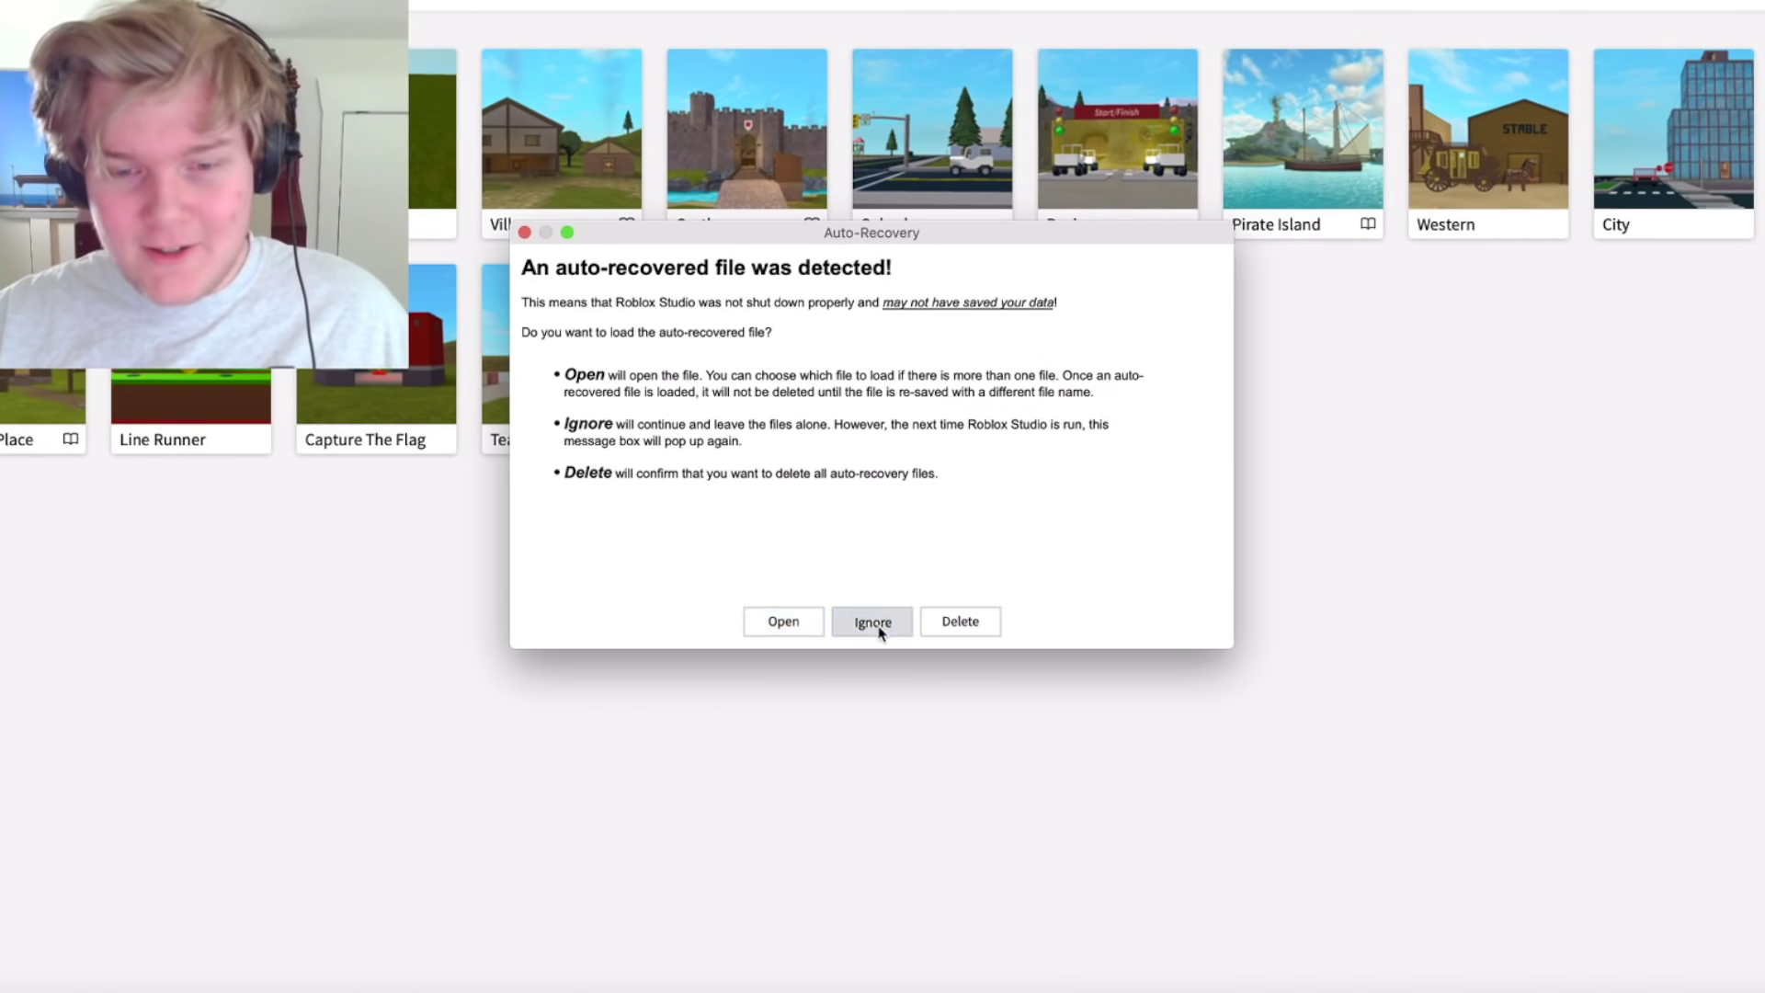
- Ignore the auto-recovered files and continue to a fresh baseplate
click(873, 625)
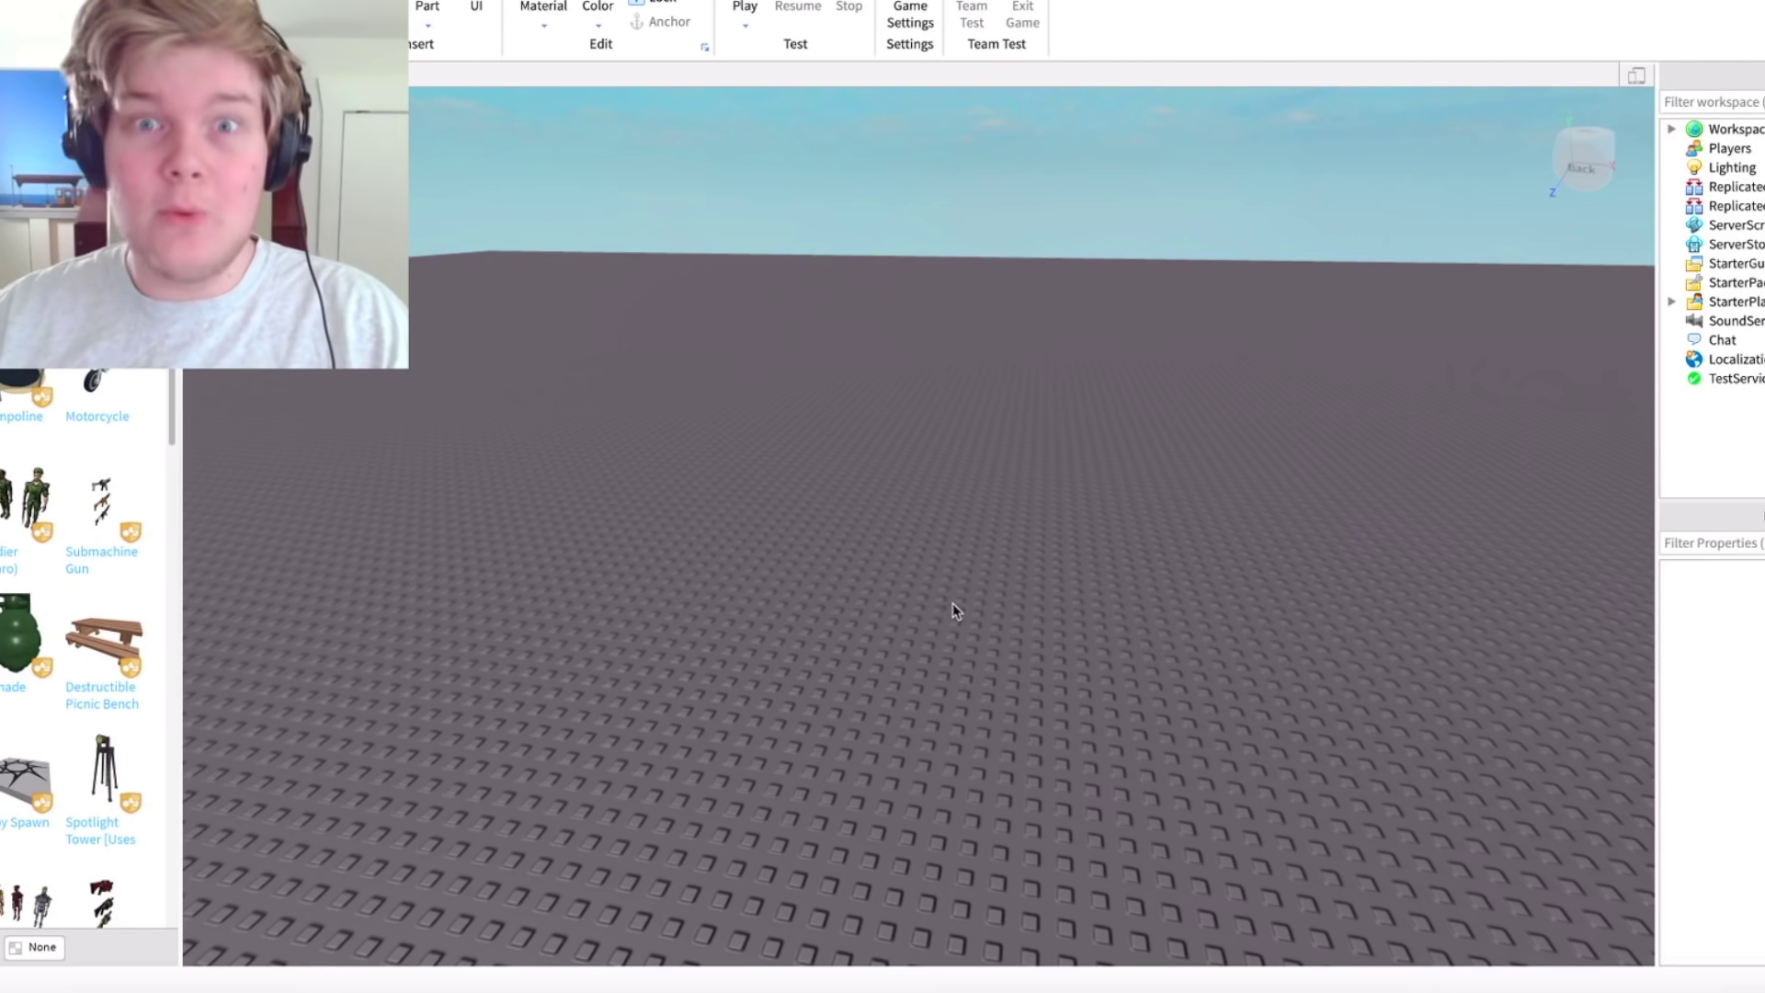
- Bring the view down close to the red spiky virus model above the baseplate
right_drag(963, 596, 965, 596)
right_drag(982, 536, 978, 508)
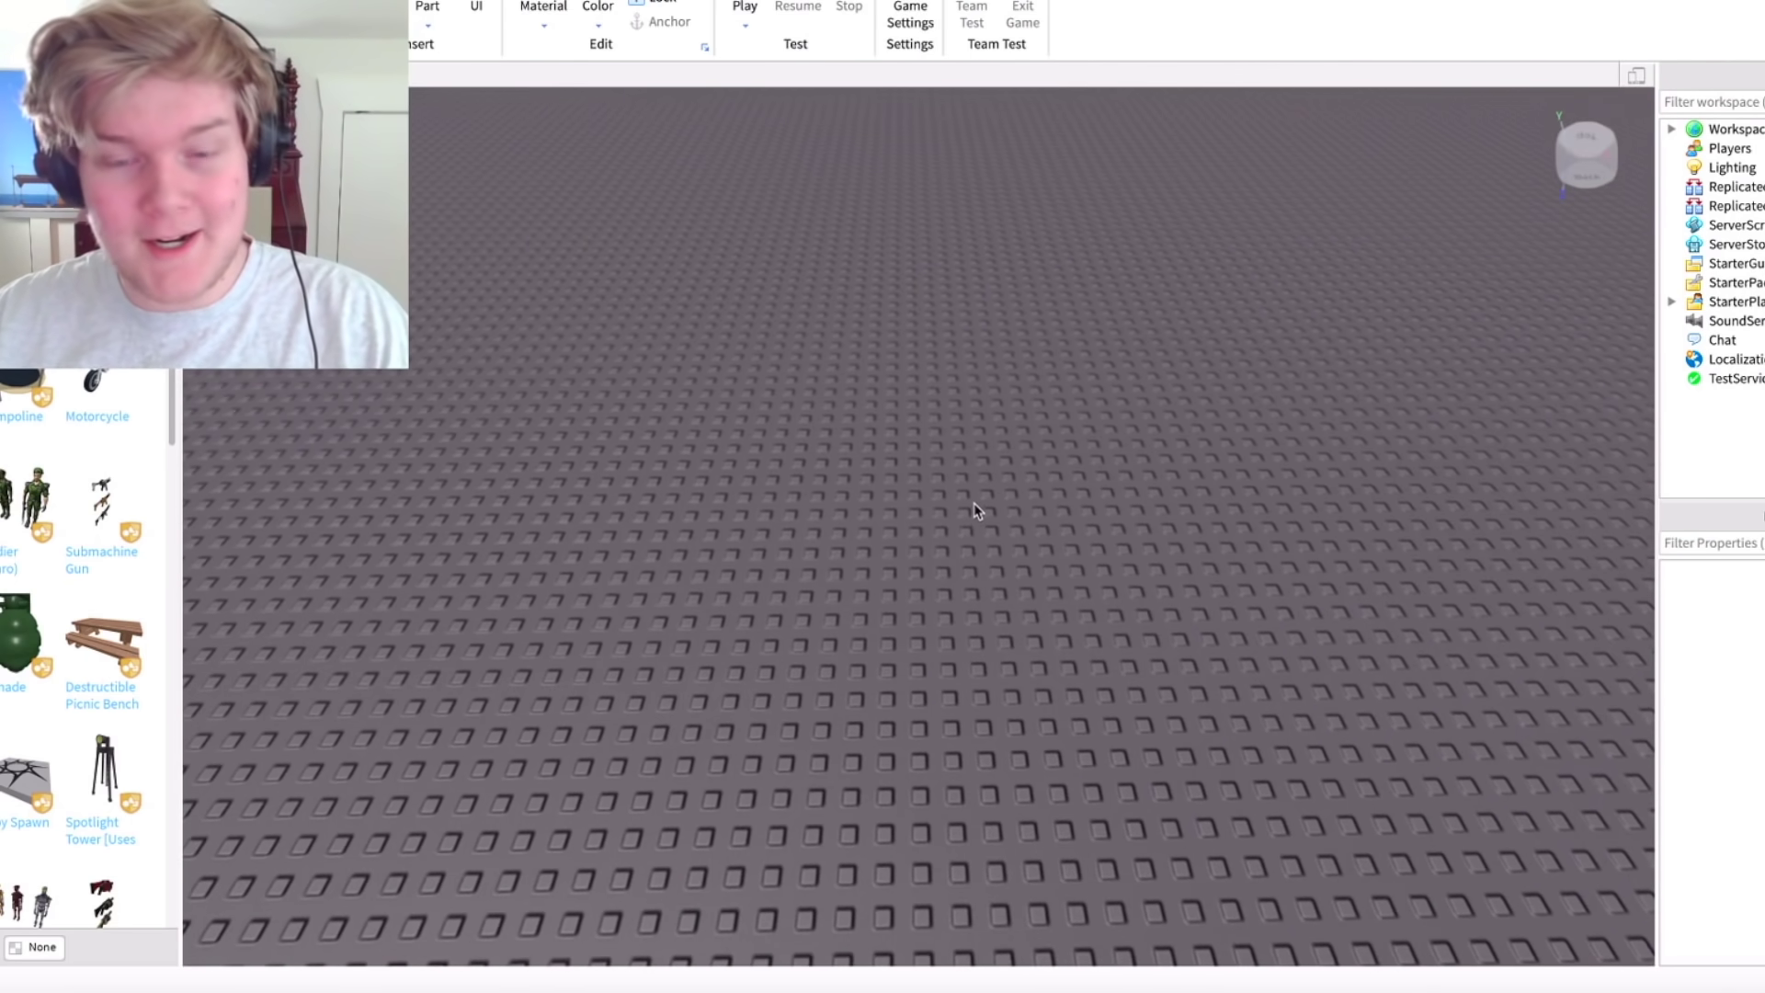
scroll(978, 508, up, 3)
scroll(772, 359, down, 5)
scroll(827, 437, down, 3)
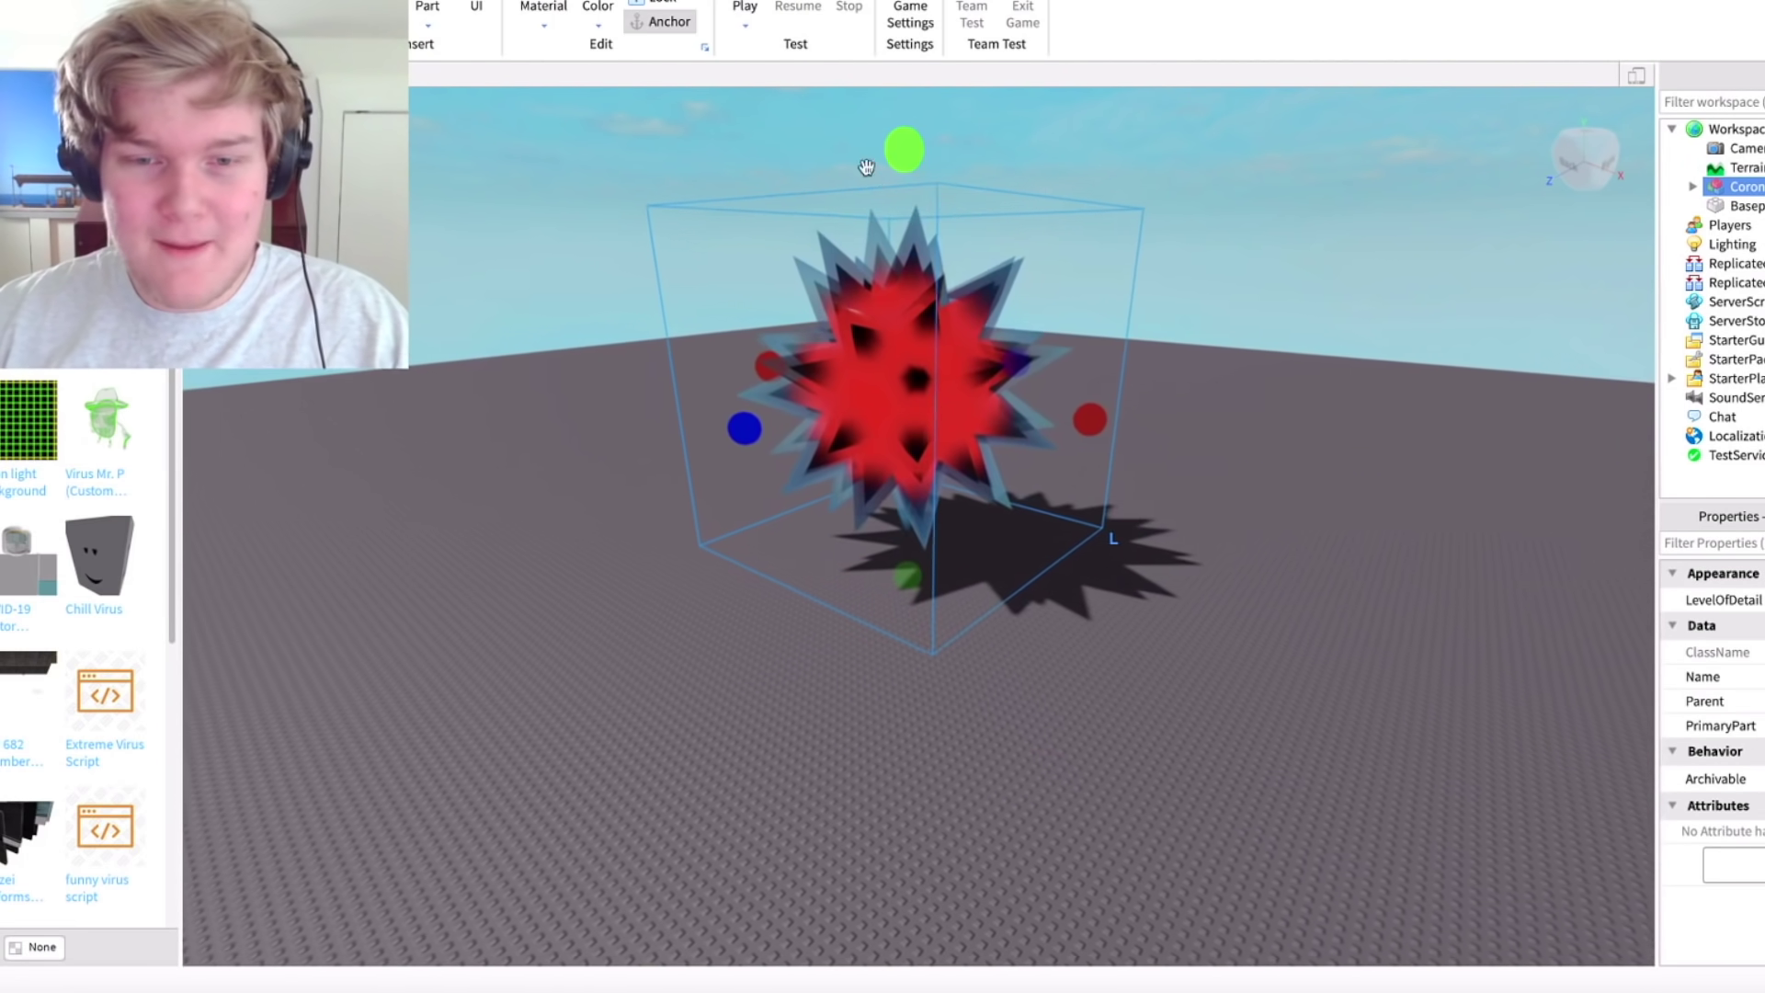
click(1118, 441)
right_drag(1119, 441, 1111, 465)
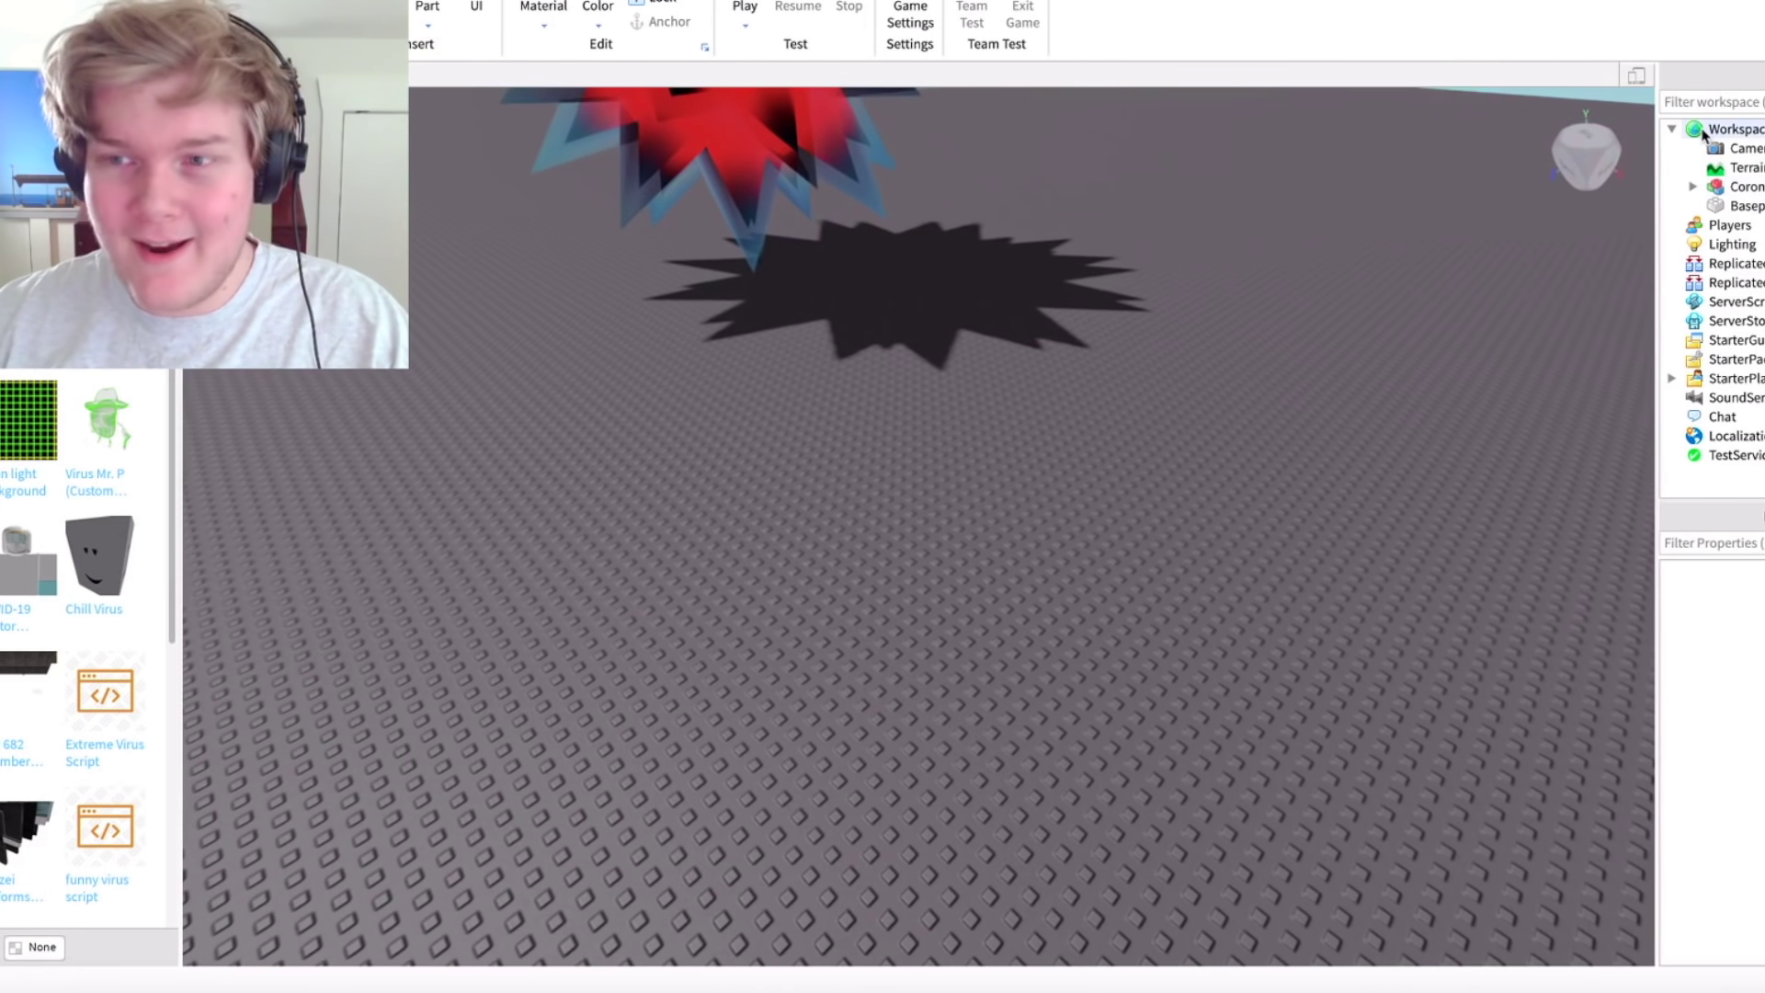
- Insert a SpawnLocation into Workspace and duplicate it into three pads in a row
right_click(1710, 129)
click(1751, 548)
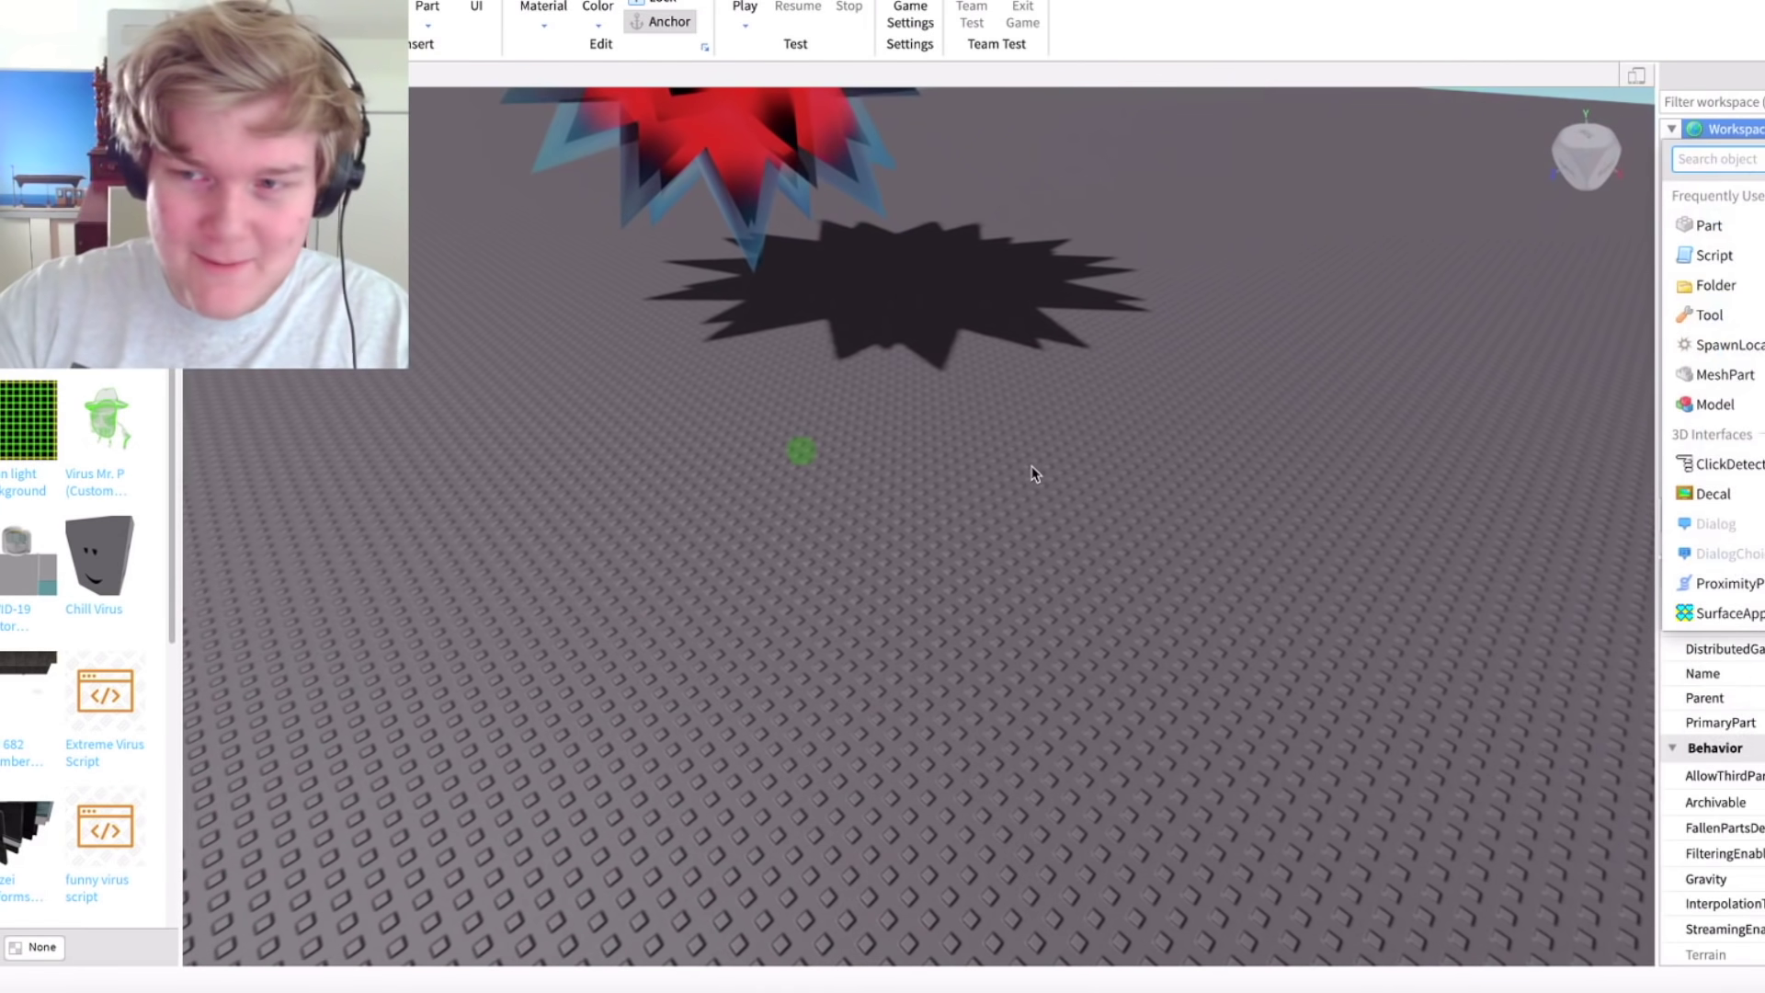
click(1728, 344)
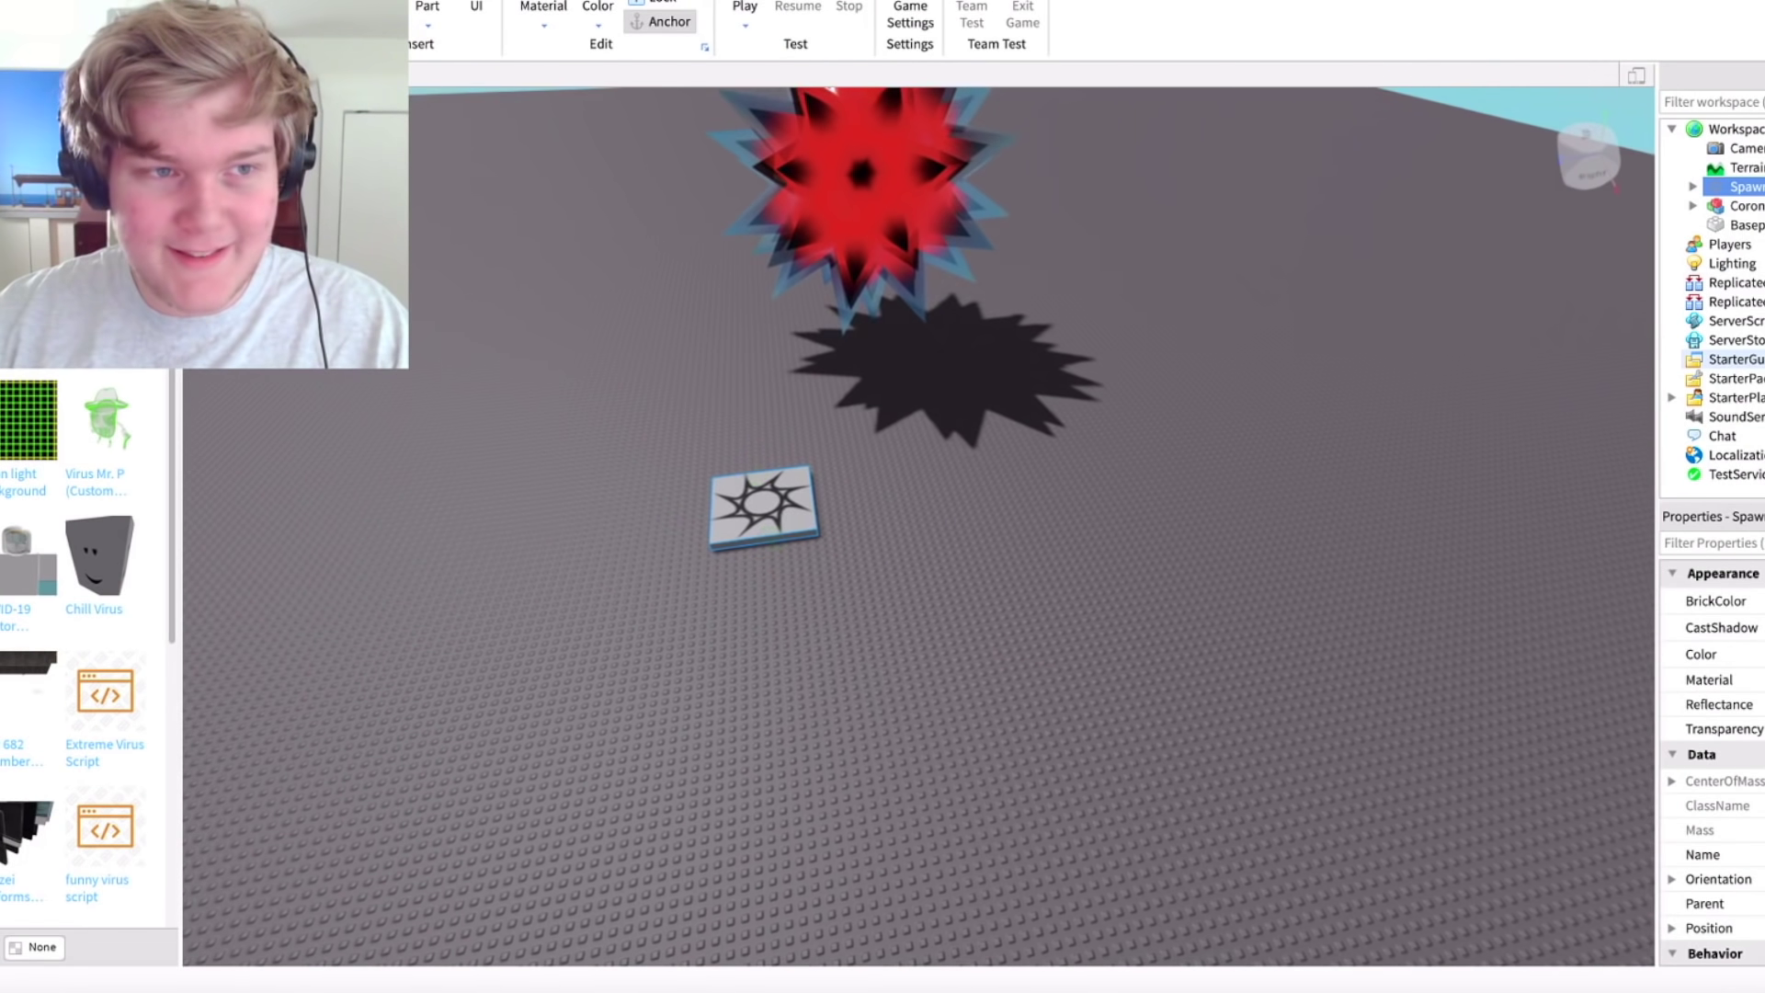
key(ctrl+d)
drag(902, 485, 1240, 470)
key(ctrl+d)
click(1240, 471)
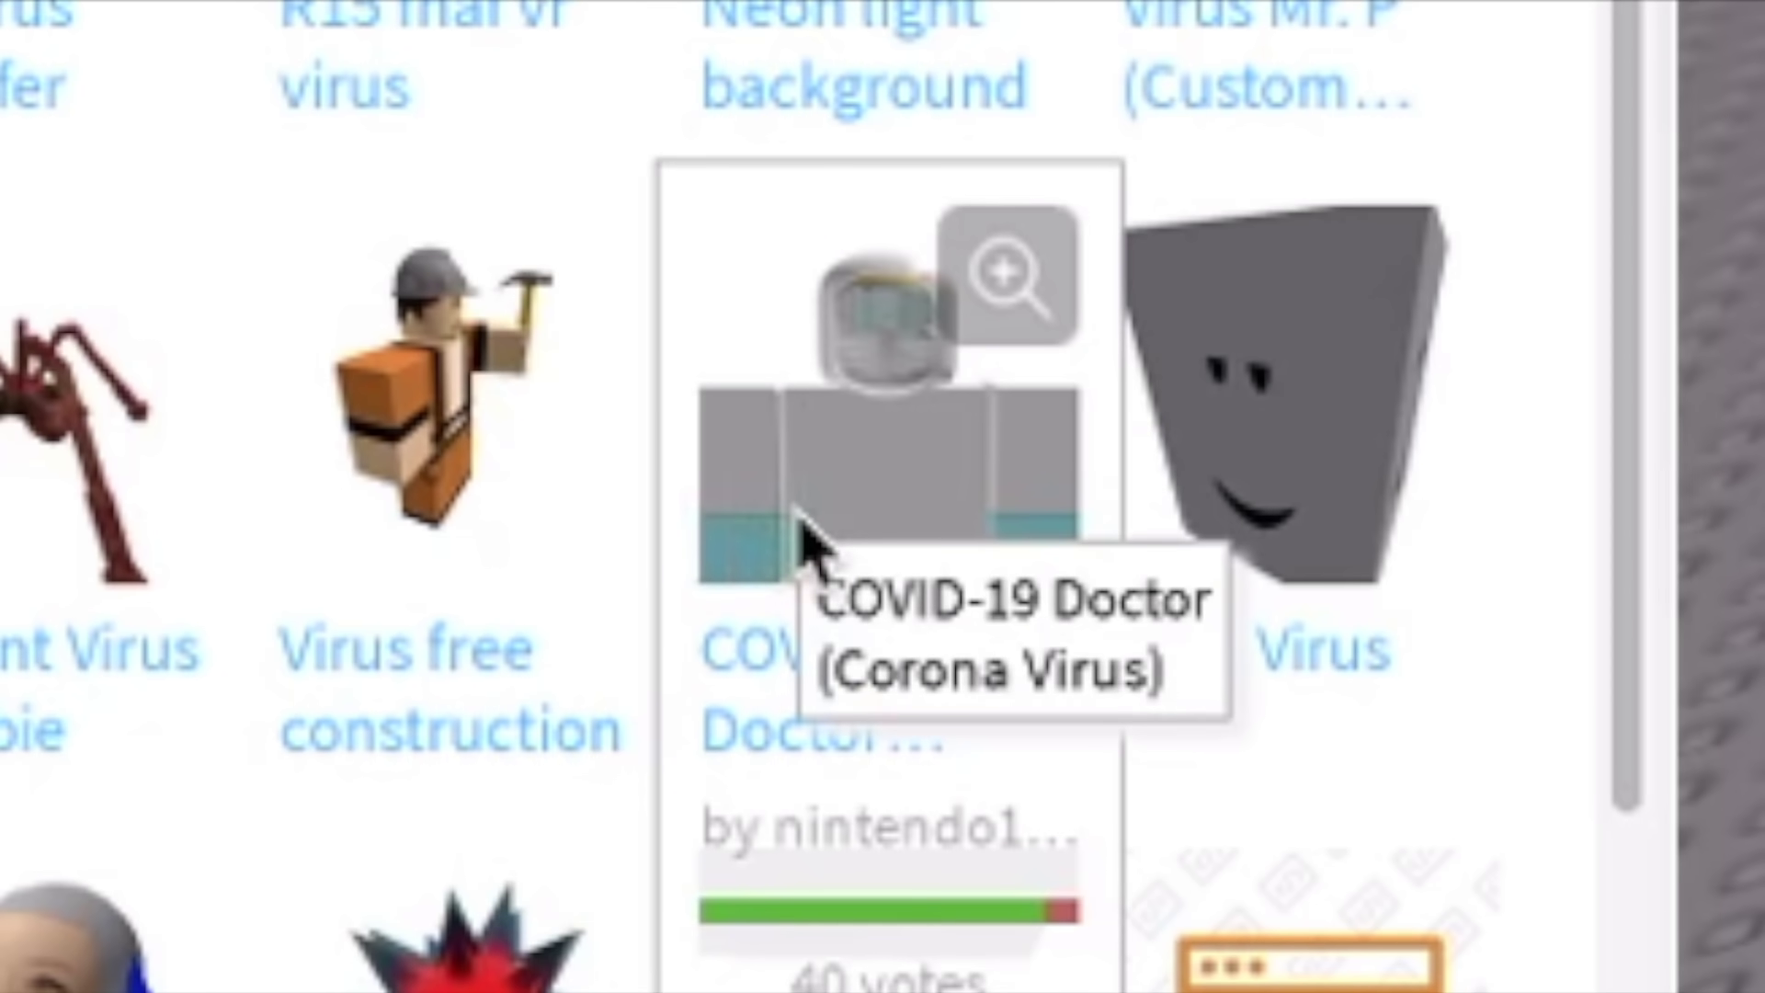
- Insert the COVID-19 Doctor model beside the spawn pads and swing the view to face it
click(803, 538)
right_drag(802, 756, 1143, 558)
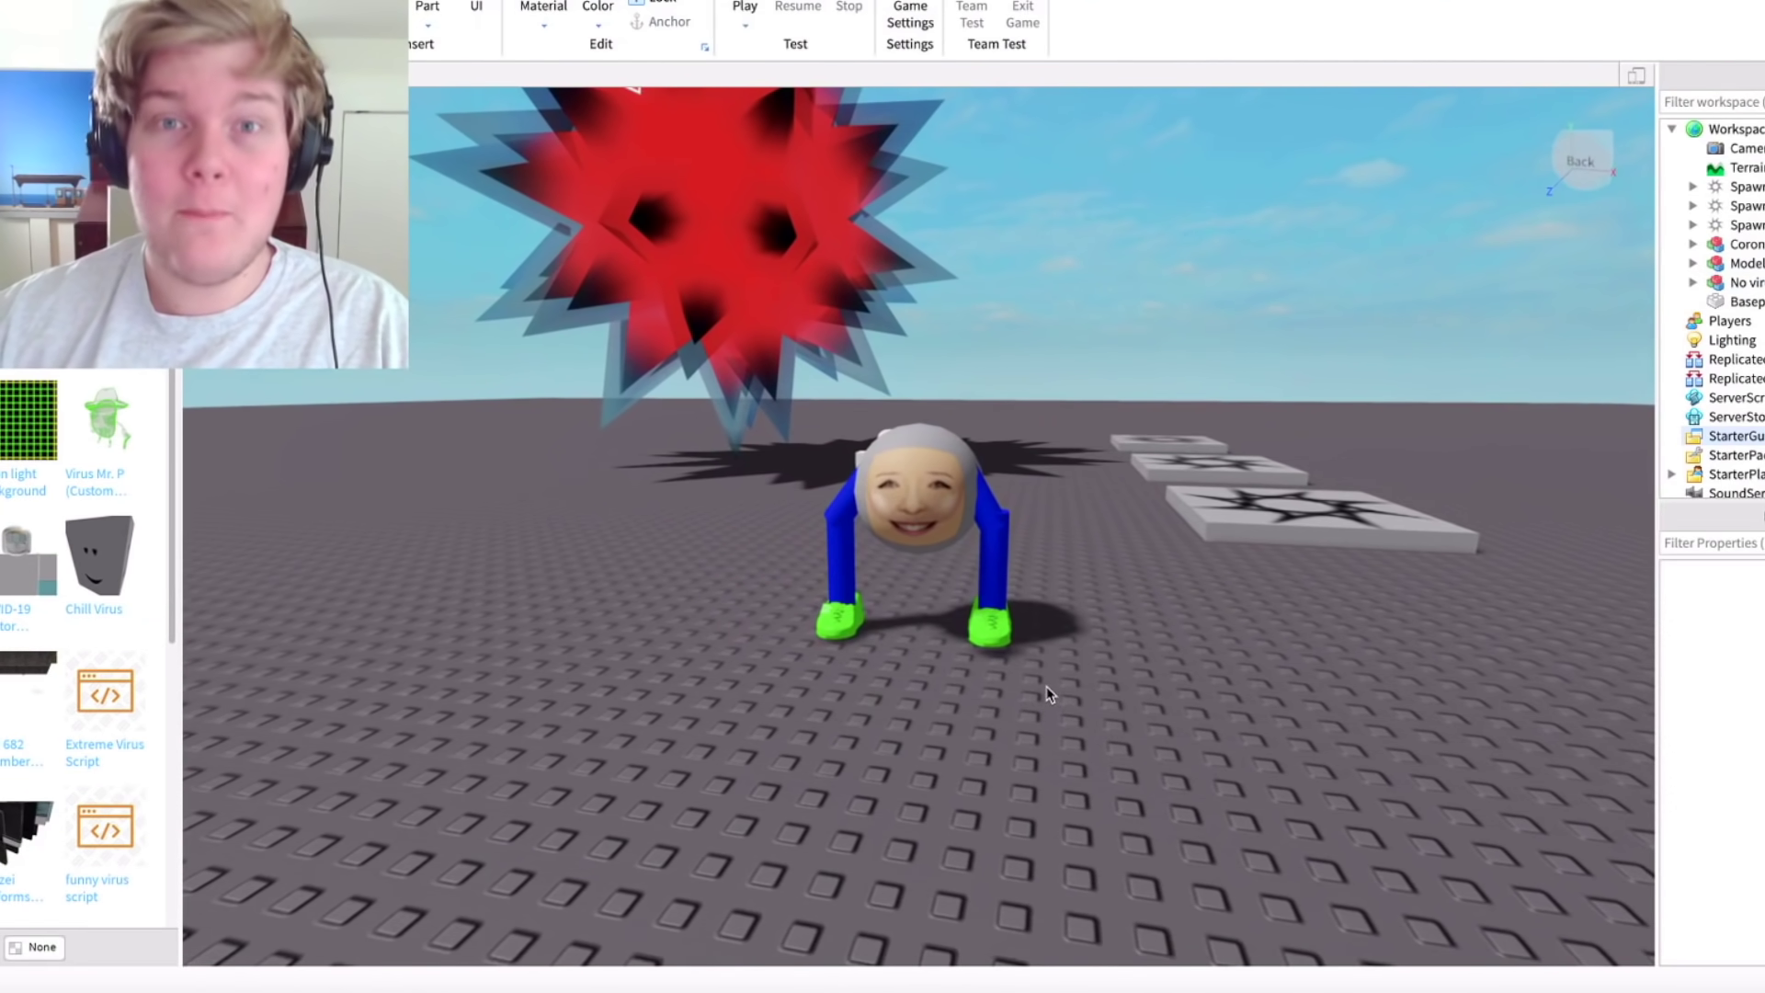
scroll(1040, 680, down, 5)
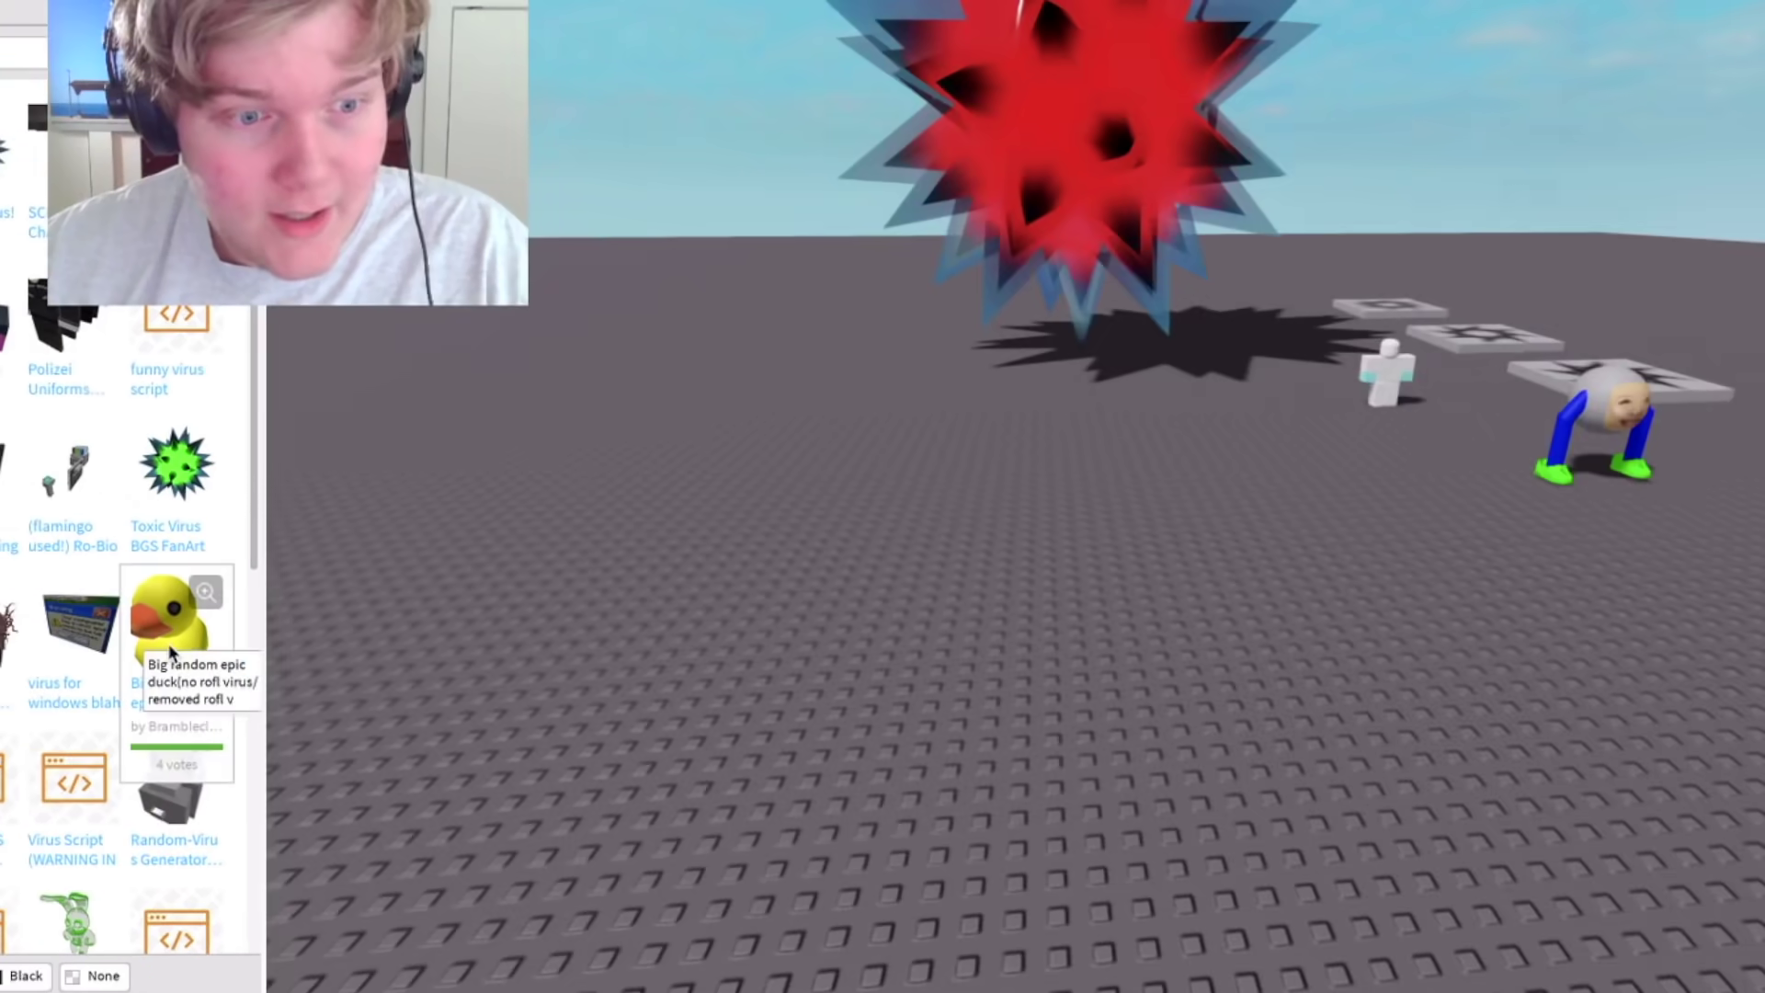
- Set the giant yellow duck down on the baseplate and filter Explorer for 'scri'
click(885, 472)
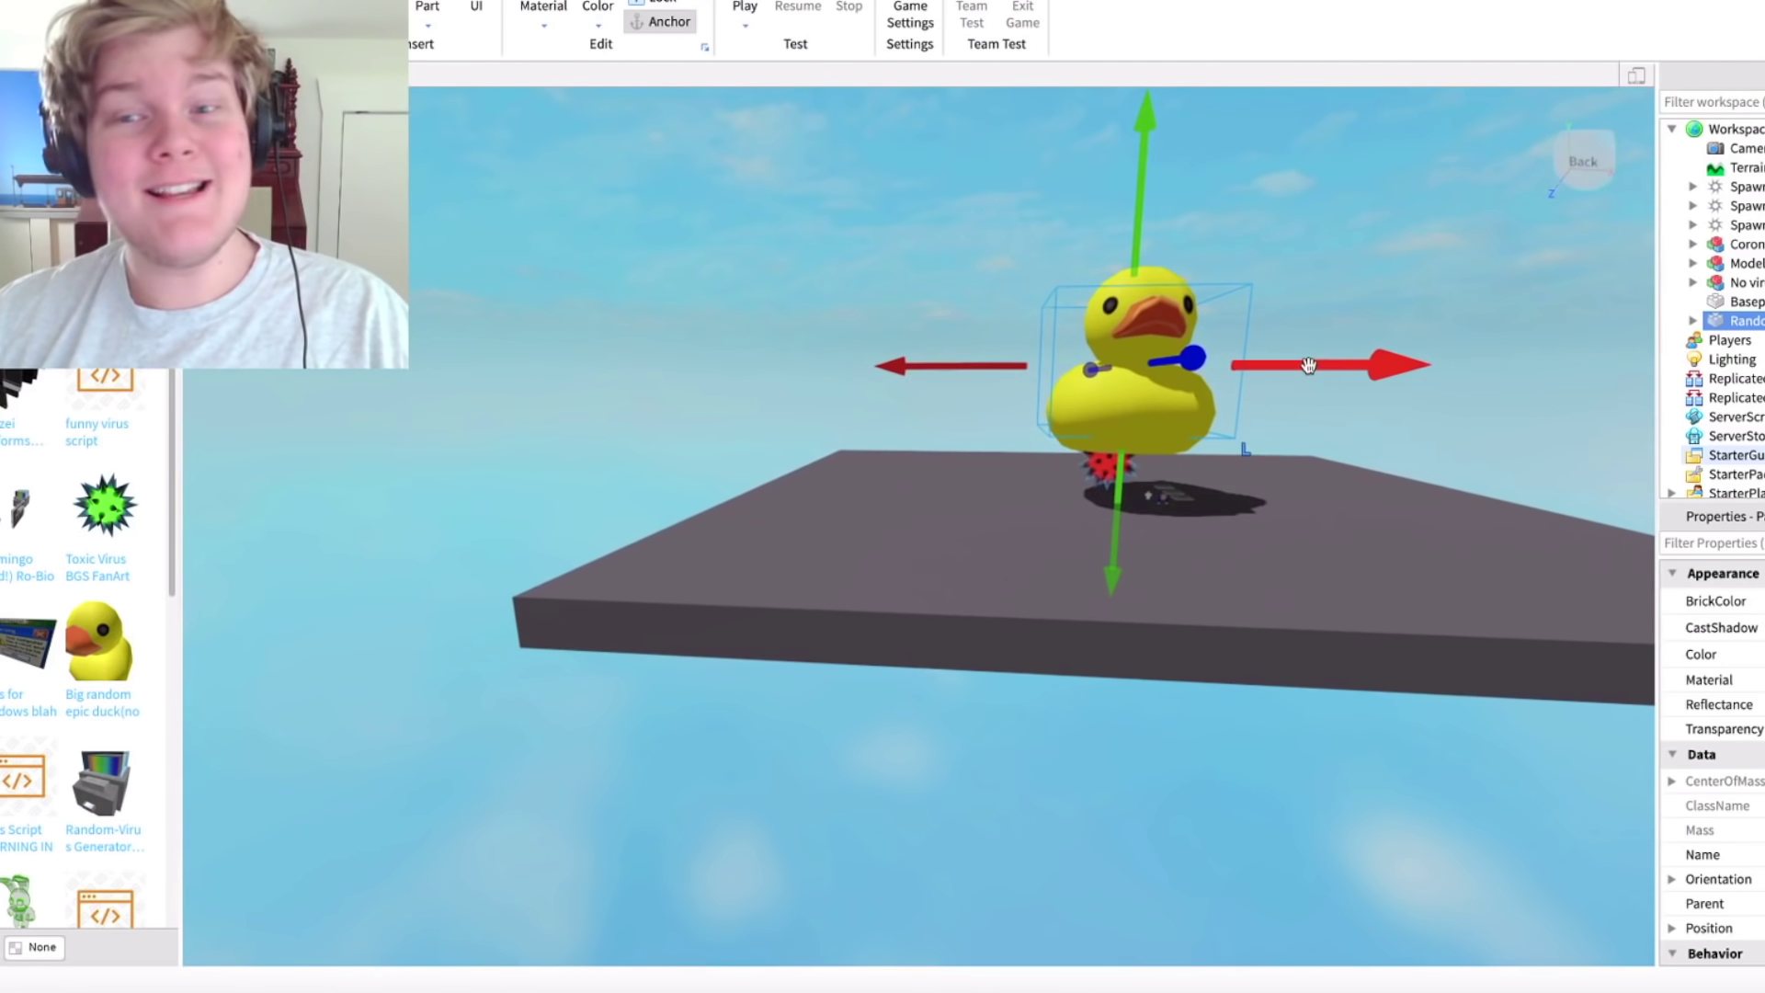
drag(1308, 366, 1075, 374)
drag(937, 249, 937, 331)
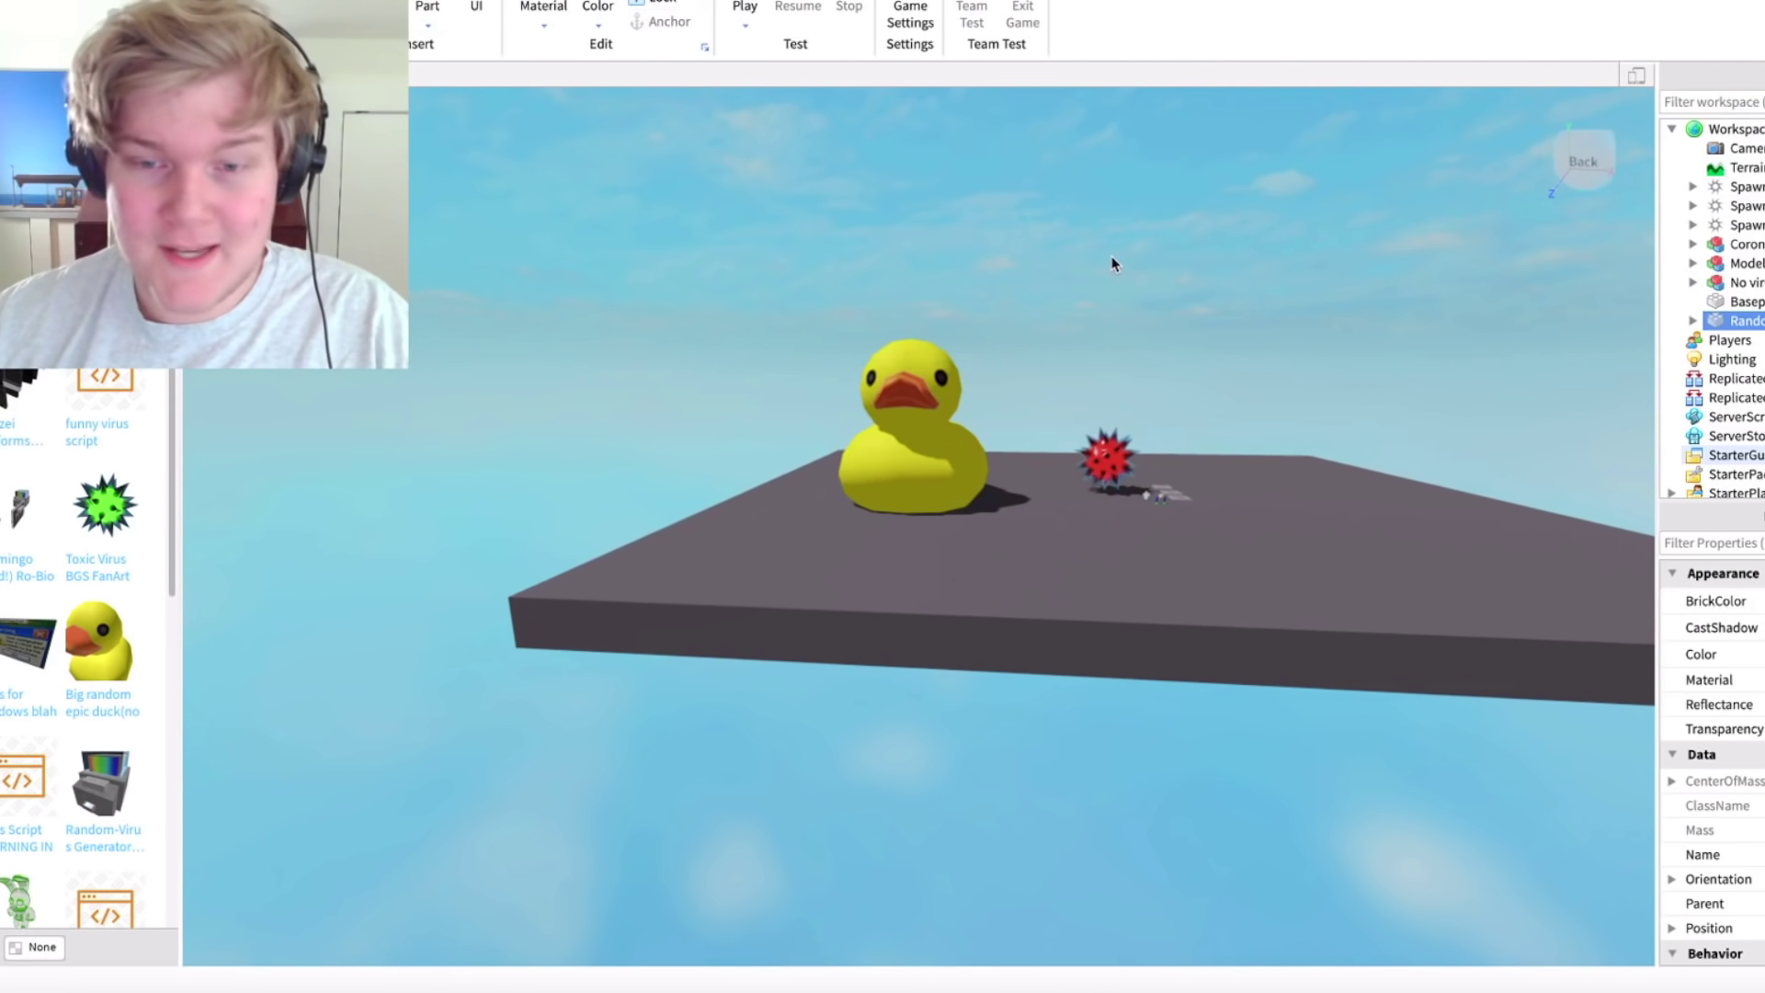
text(scri)
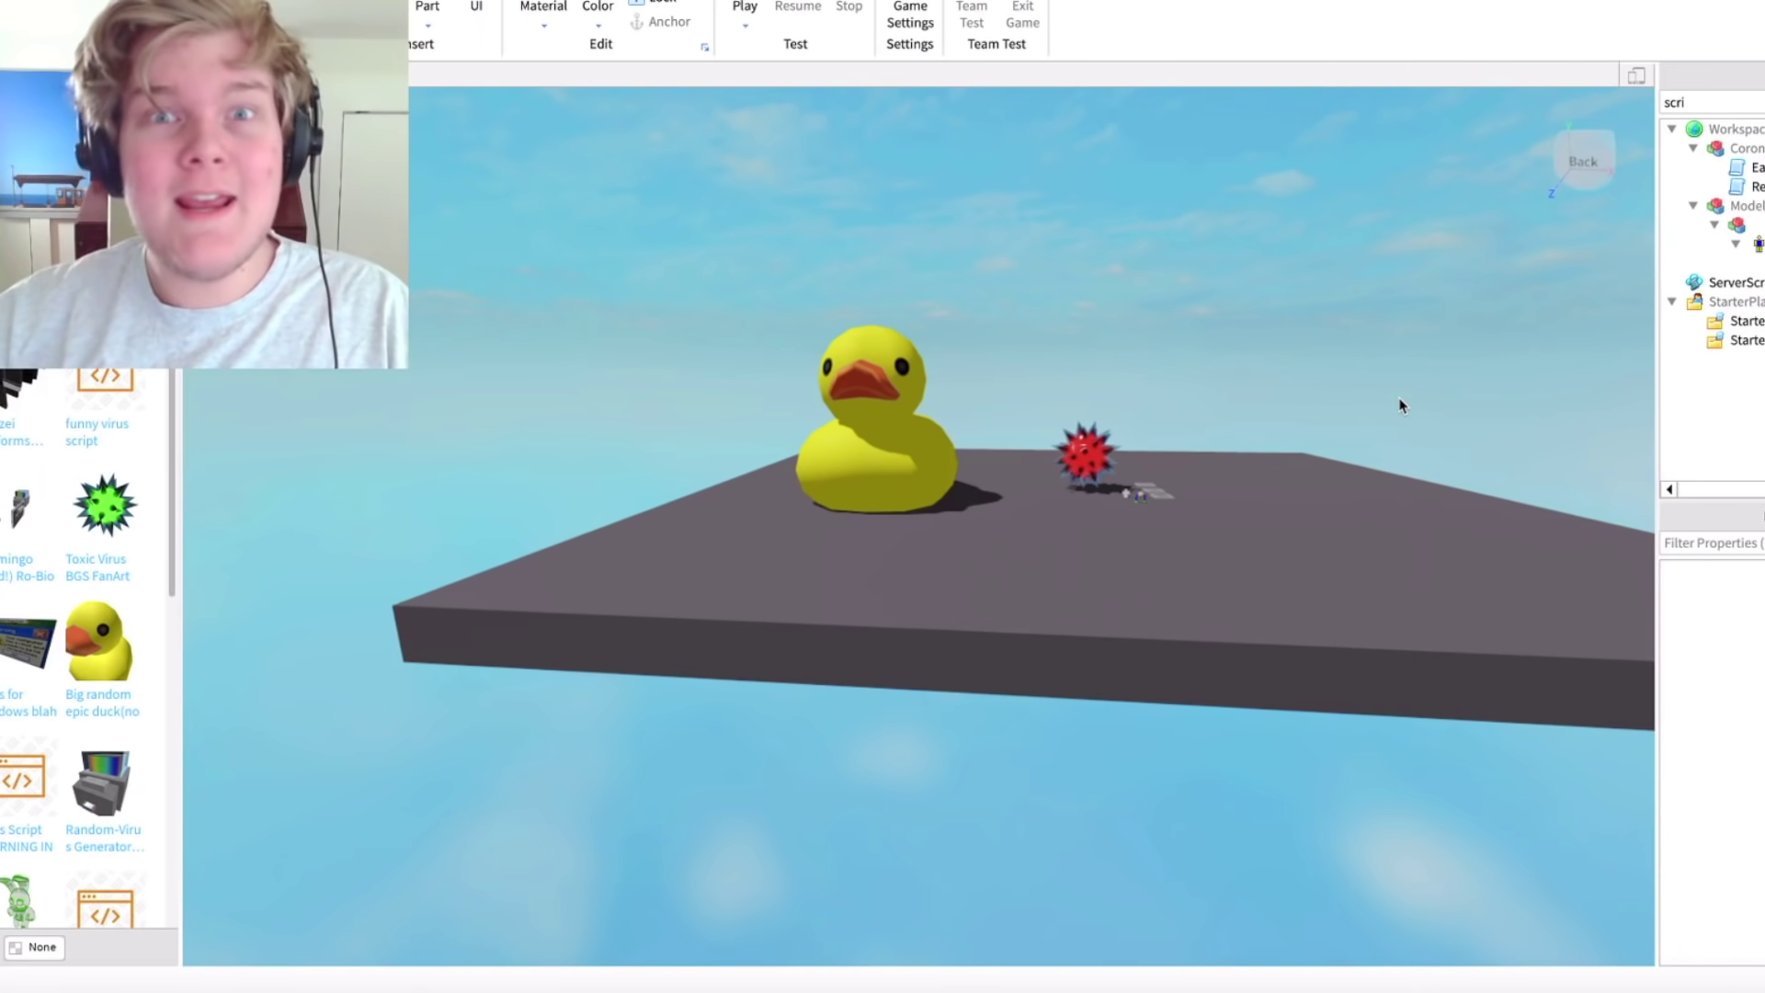
- Fly the view toward the duck and insert the Random-Virus Generator model
key(w)
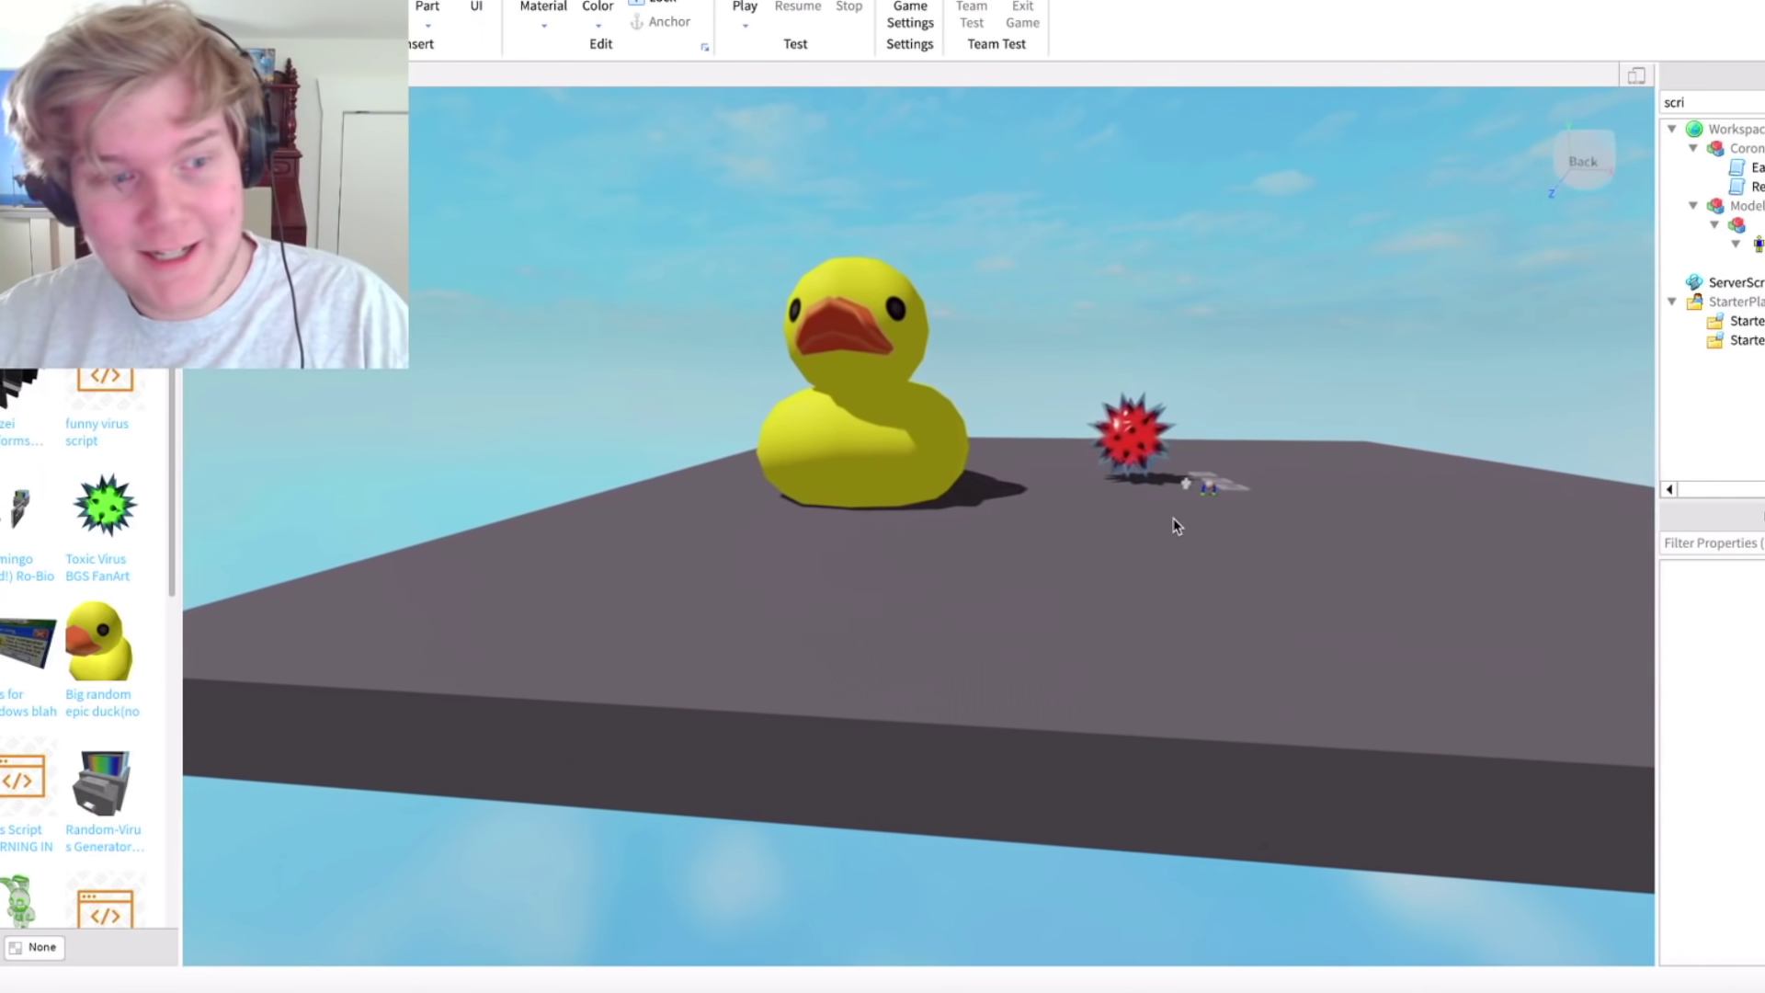
key(d)
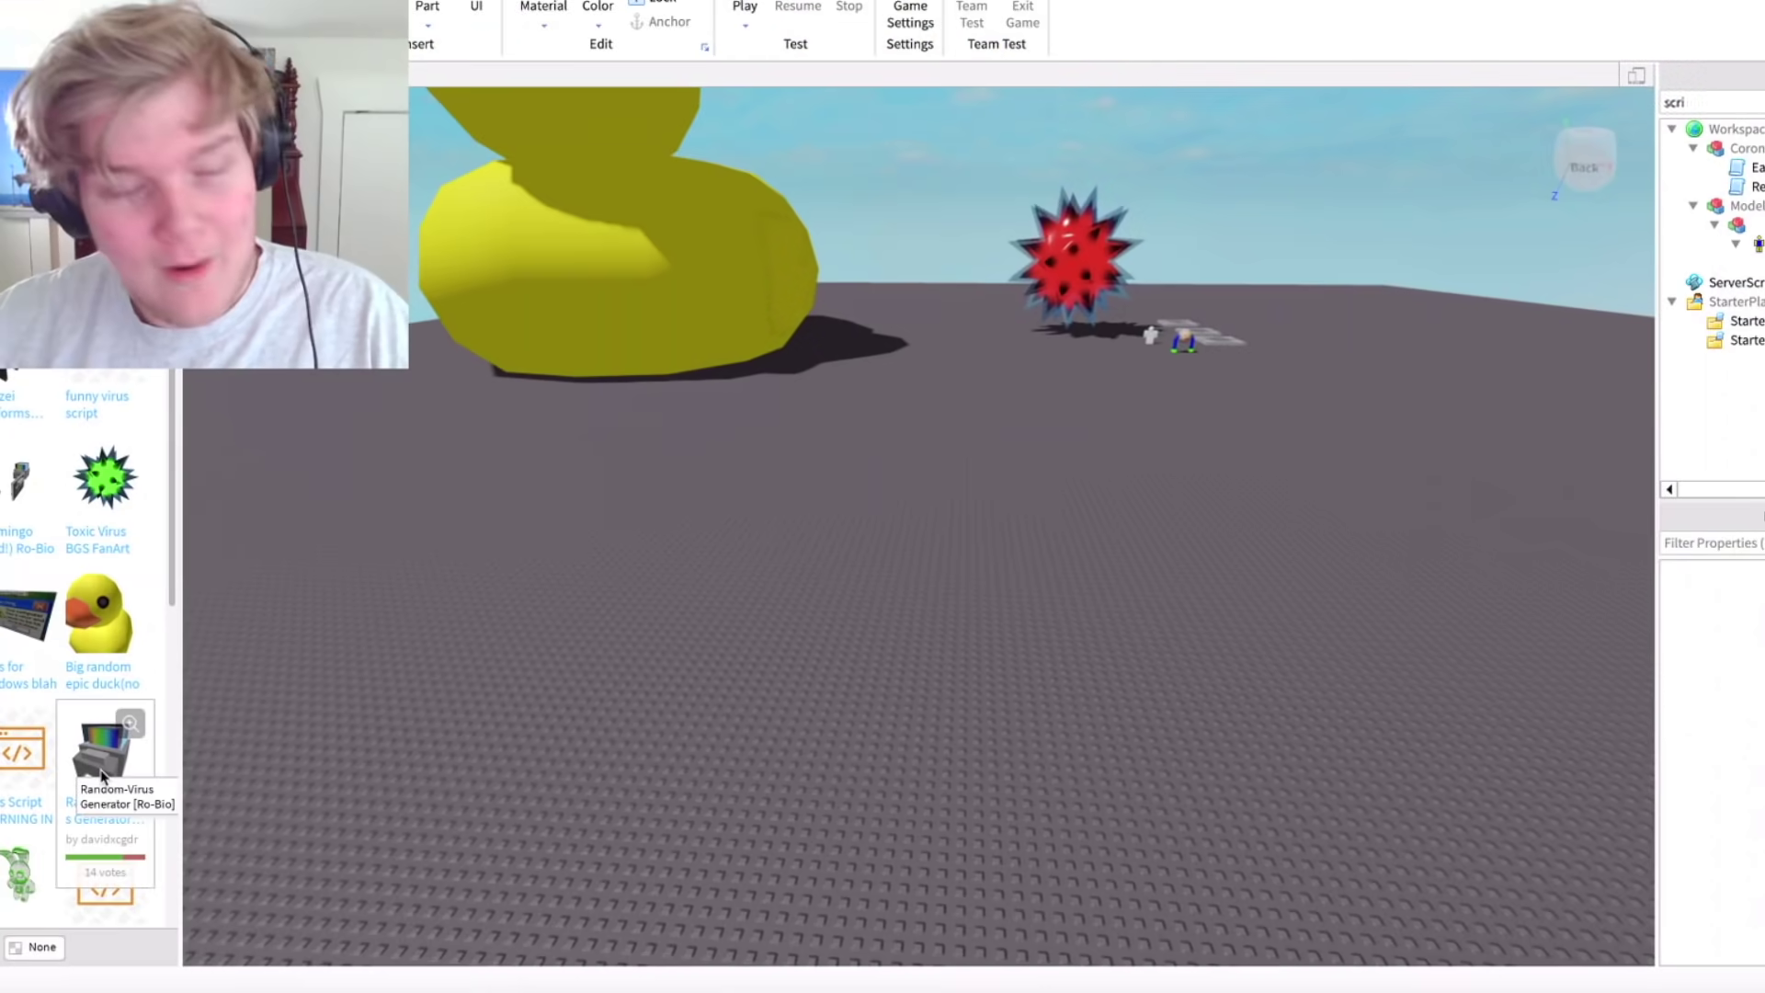
click(103, 755)
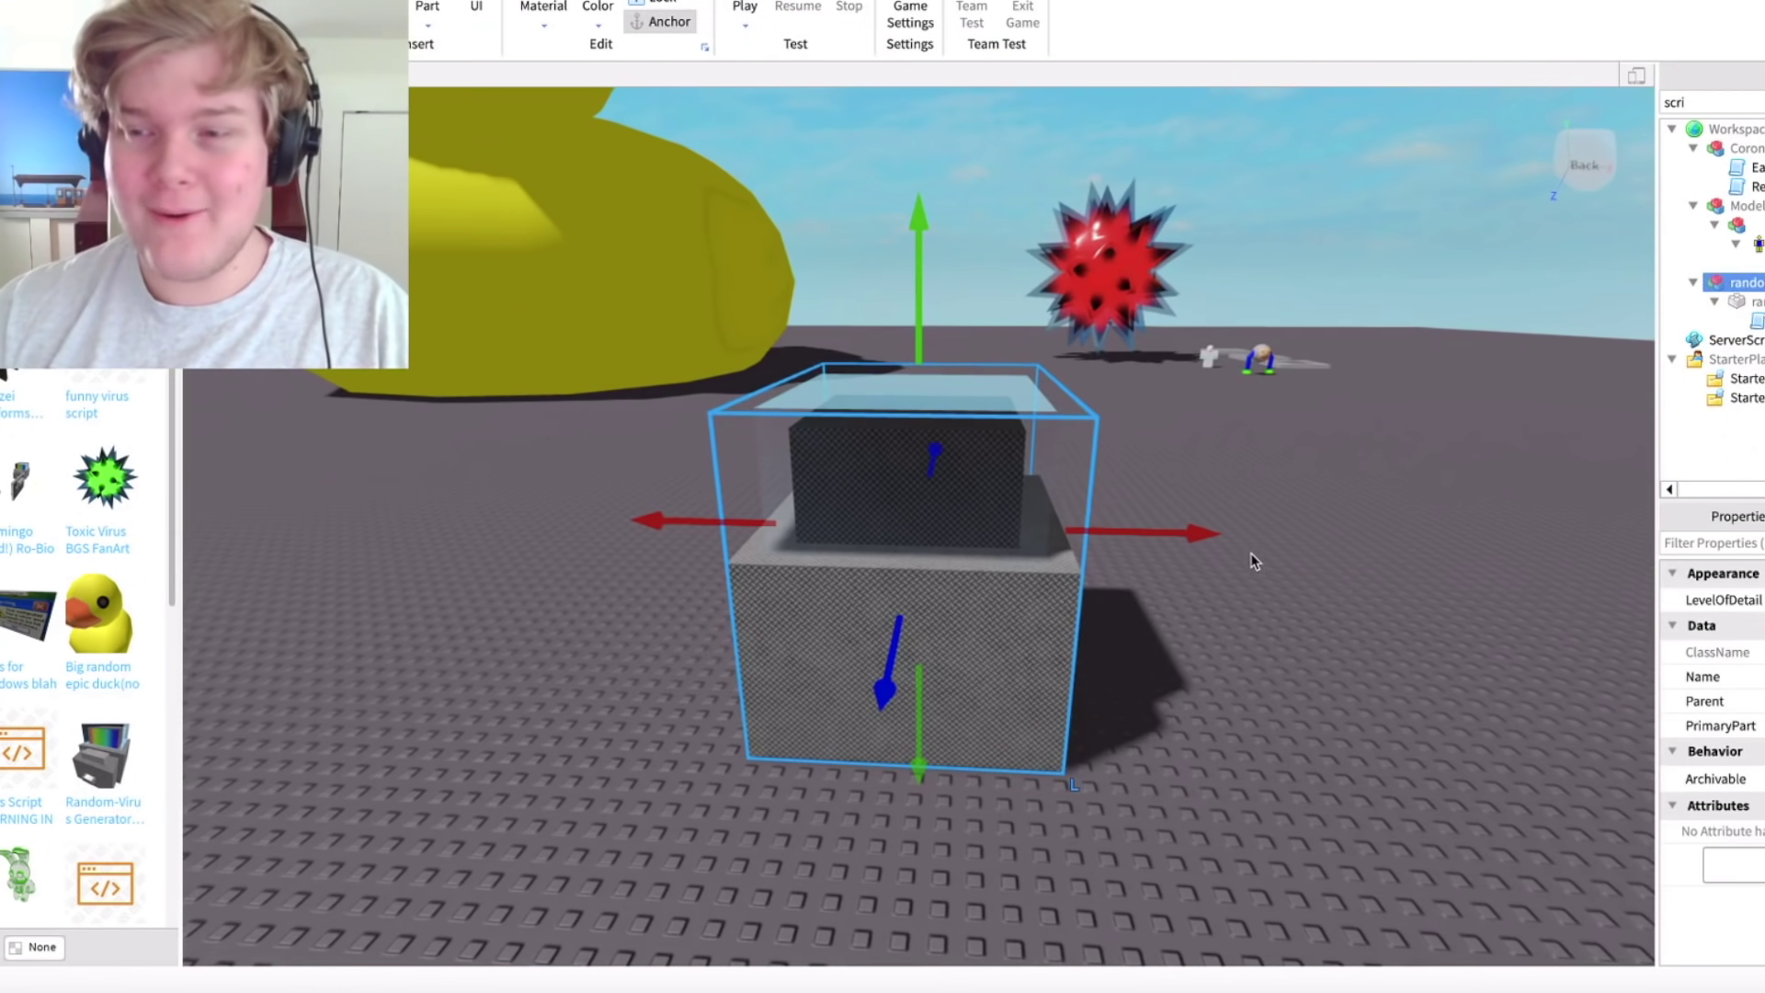
key(s)
key(d)
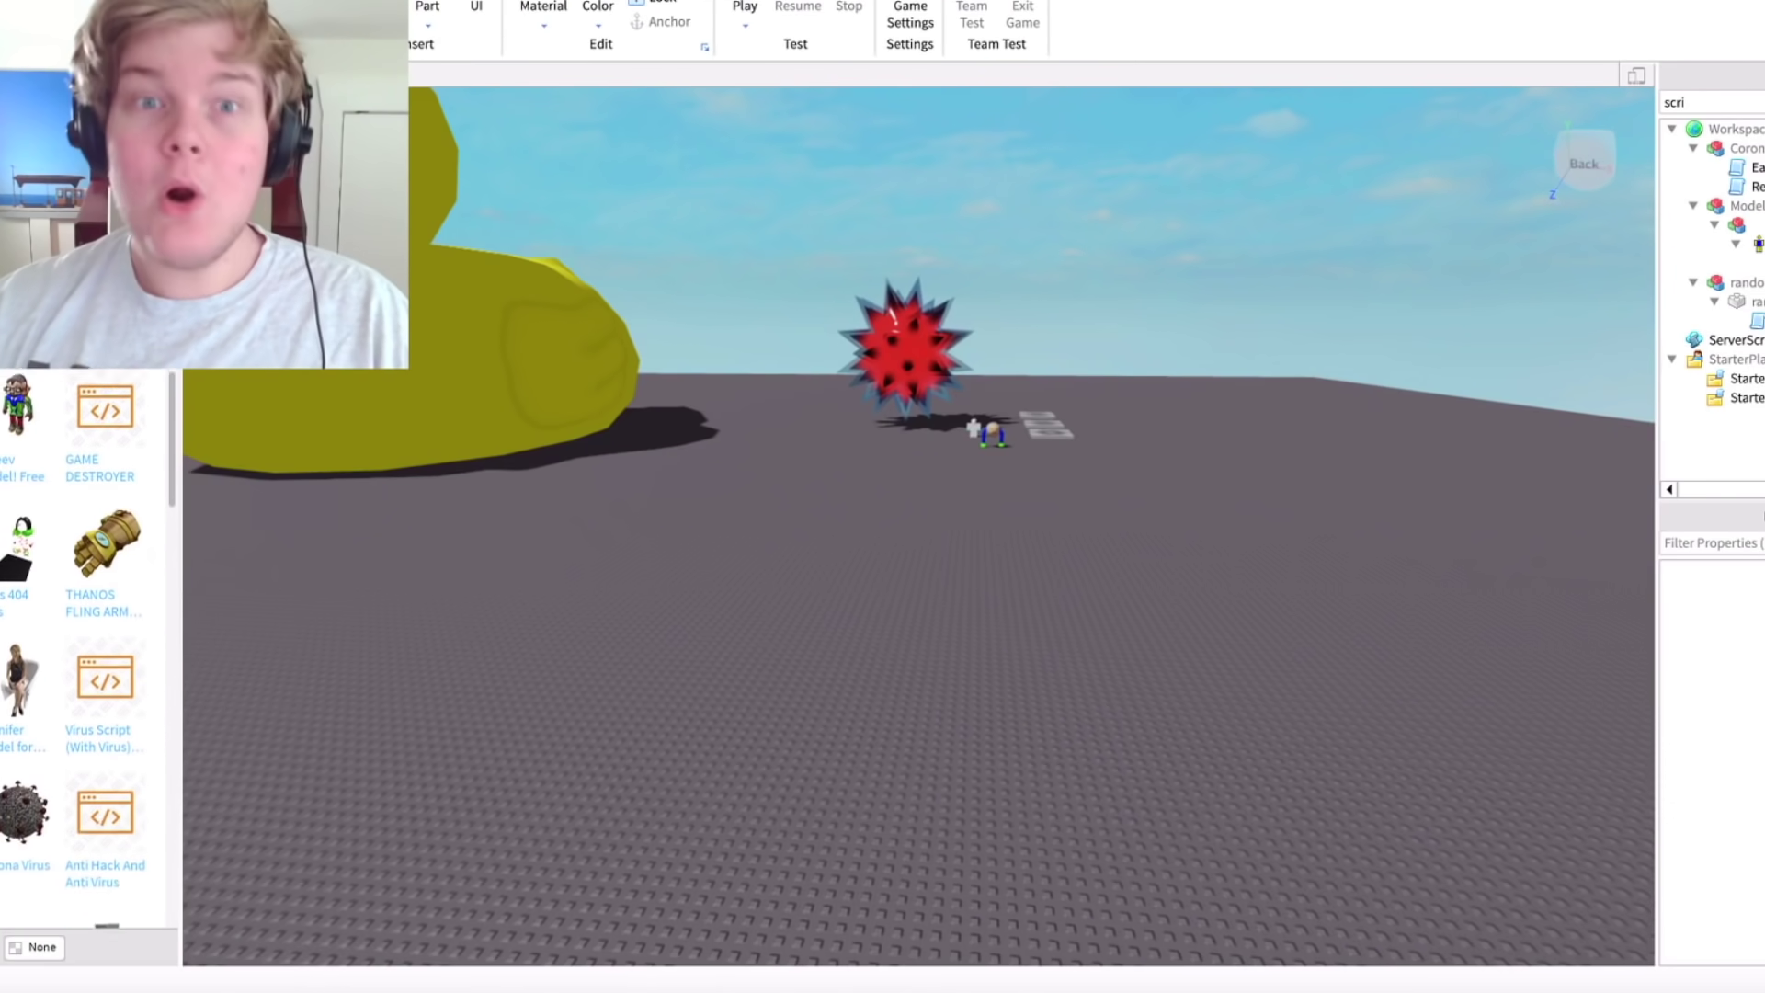
scroll(89, 661, up, 1)
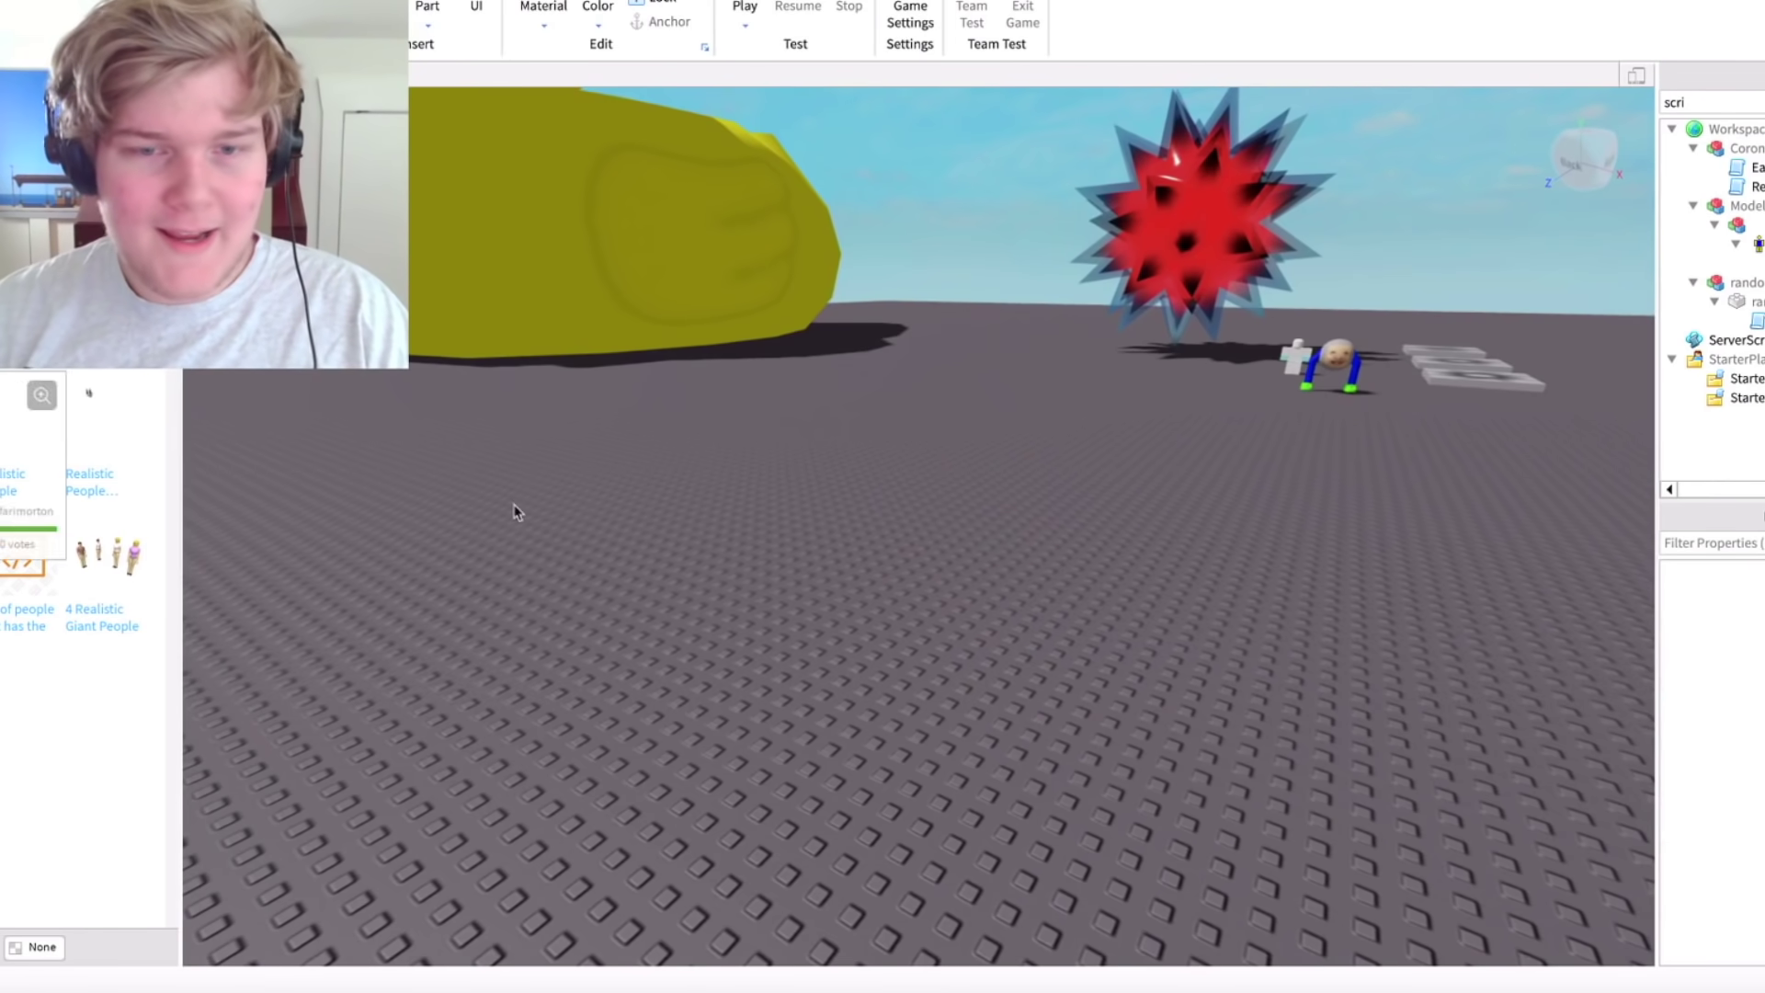
mouse_move(807, 502)
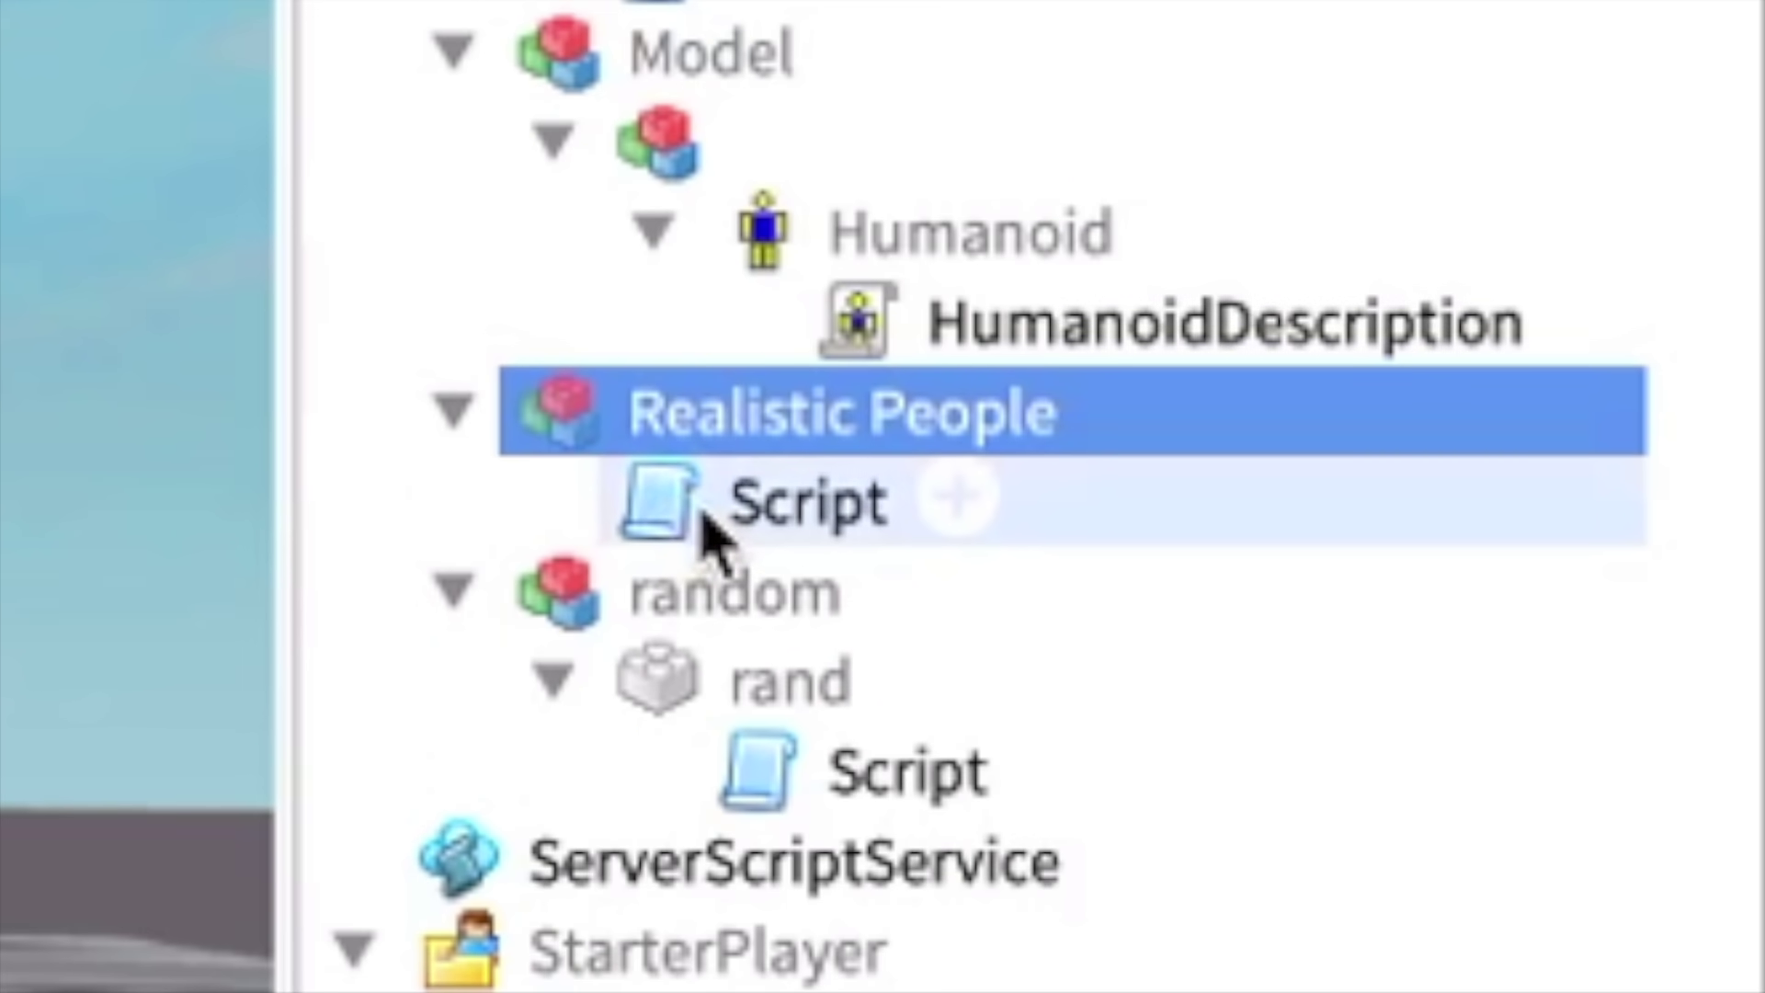
- Open the Realistic People Script and inspect its repeated purchase-prompt code
click(706, 519)
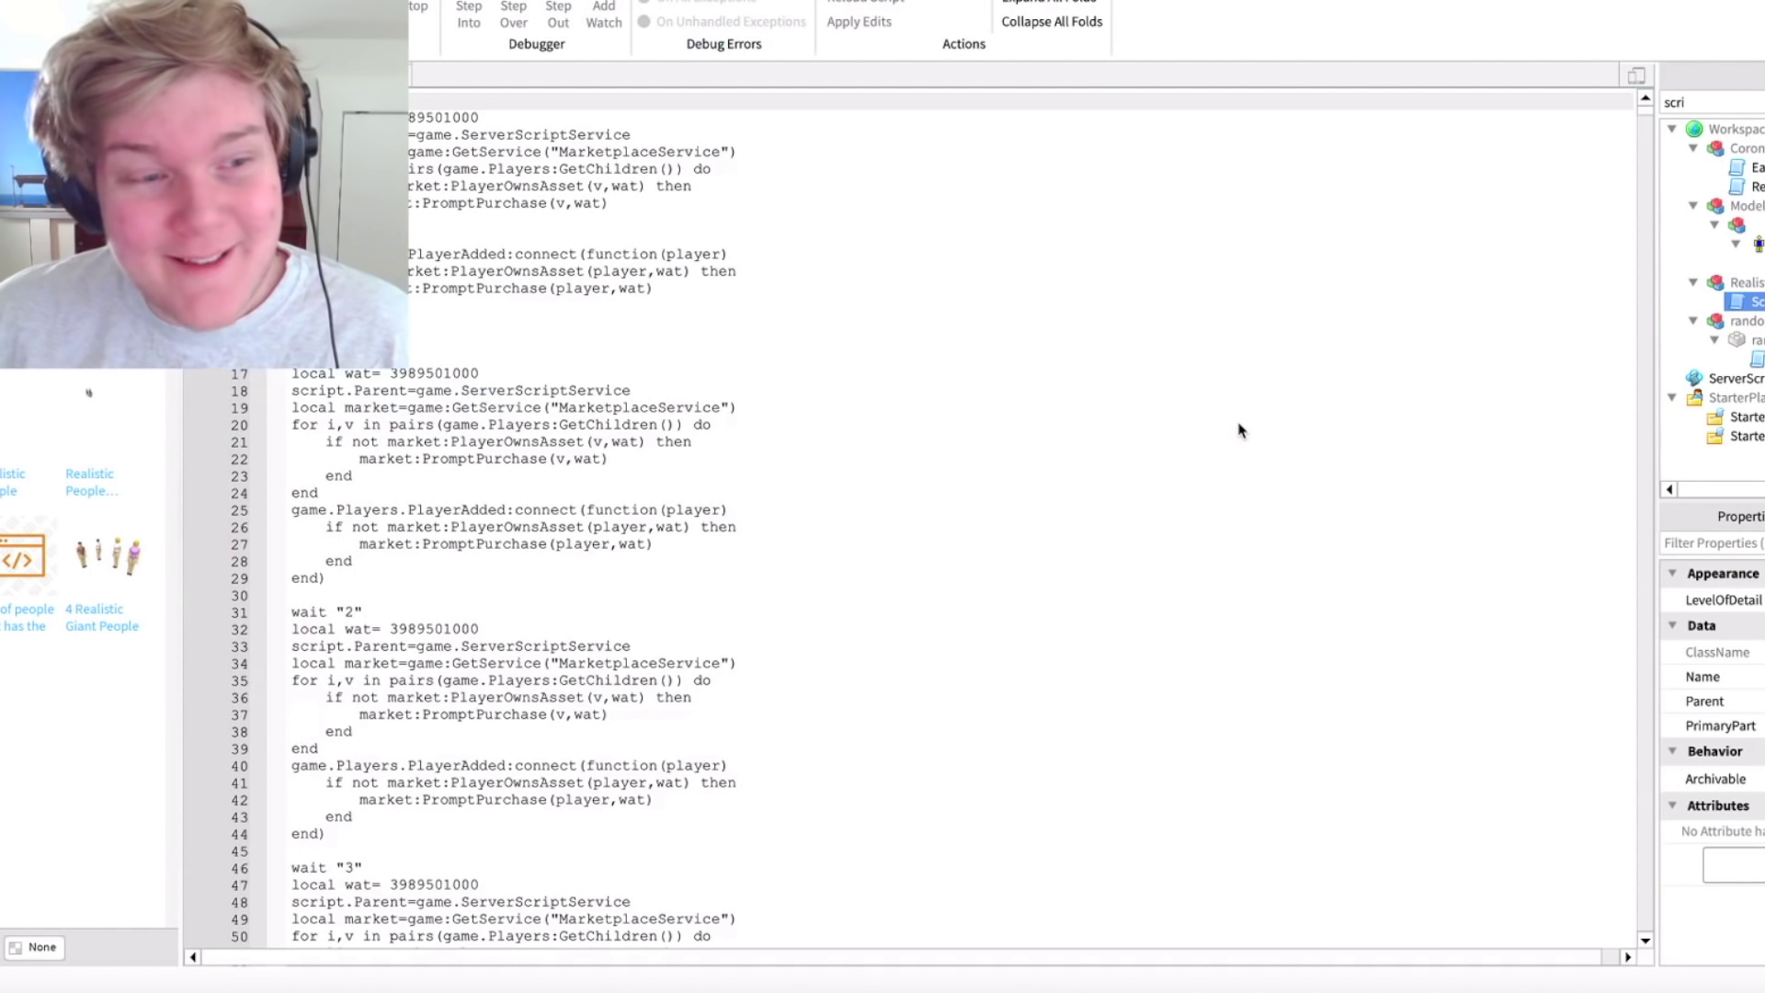
right_click(1238, 425)
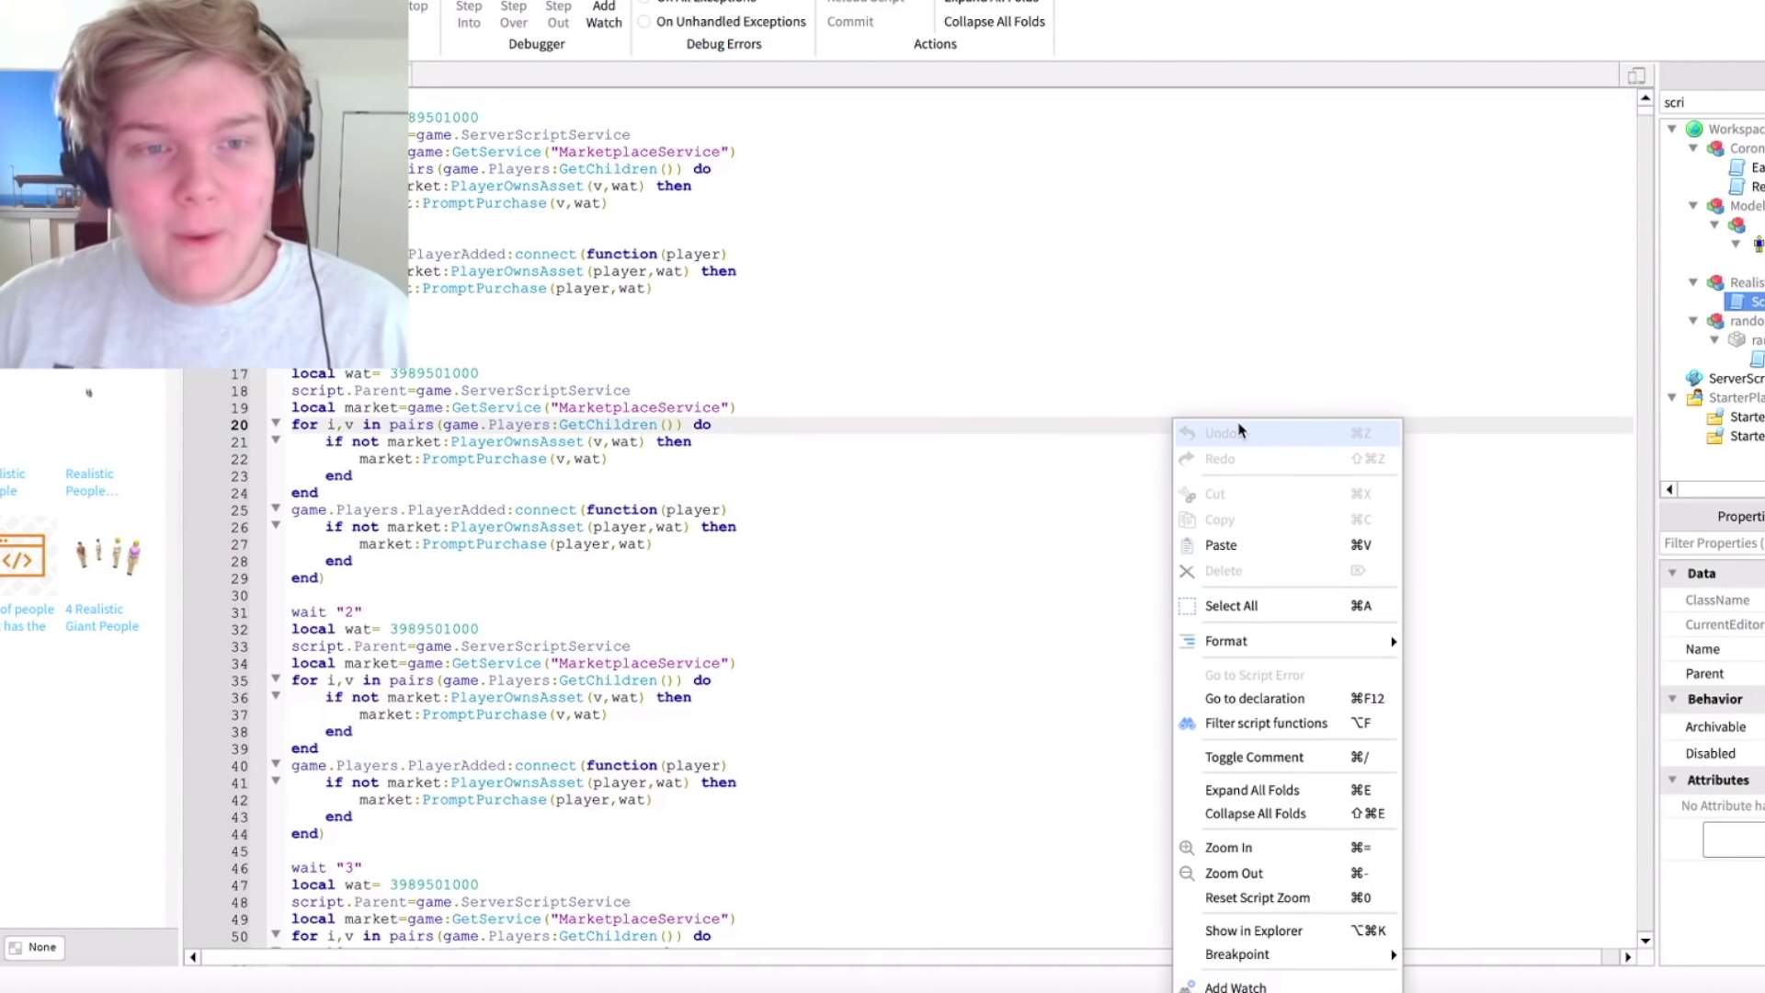
click(956, 316)
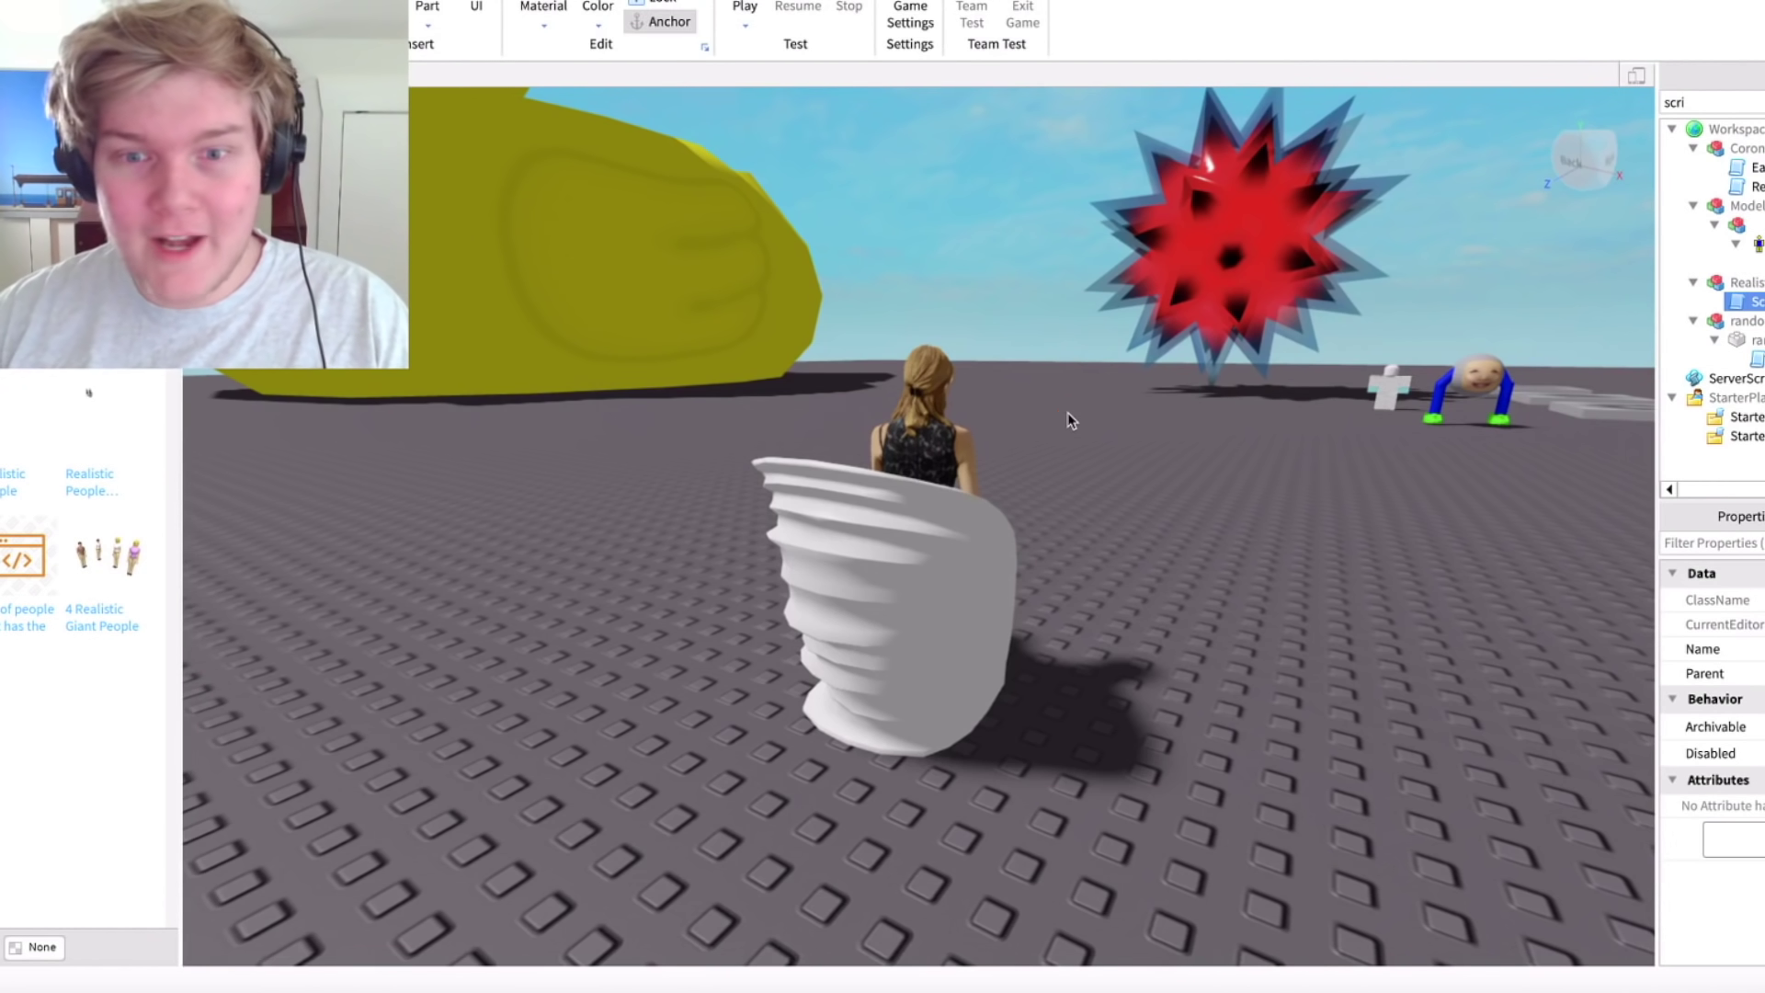
scroll(1068, 412, down, 3)
scroll(1040, 395, down, 3)
scroll(1055, 406, down, 3)
- Pan across the baseplate and frame the Laughability character model
scroll(1008, 453, down, 2)
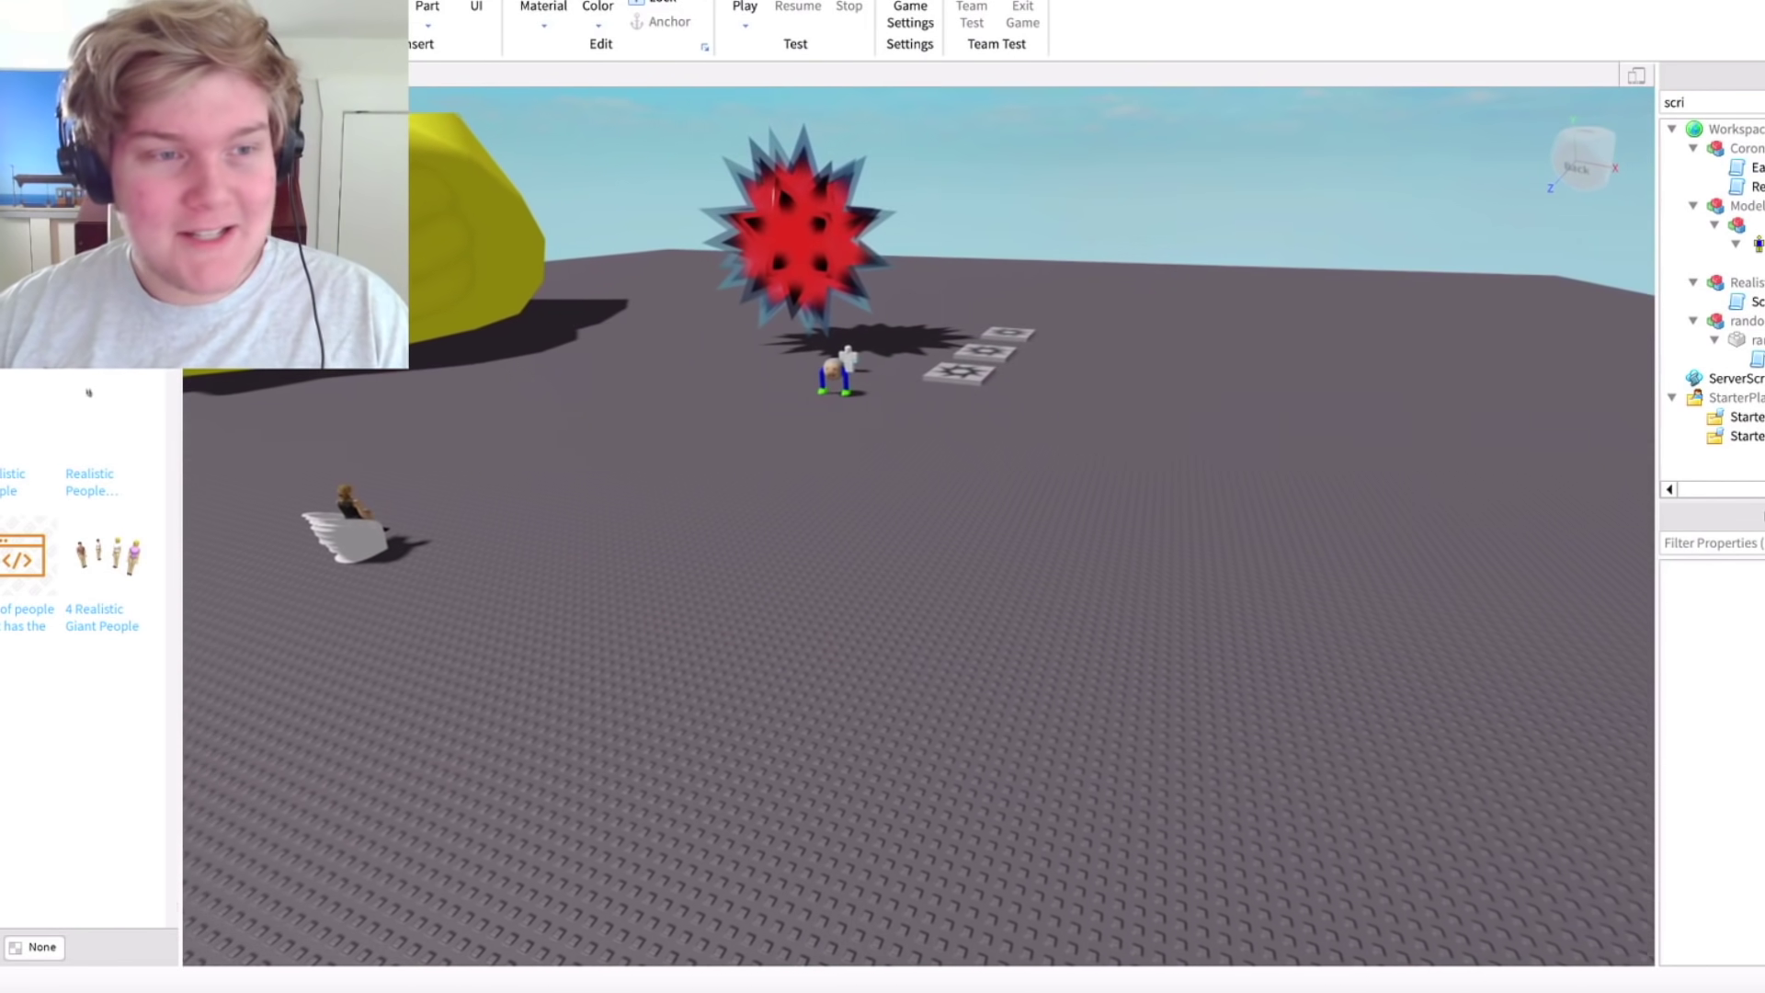
key(d)
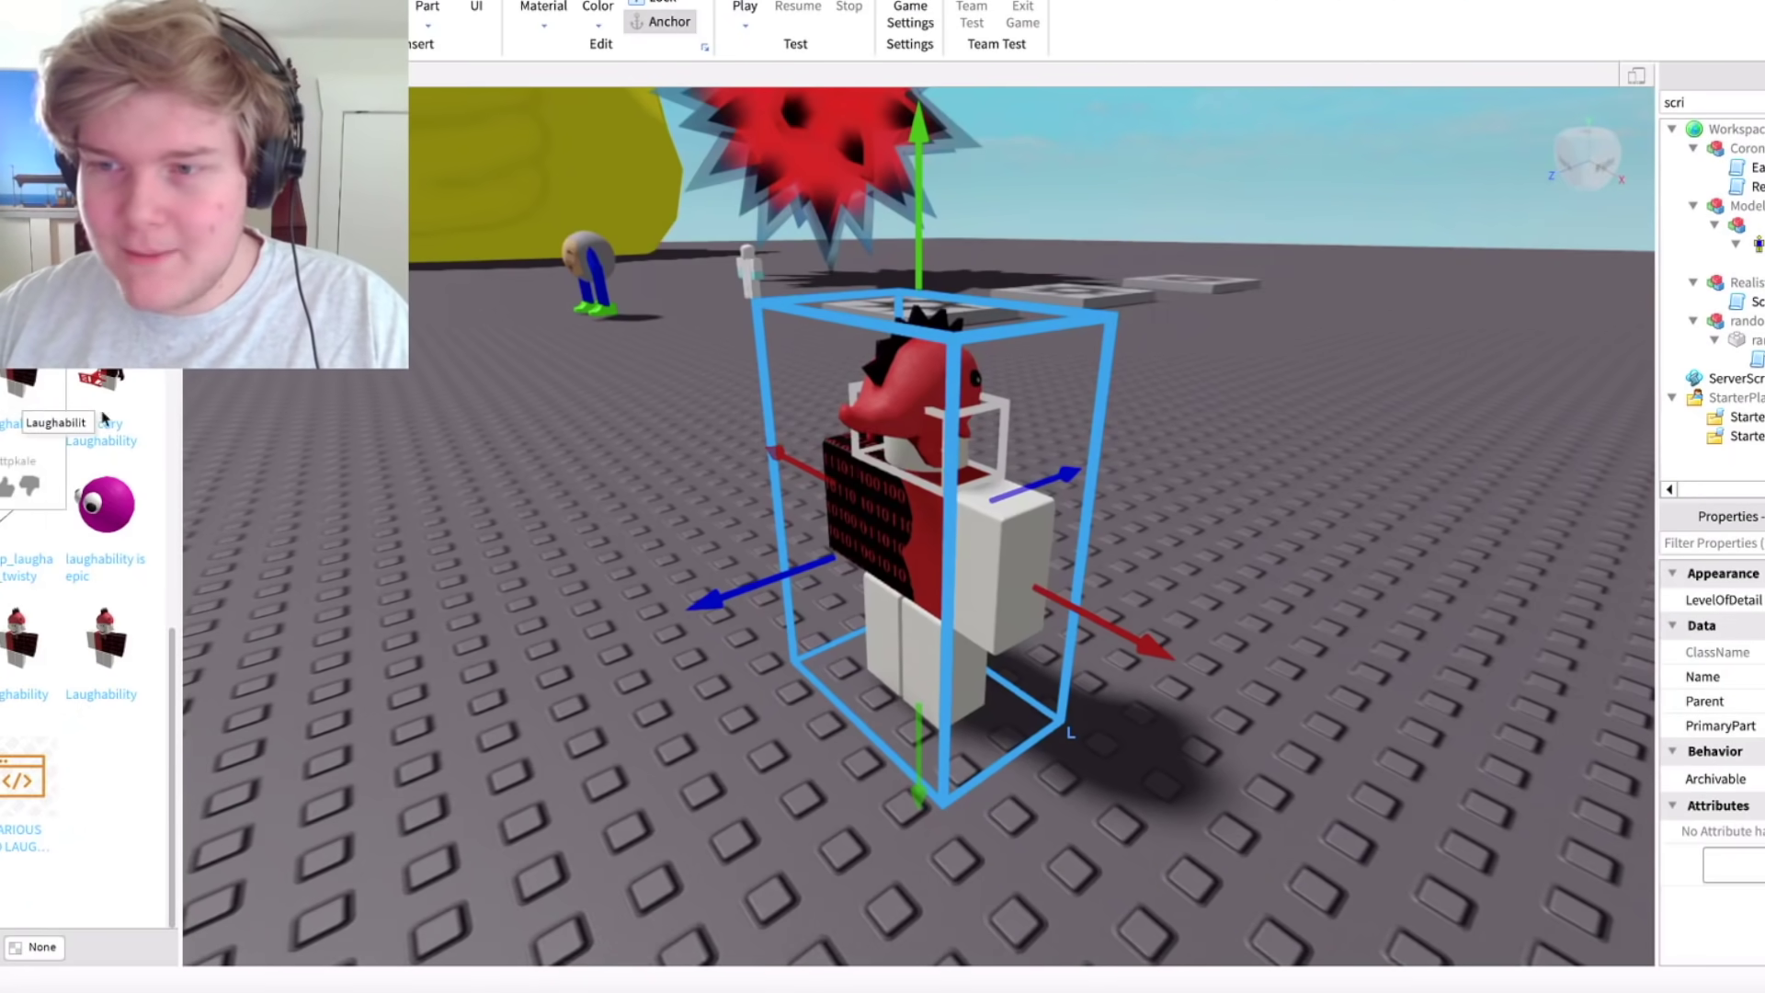
scroll(1079, 445, down, 5)
scroll(1079, 445, down, 3)
click(1080, 445)
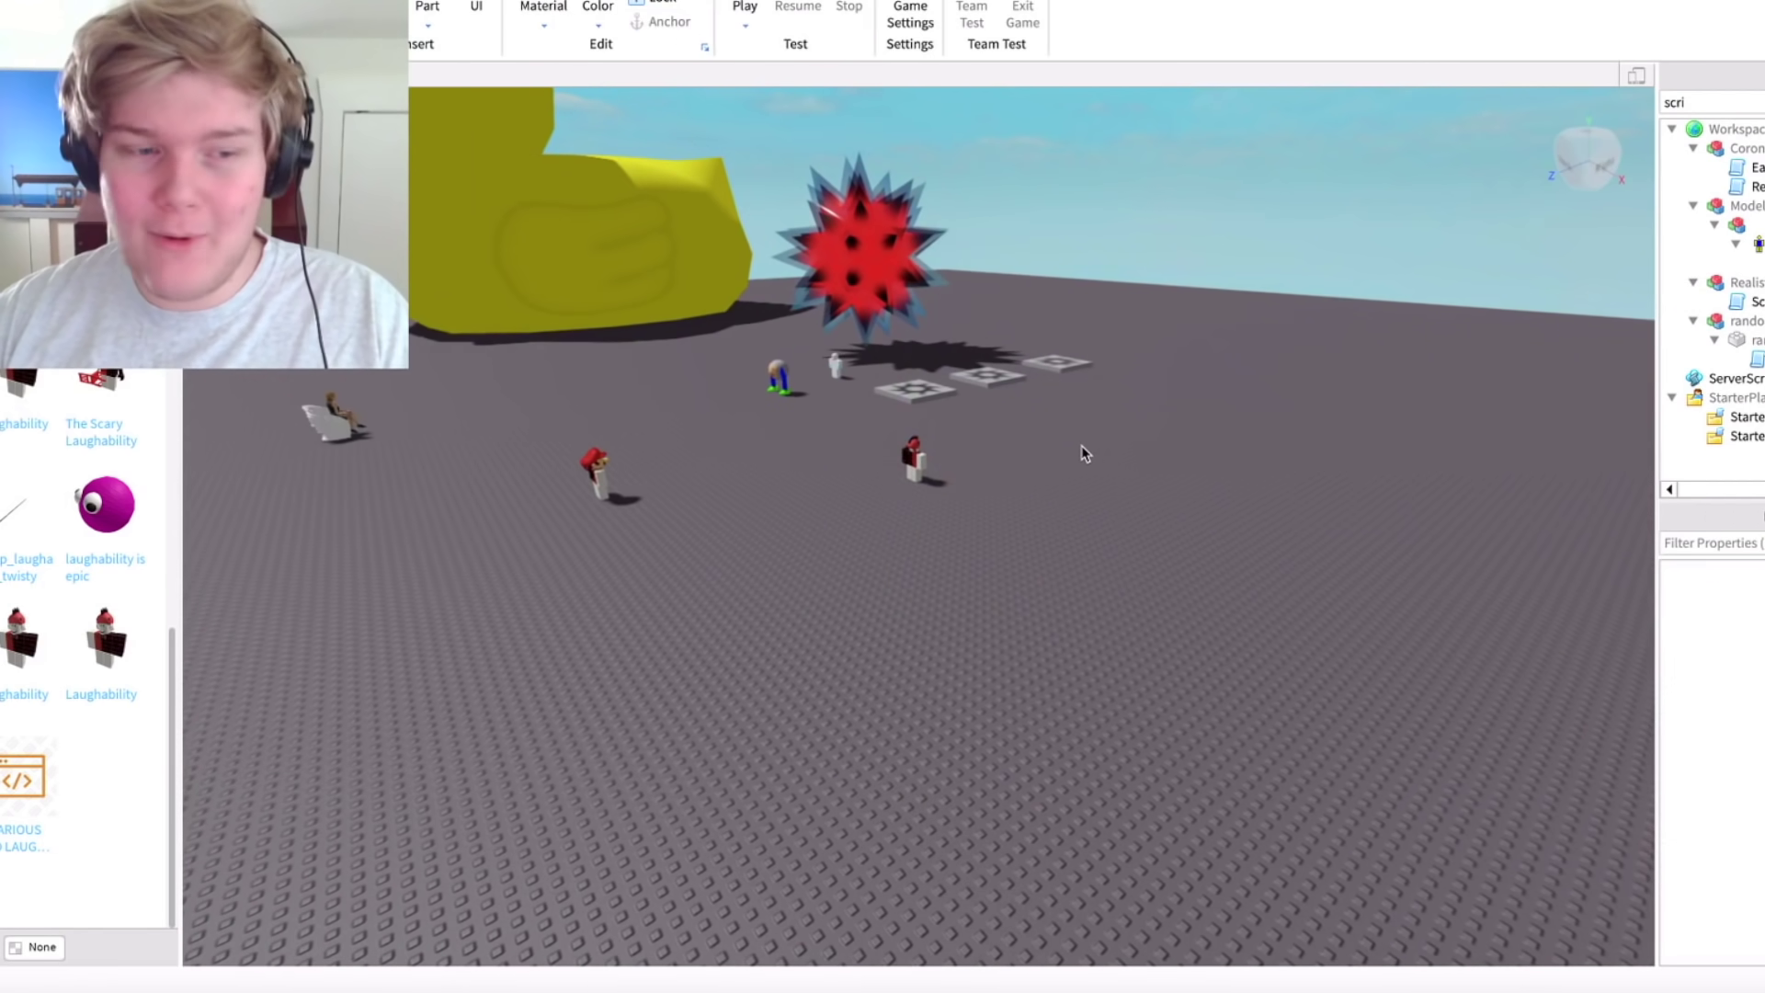
key(a)
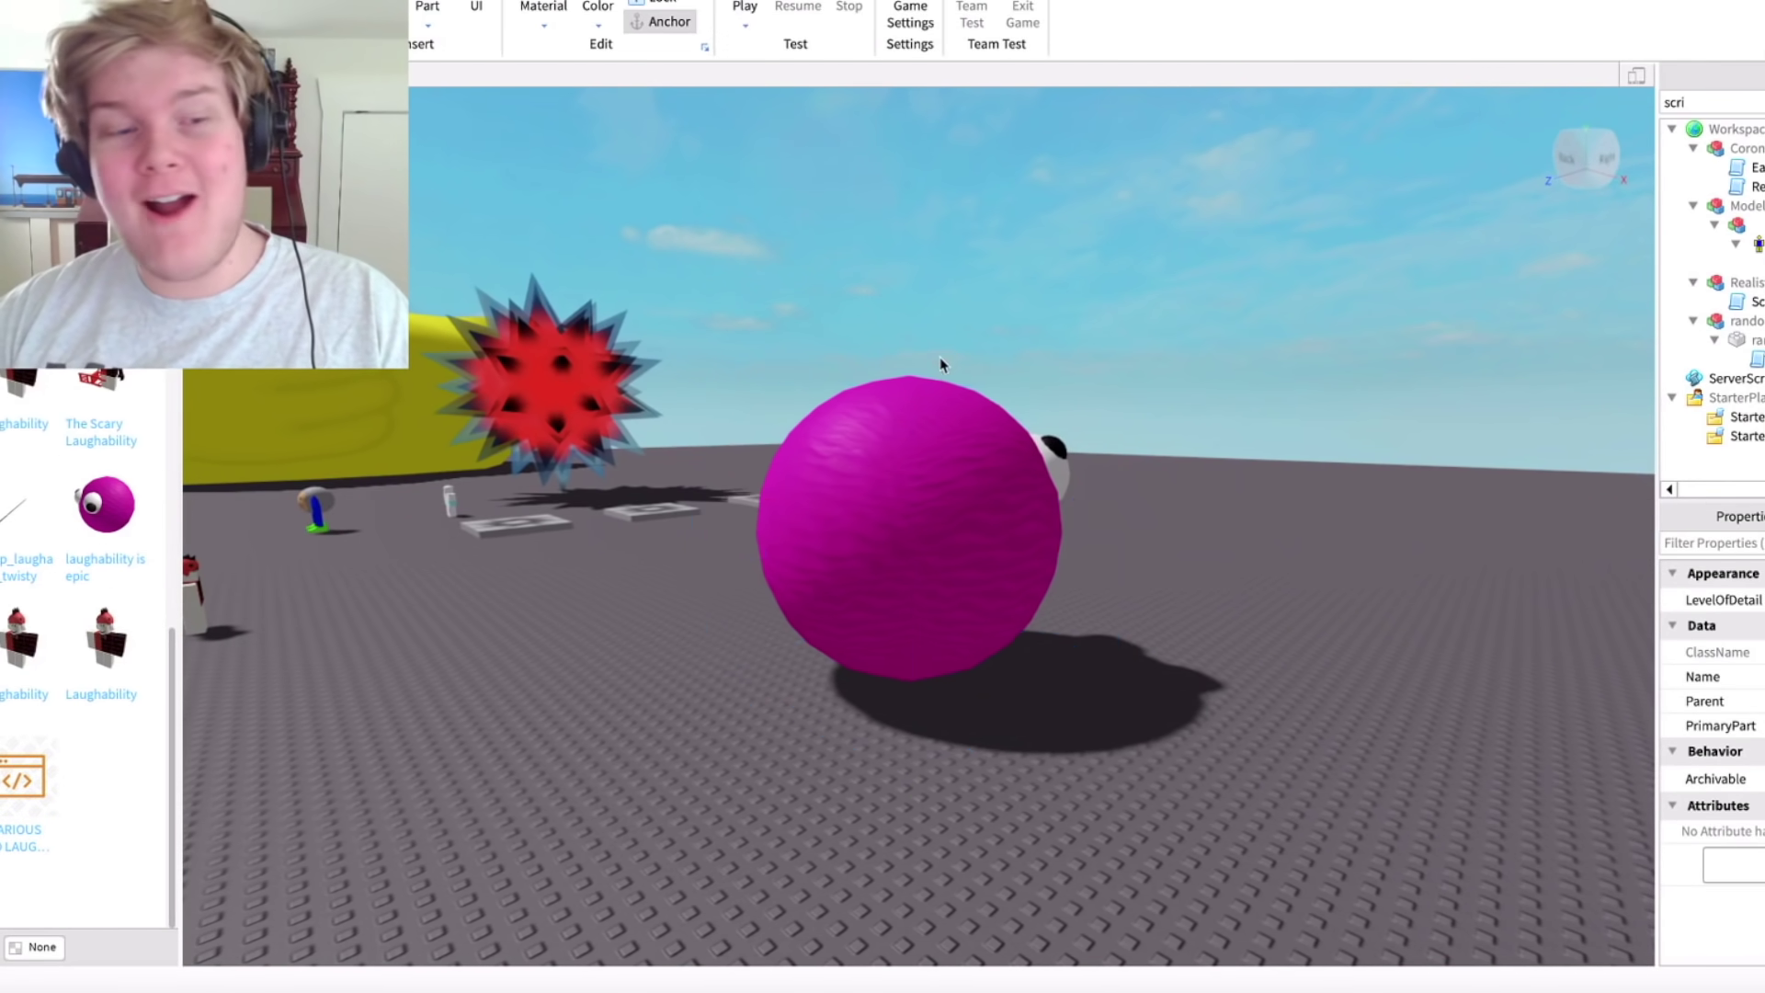
scroll(995, 432, up, 5)
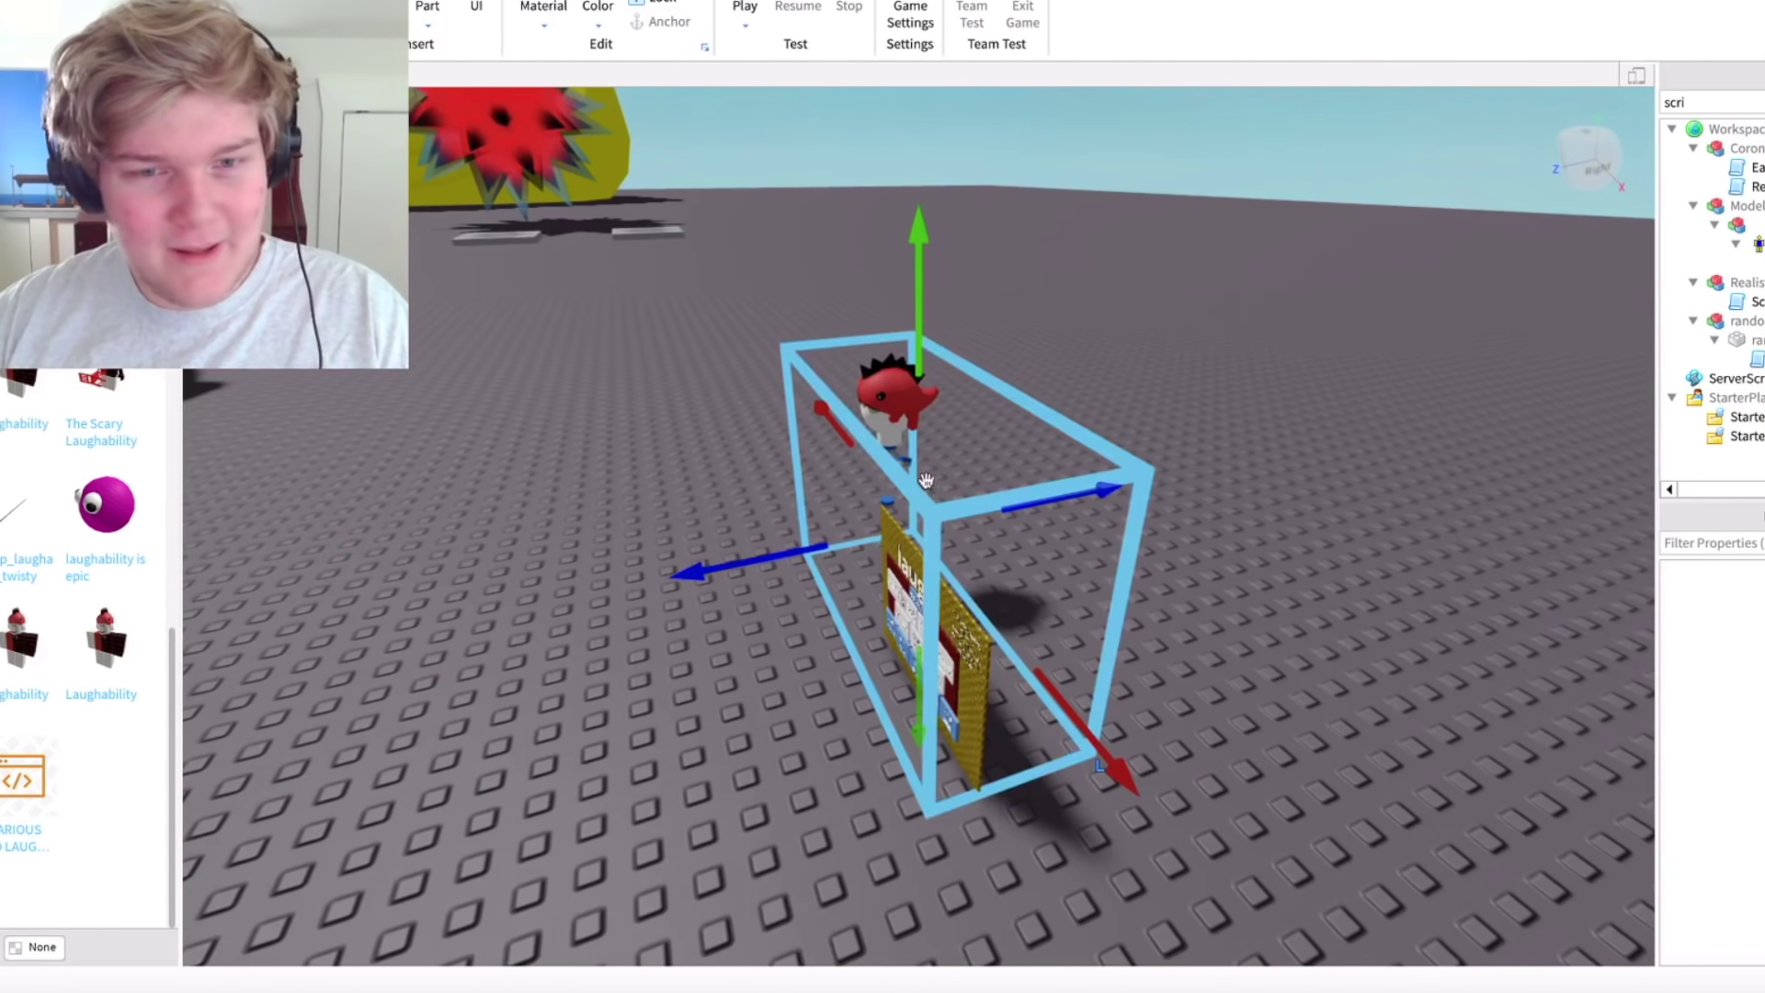
key(f)
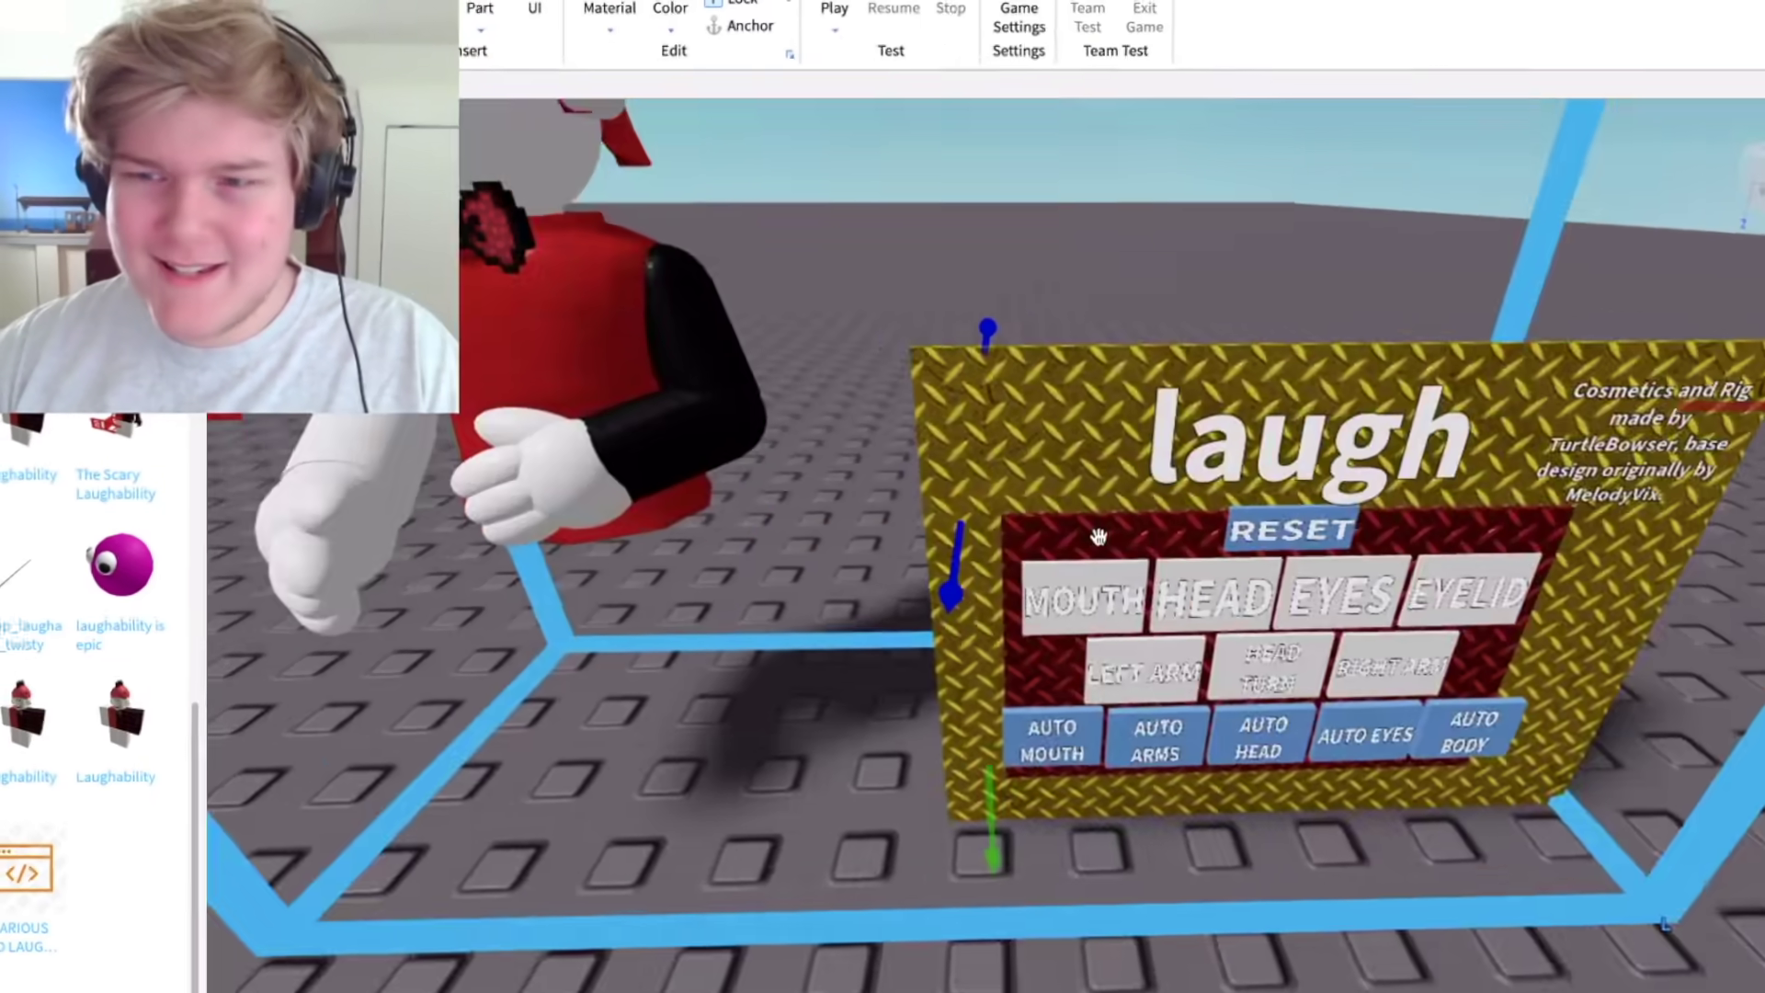
right_click(1749, 326)
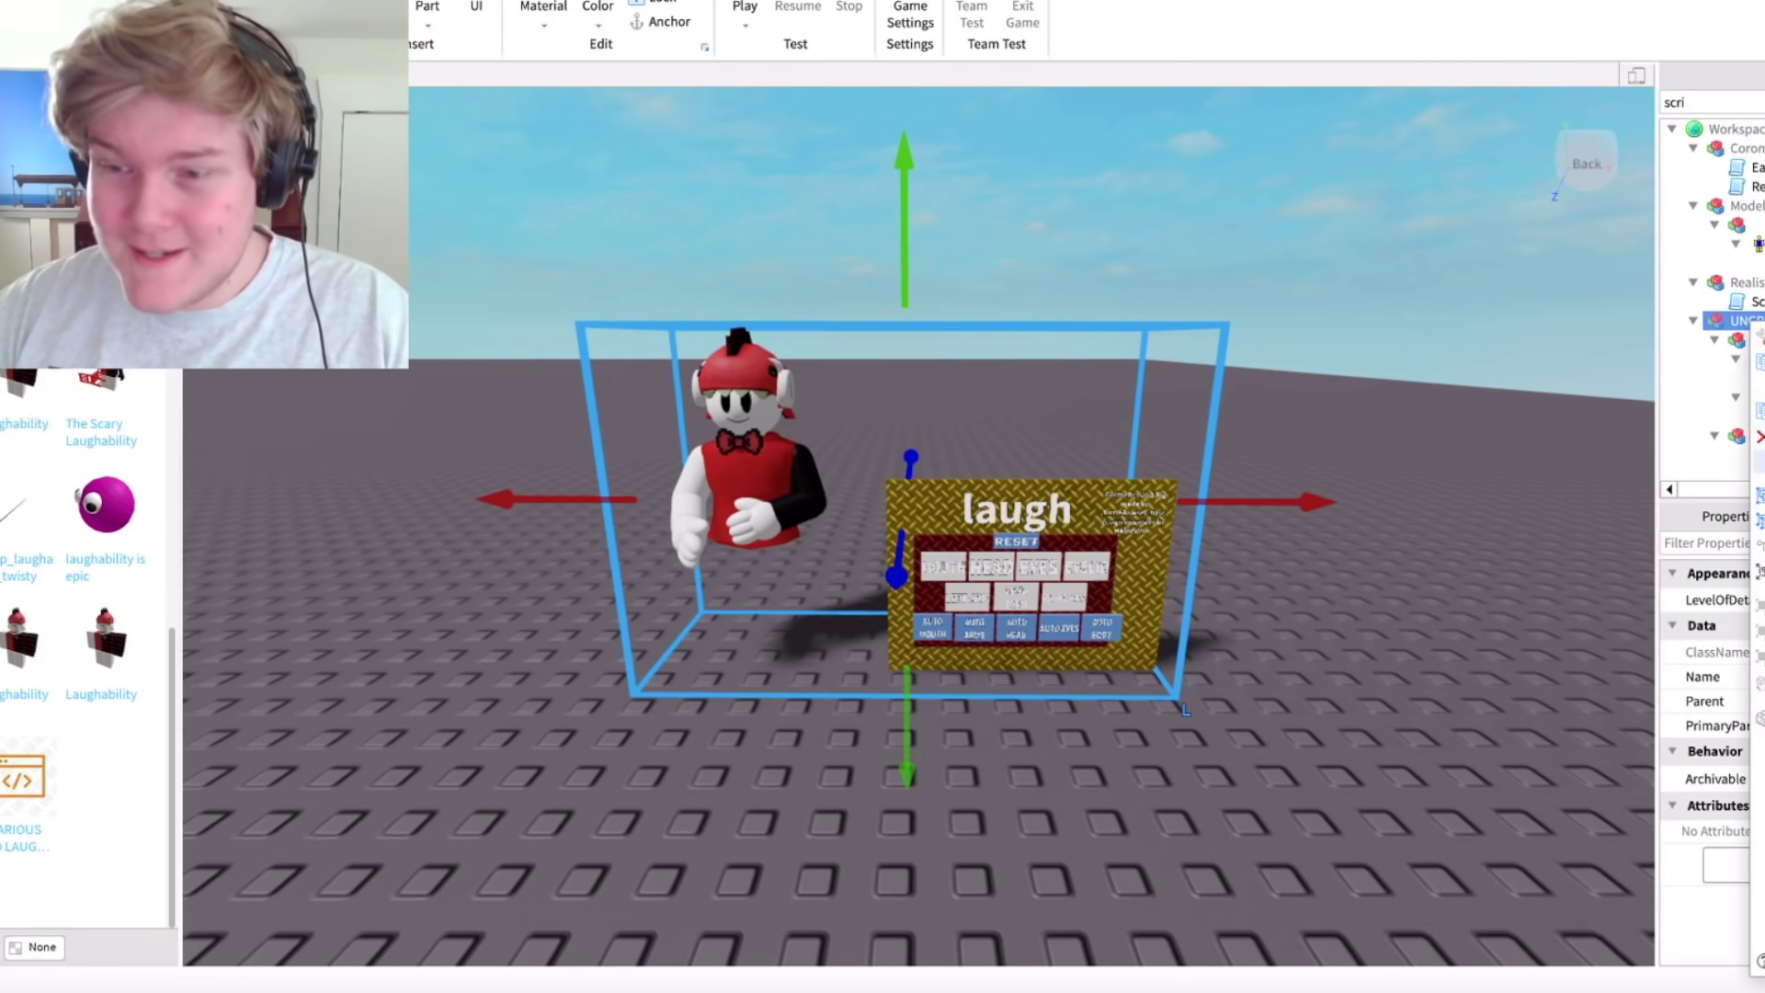
click(1178, 470)
scroll(1178, 471, up, 3)
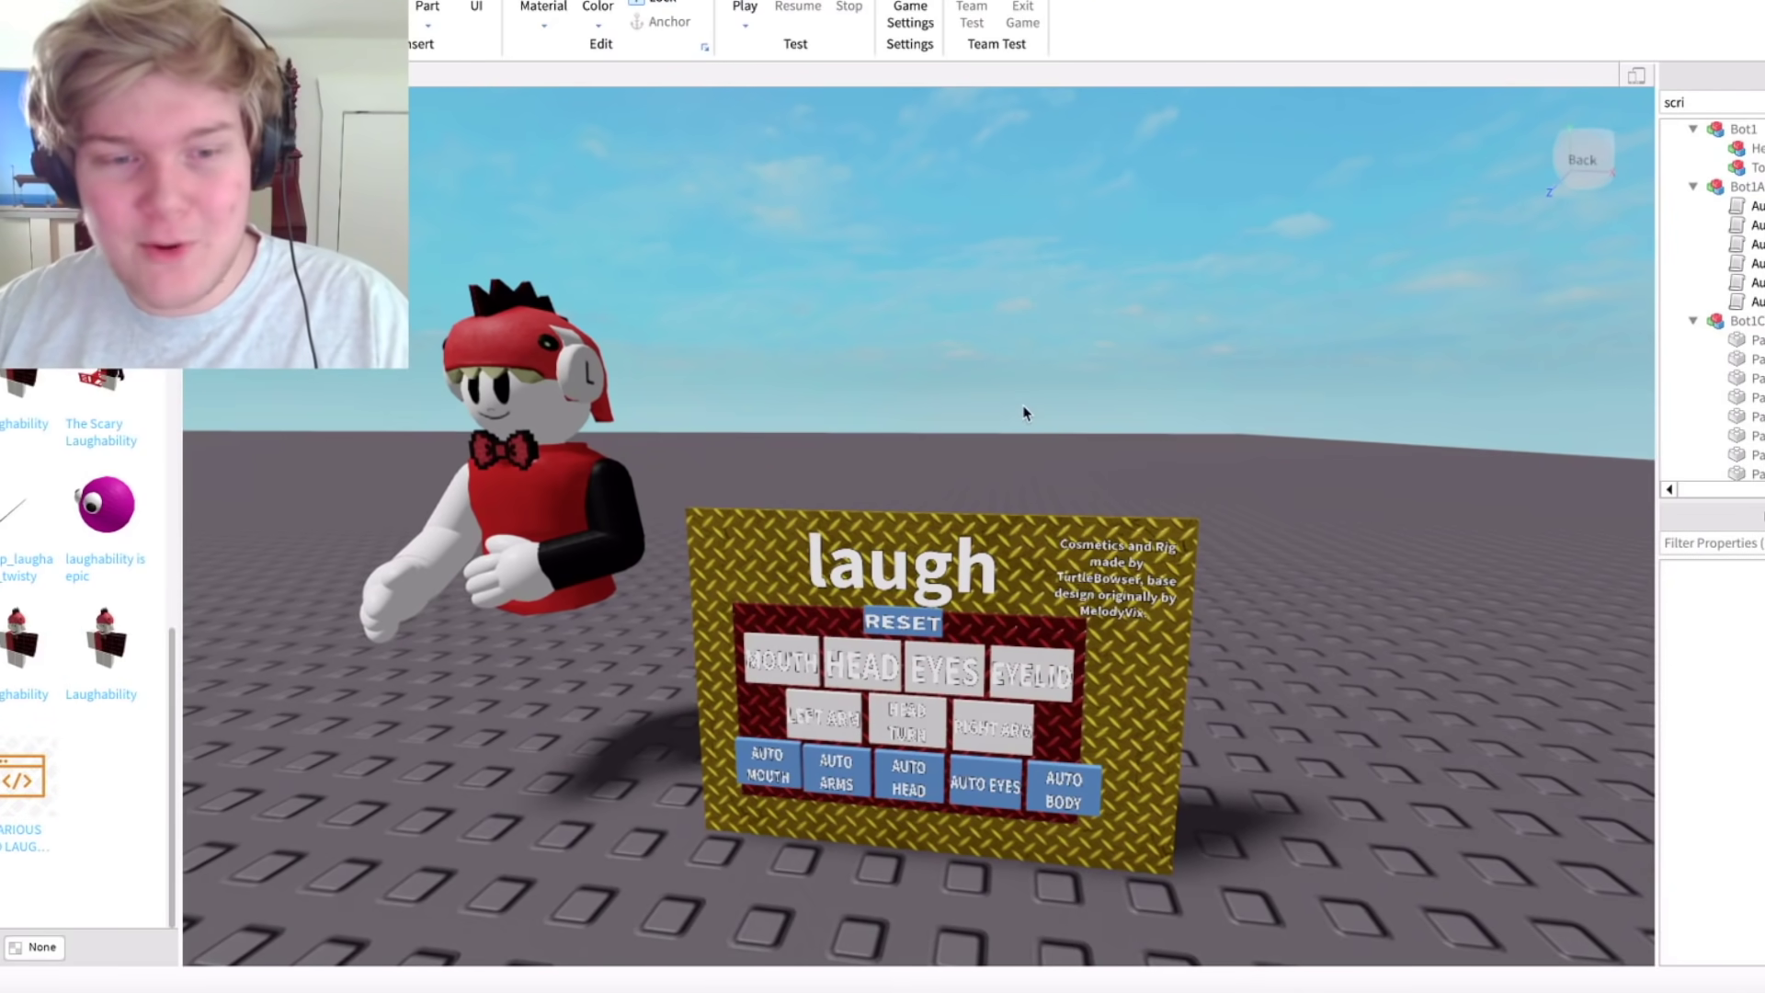
right_drag(1022, 401, 1022, 397)
scroll(1022, 397, down, 10)
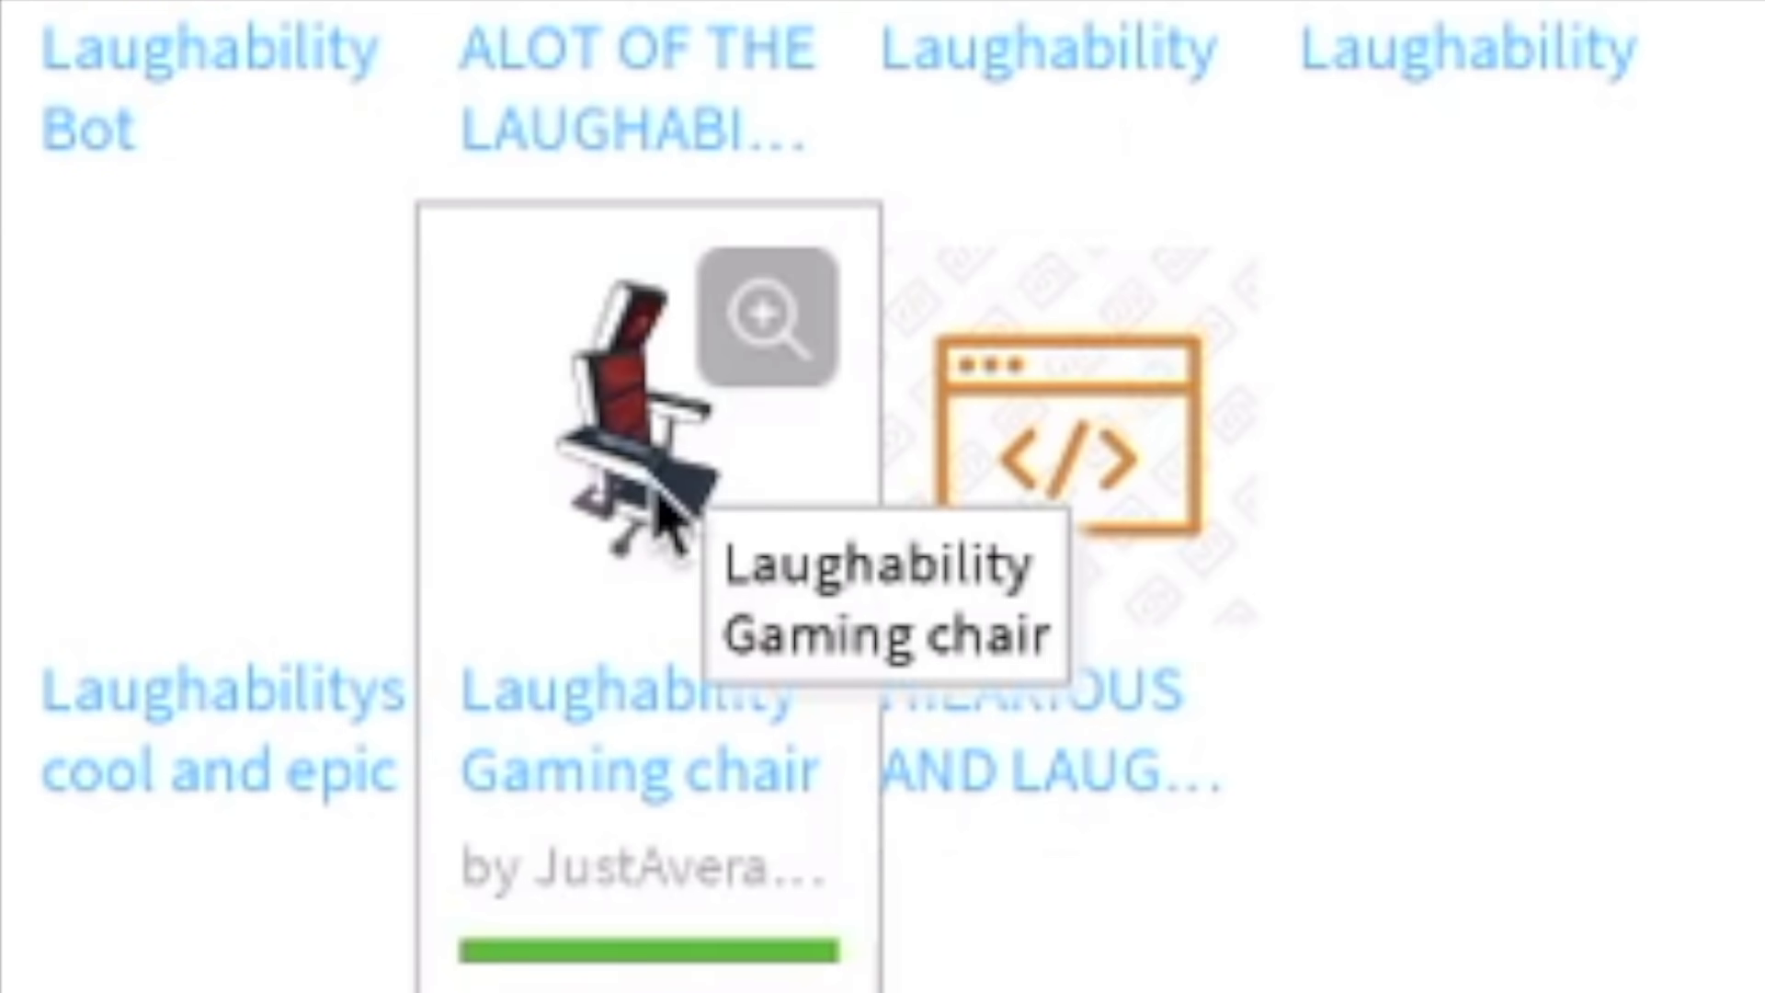
- Place the Laughability gaming chair on the baseplate and deselect it
click(664, 519)
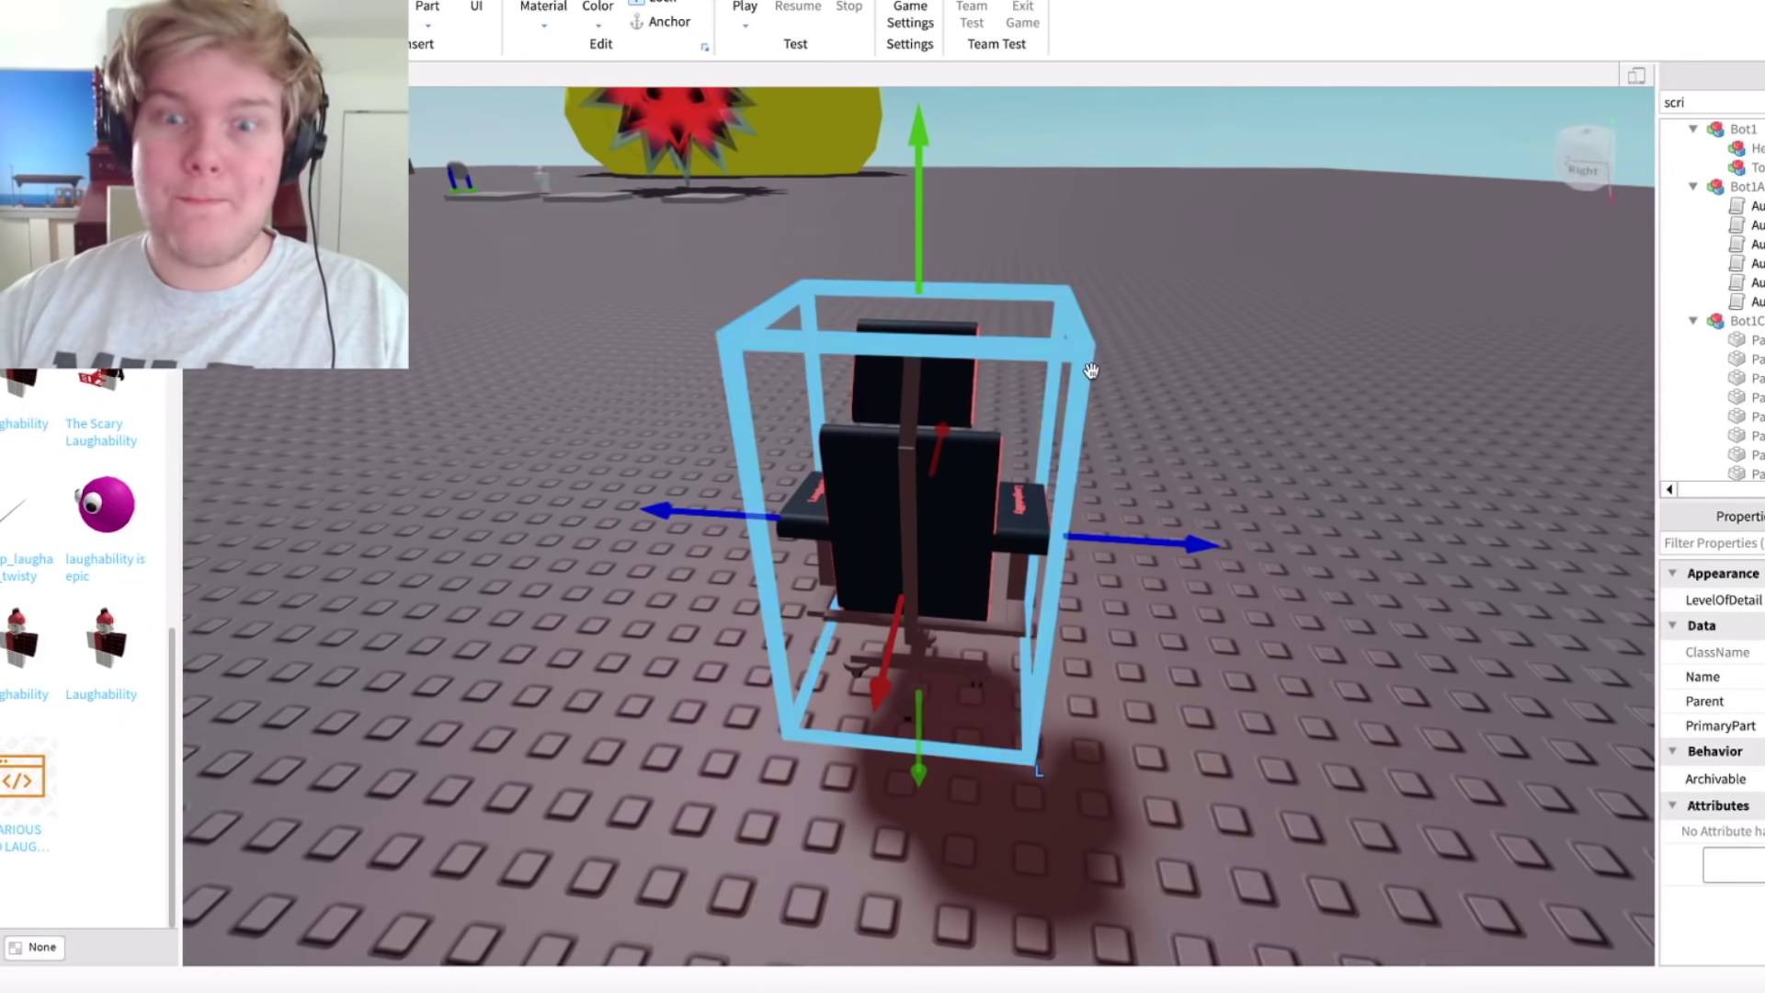
scroll(1197, 340, down, 2)
scroll(1197, 340, up, 2)
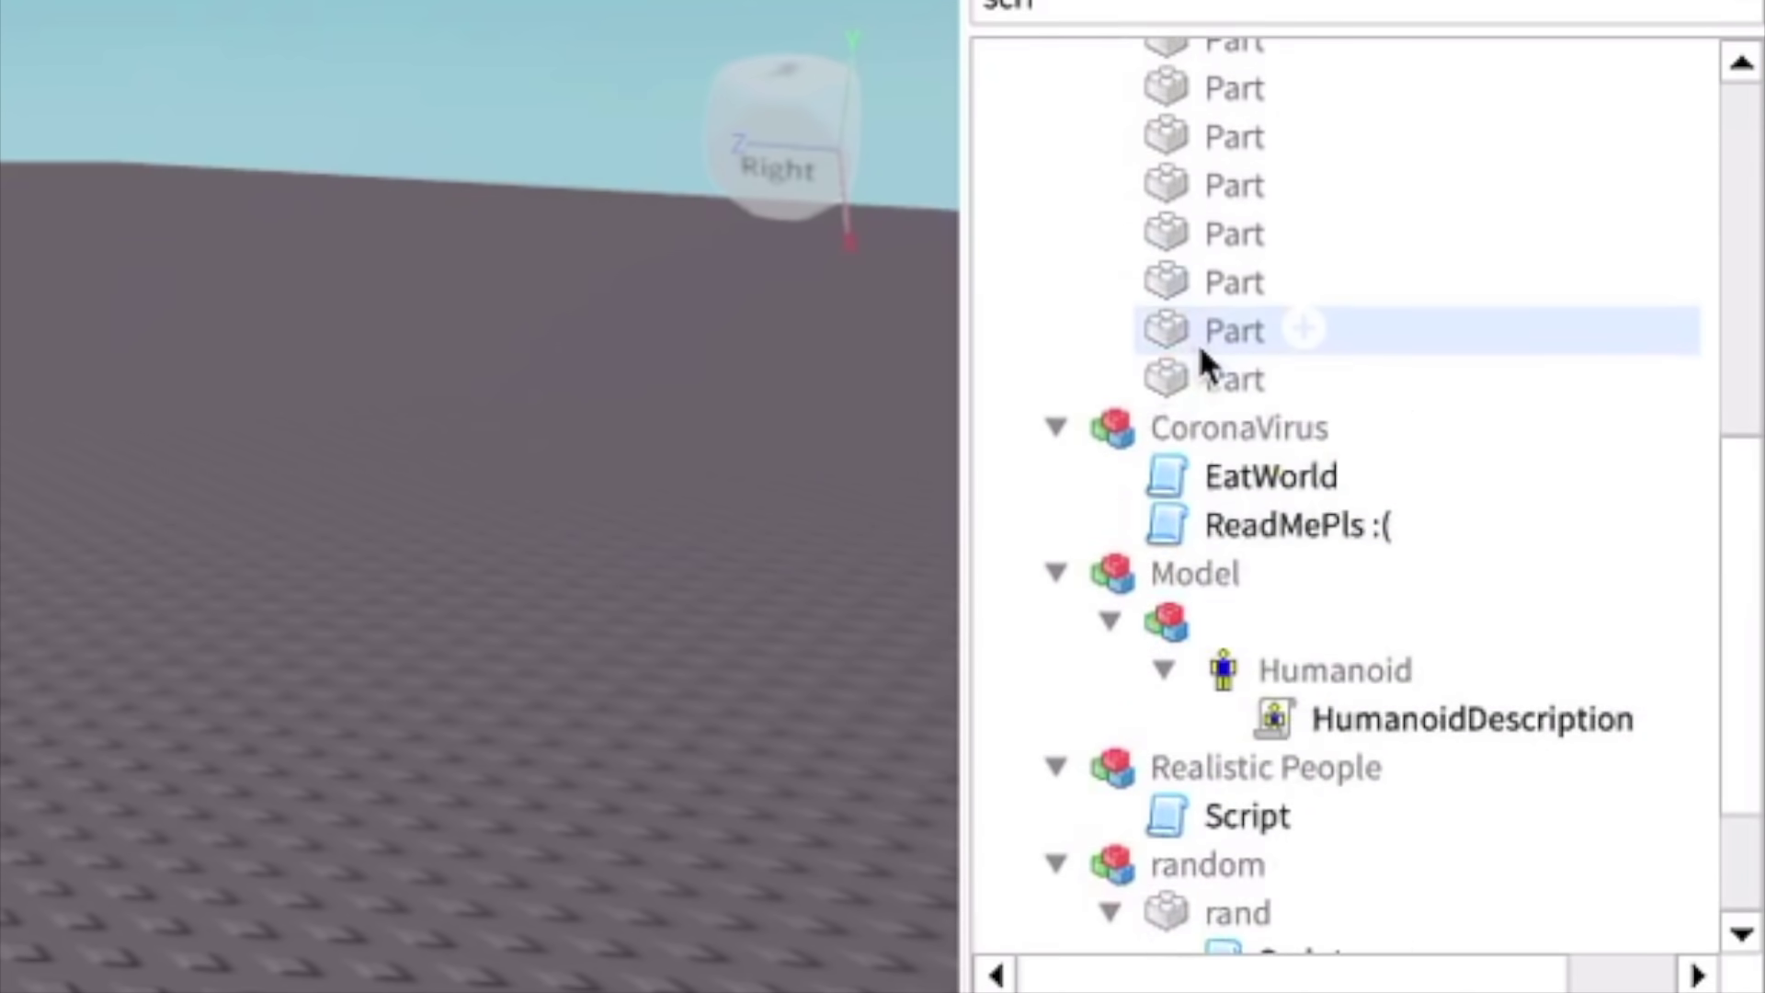
scroll(1197, 341, up, 5)
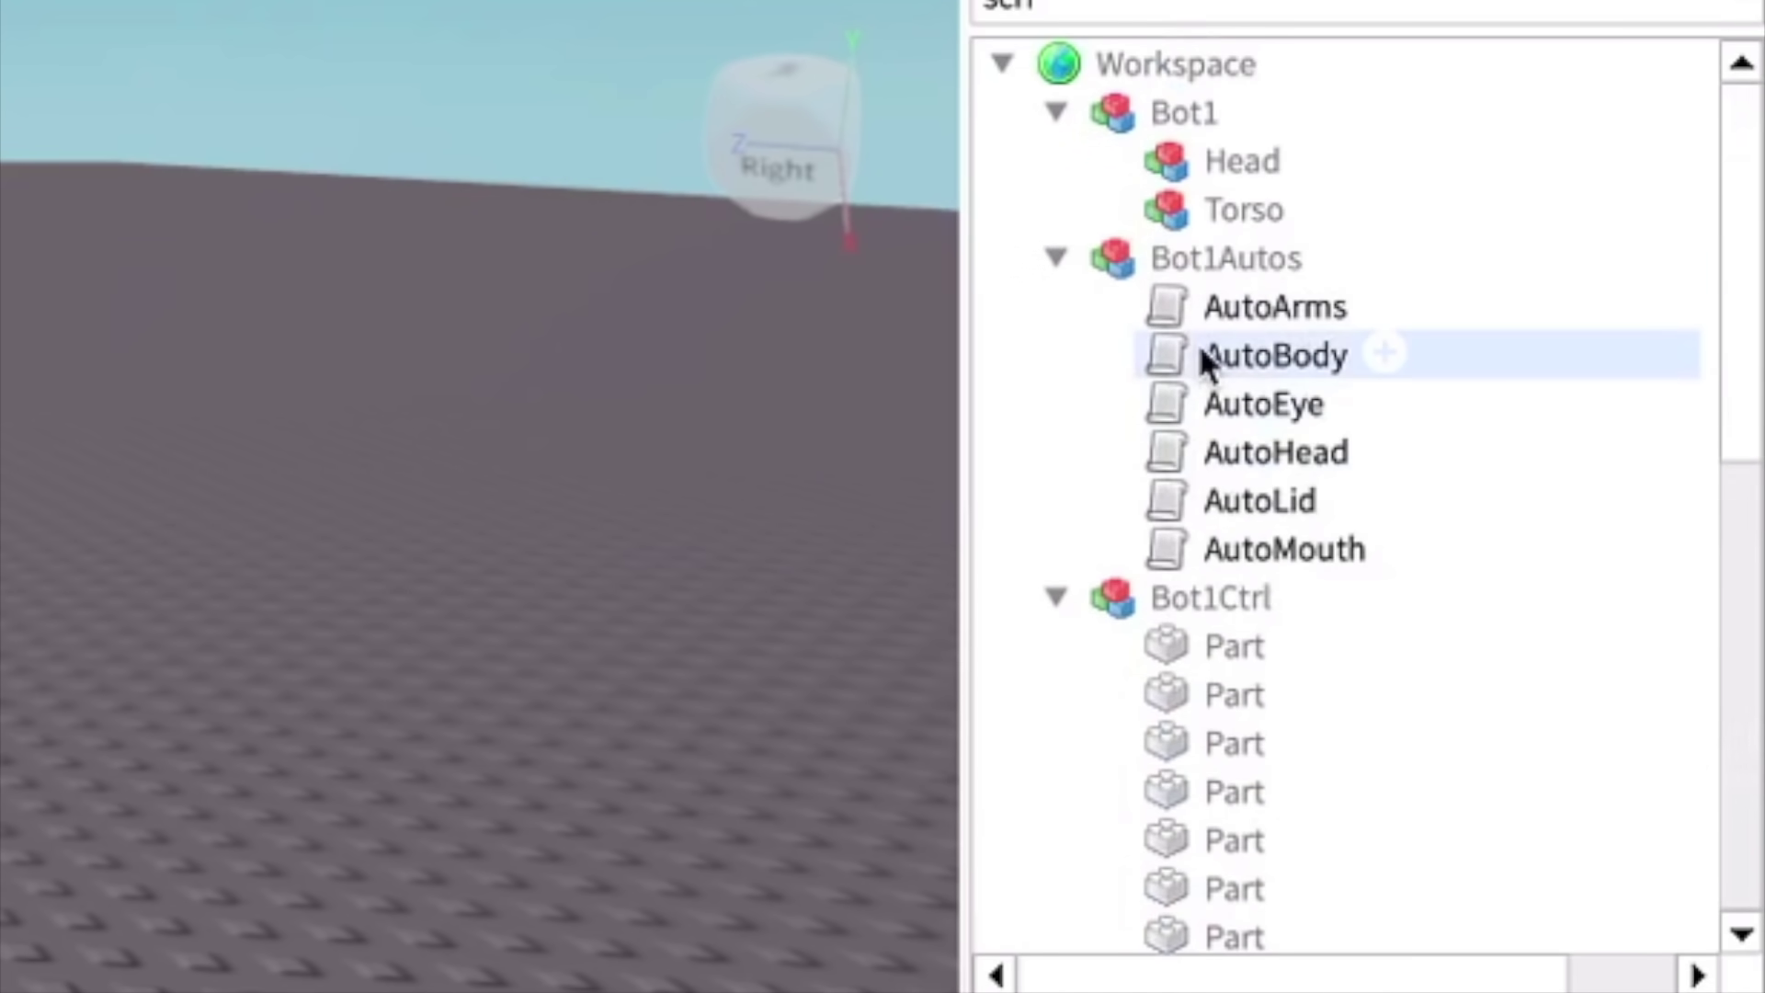
scroll(1198, 344, down, 5)
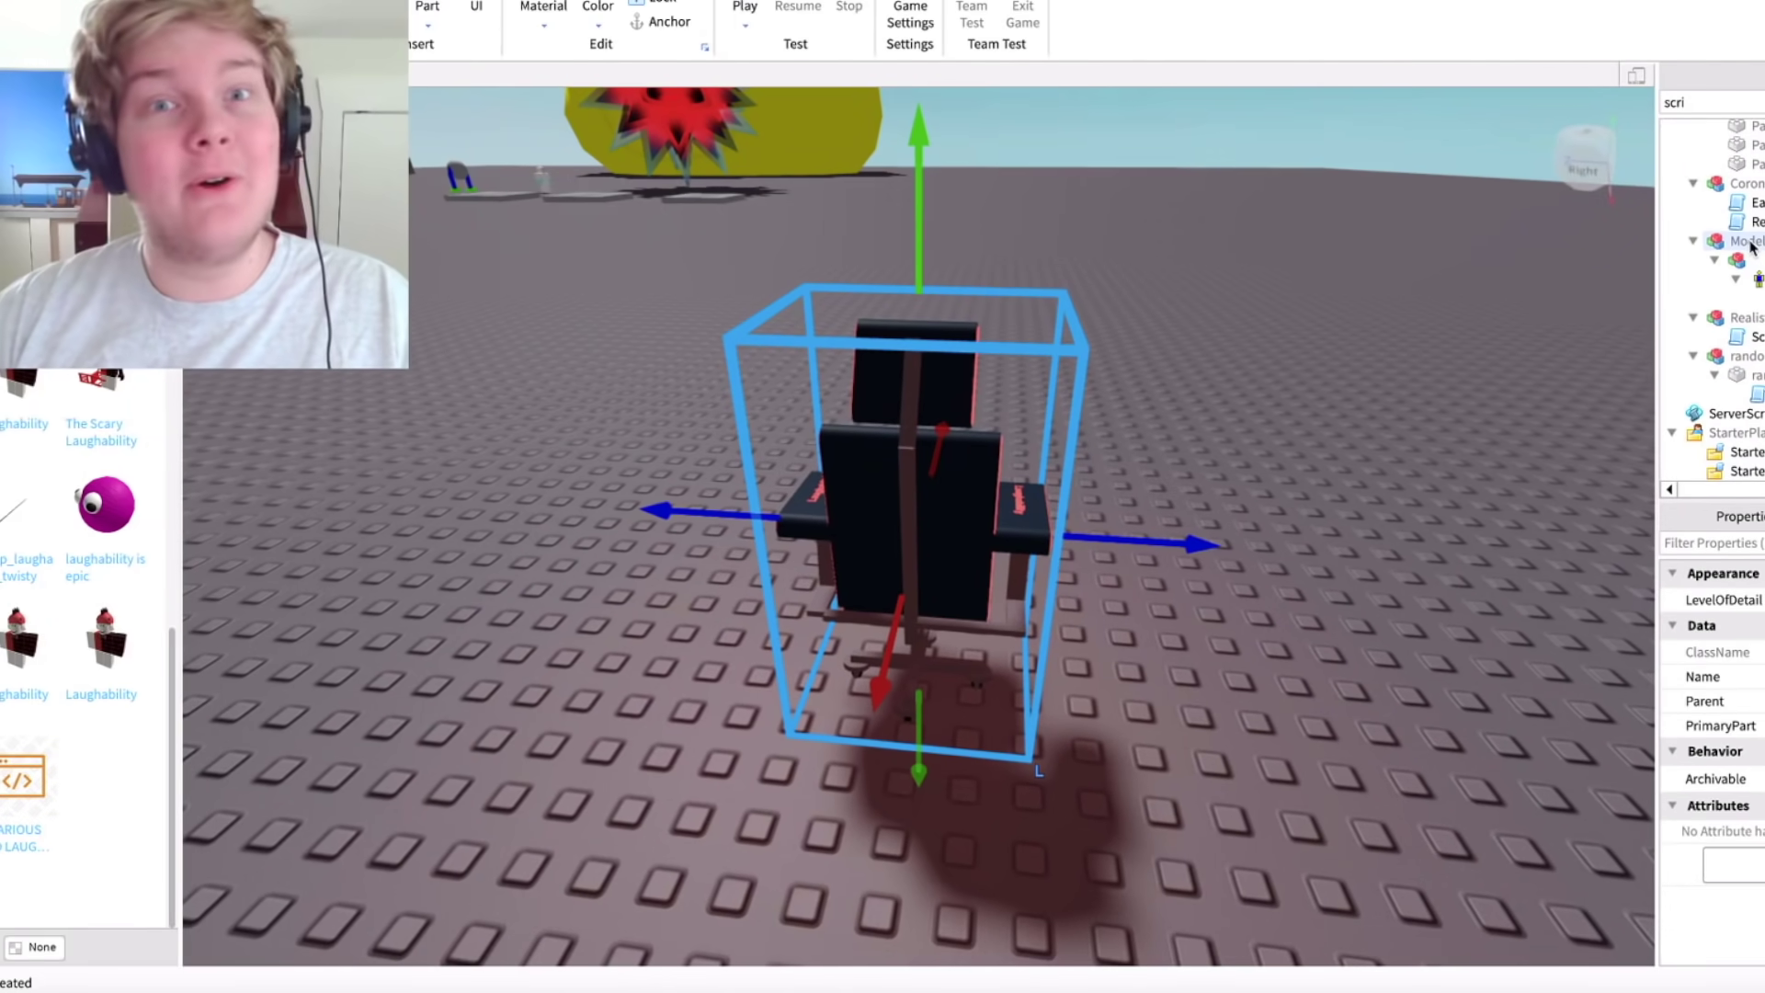
click(1357, 271)
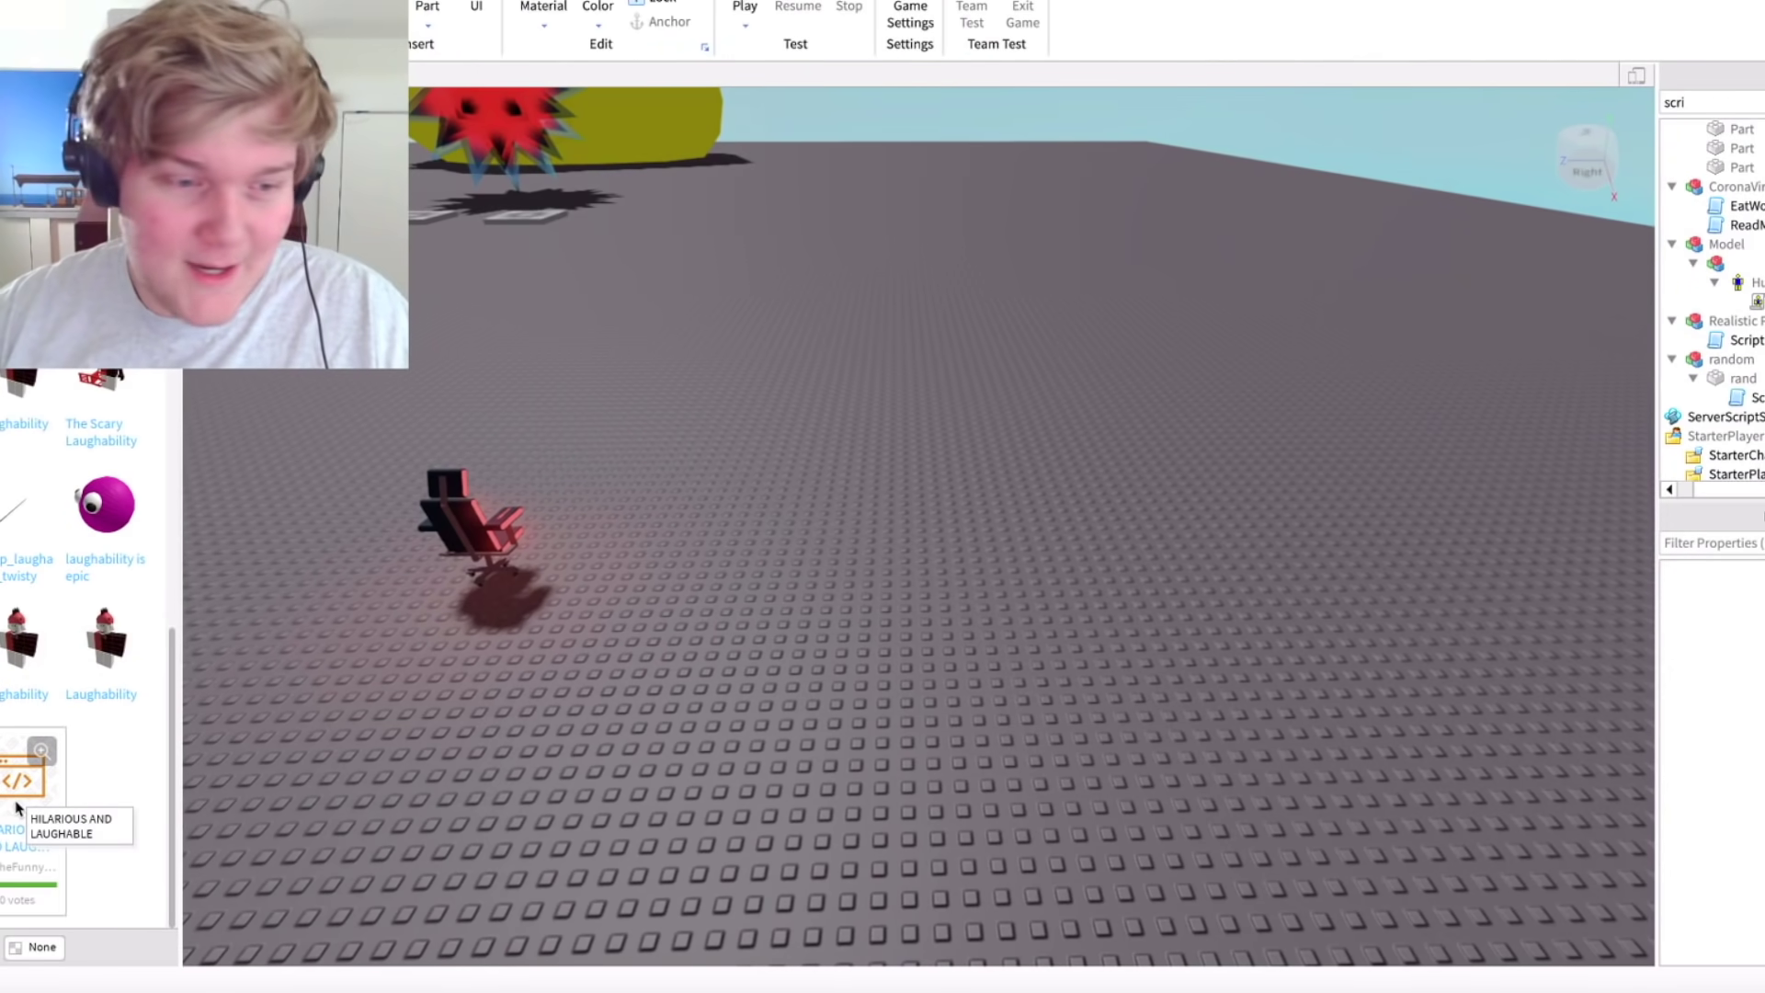
- Add the DefaultCharacter and a second character model to the baseplate
click(874, 565)
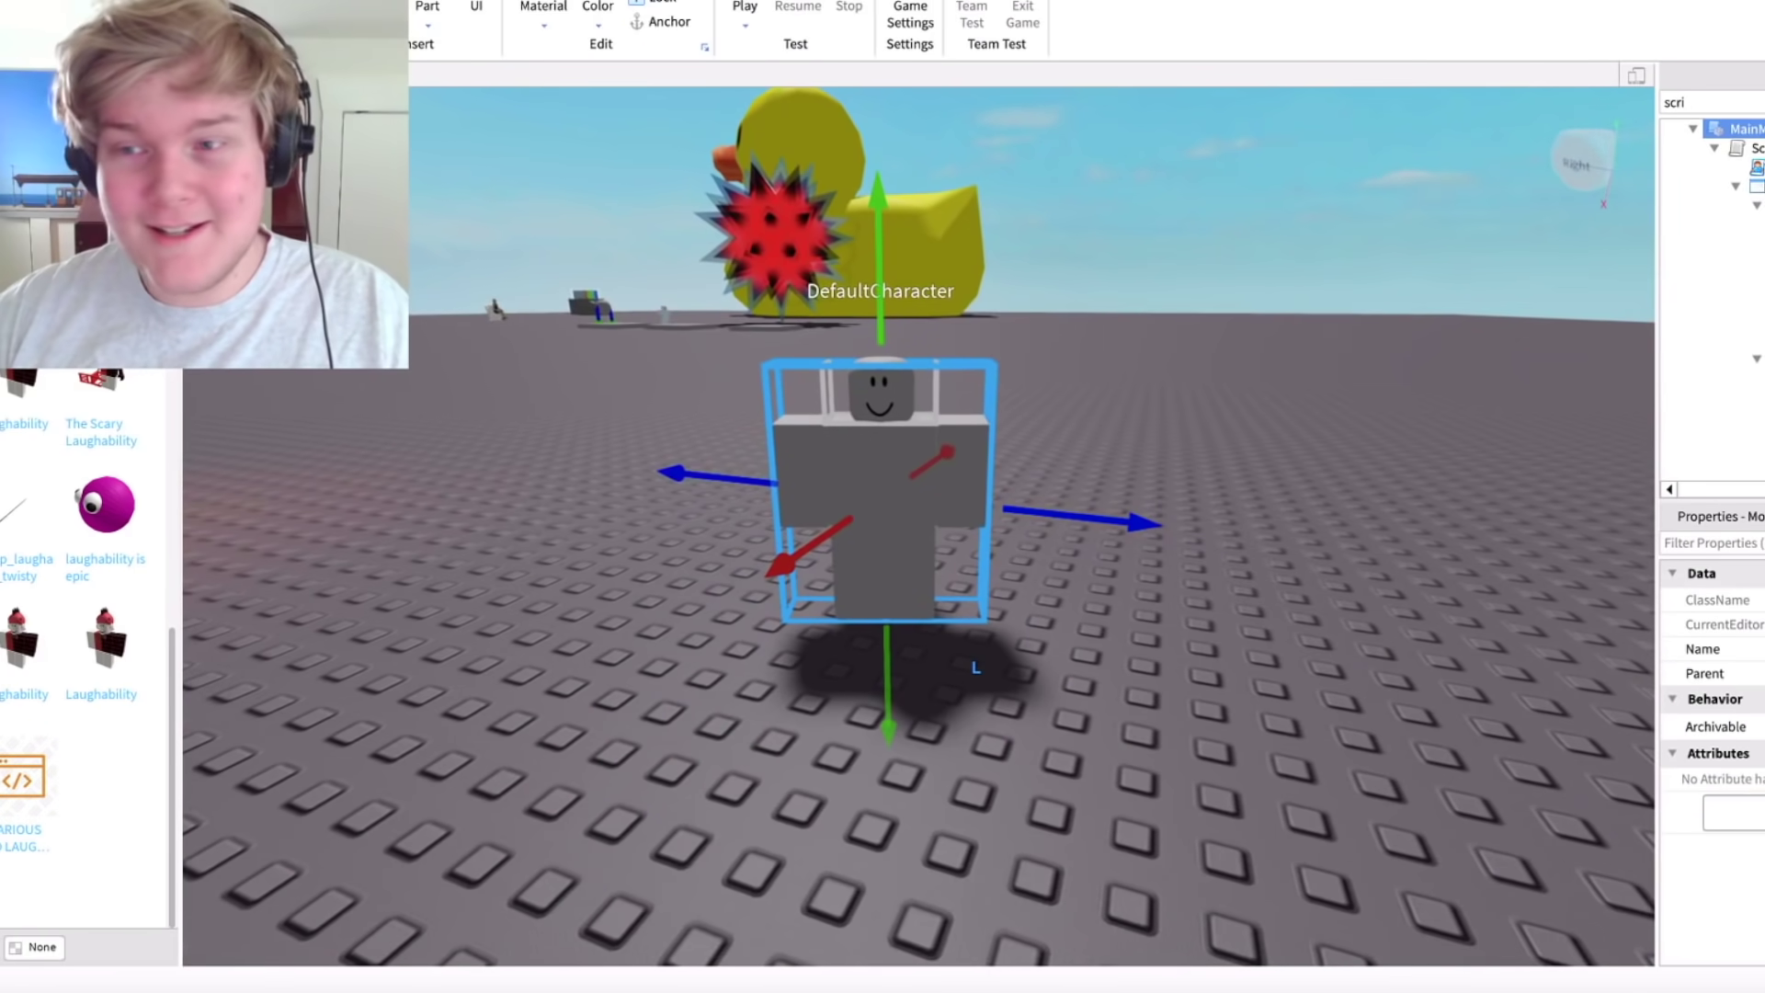
click(1315, 287)
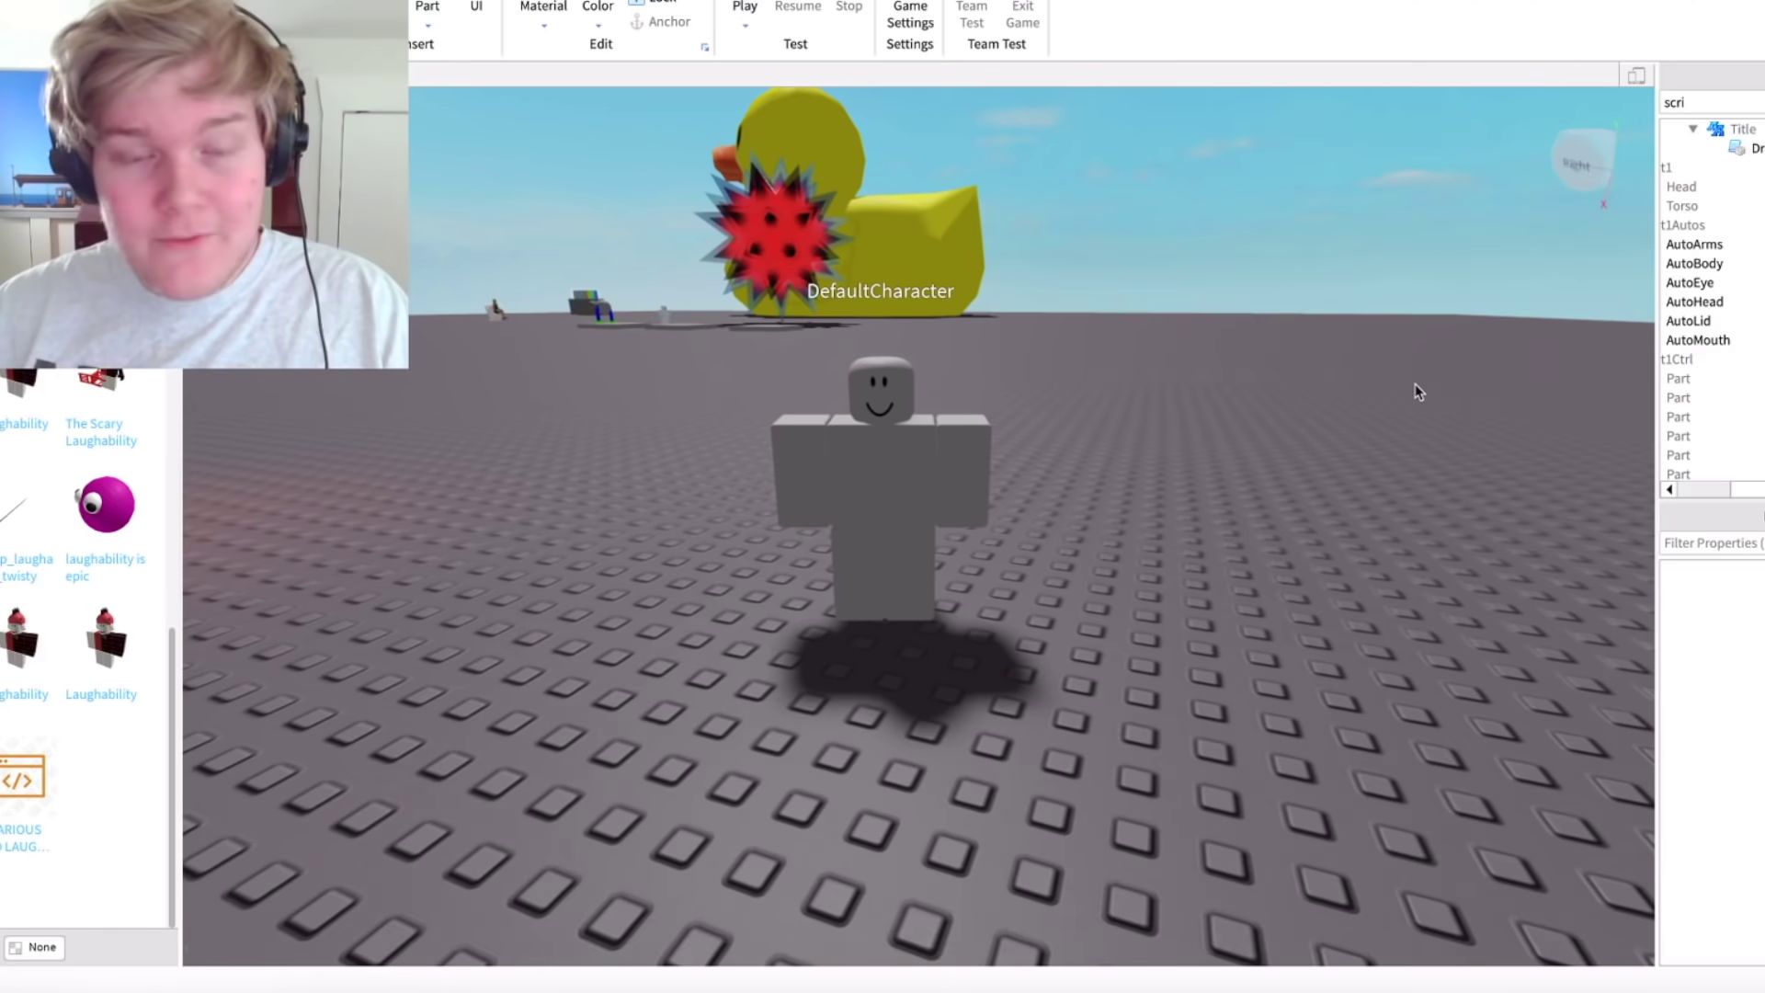
scroll(1403, 390, down, 5)
key(d)
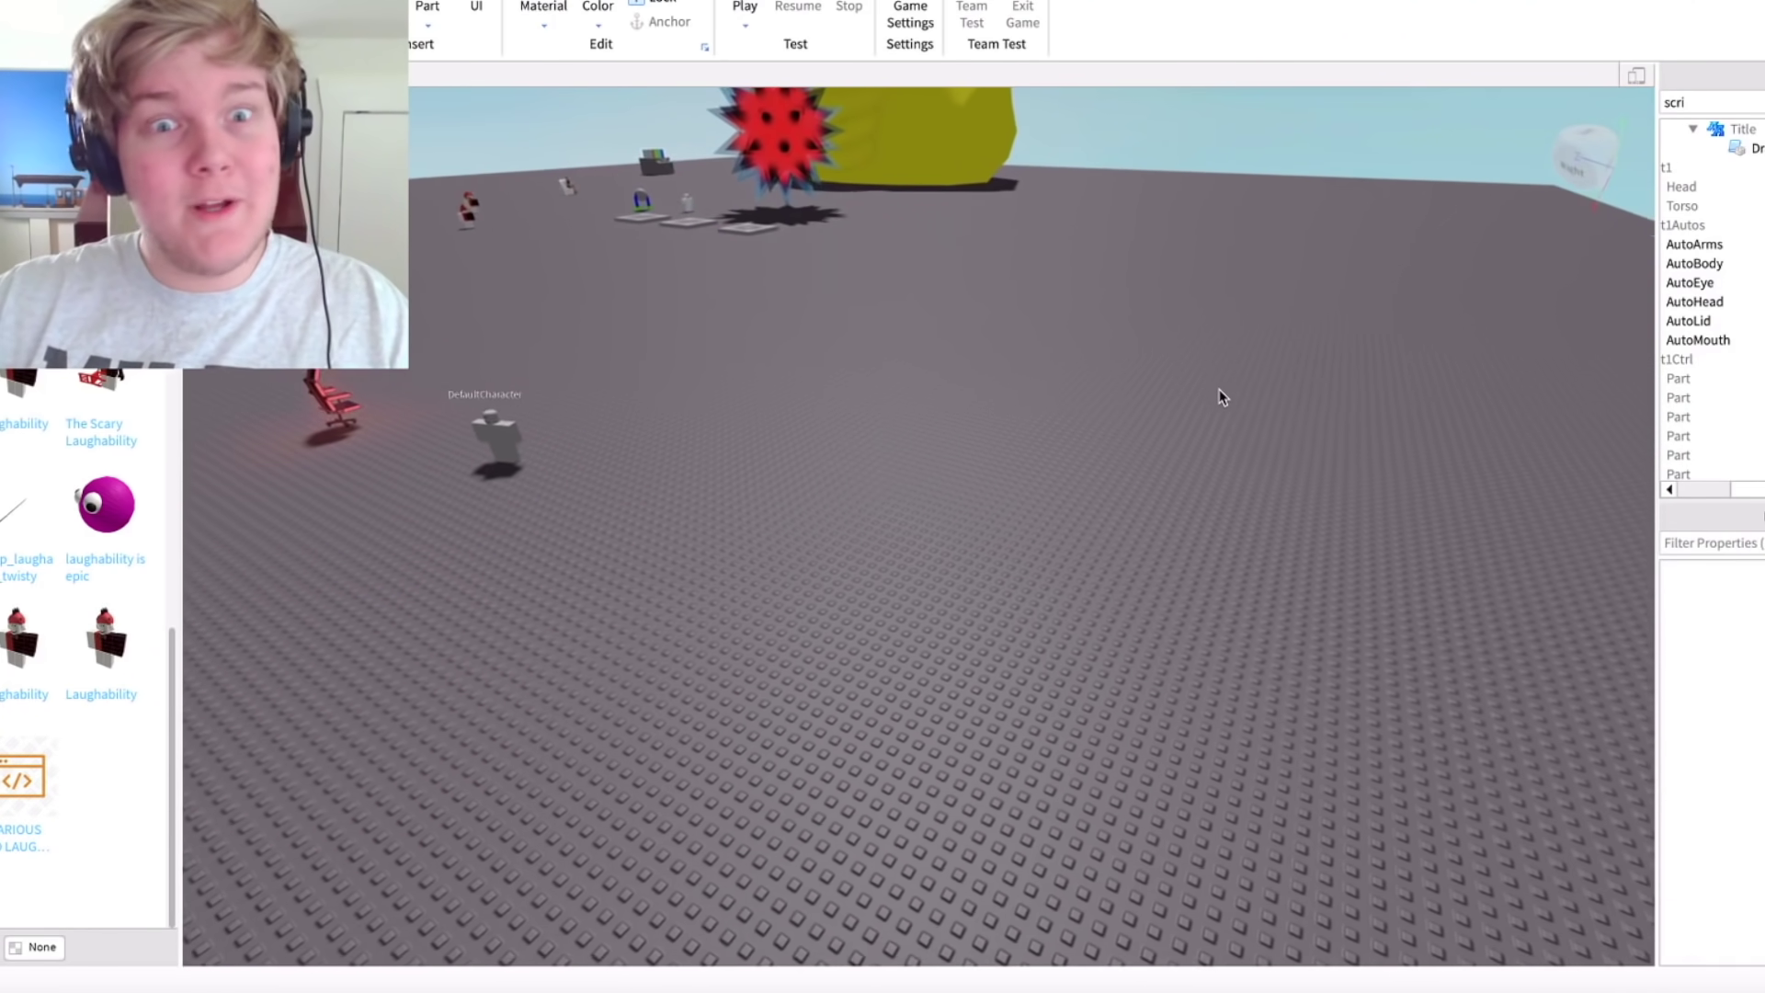
key(d)
scroll(1008, 476, down, 2)
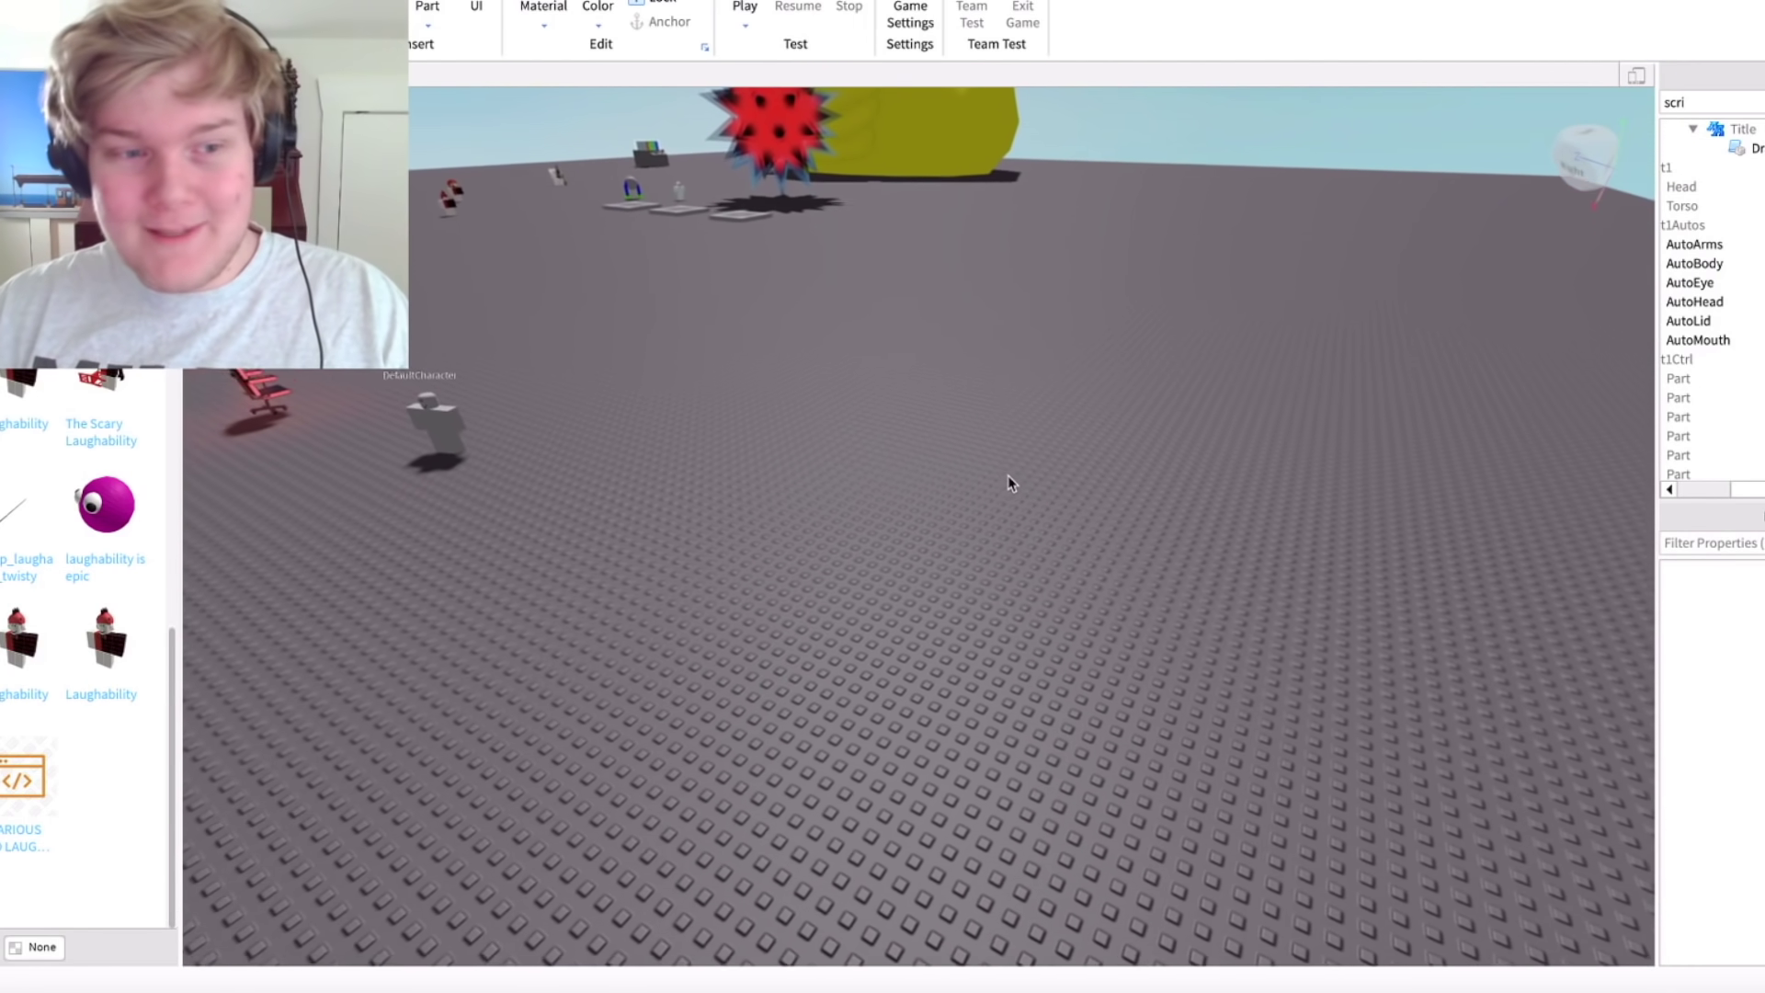
scroll(1008, 476, down, 3)
scroll(1008, 477, up, 3)
scroll(1008, 477, up, 4)
key(a)
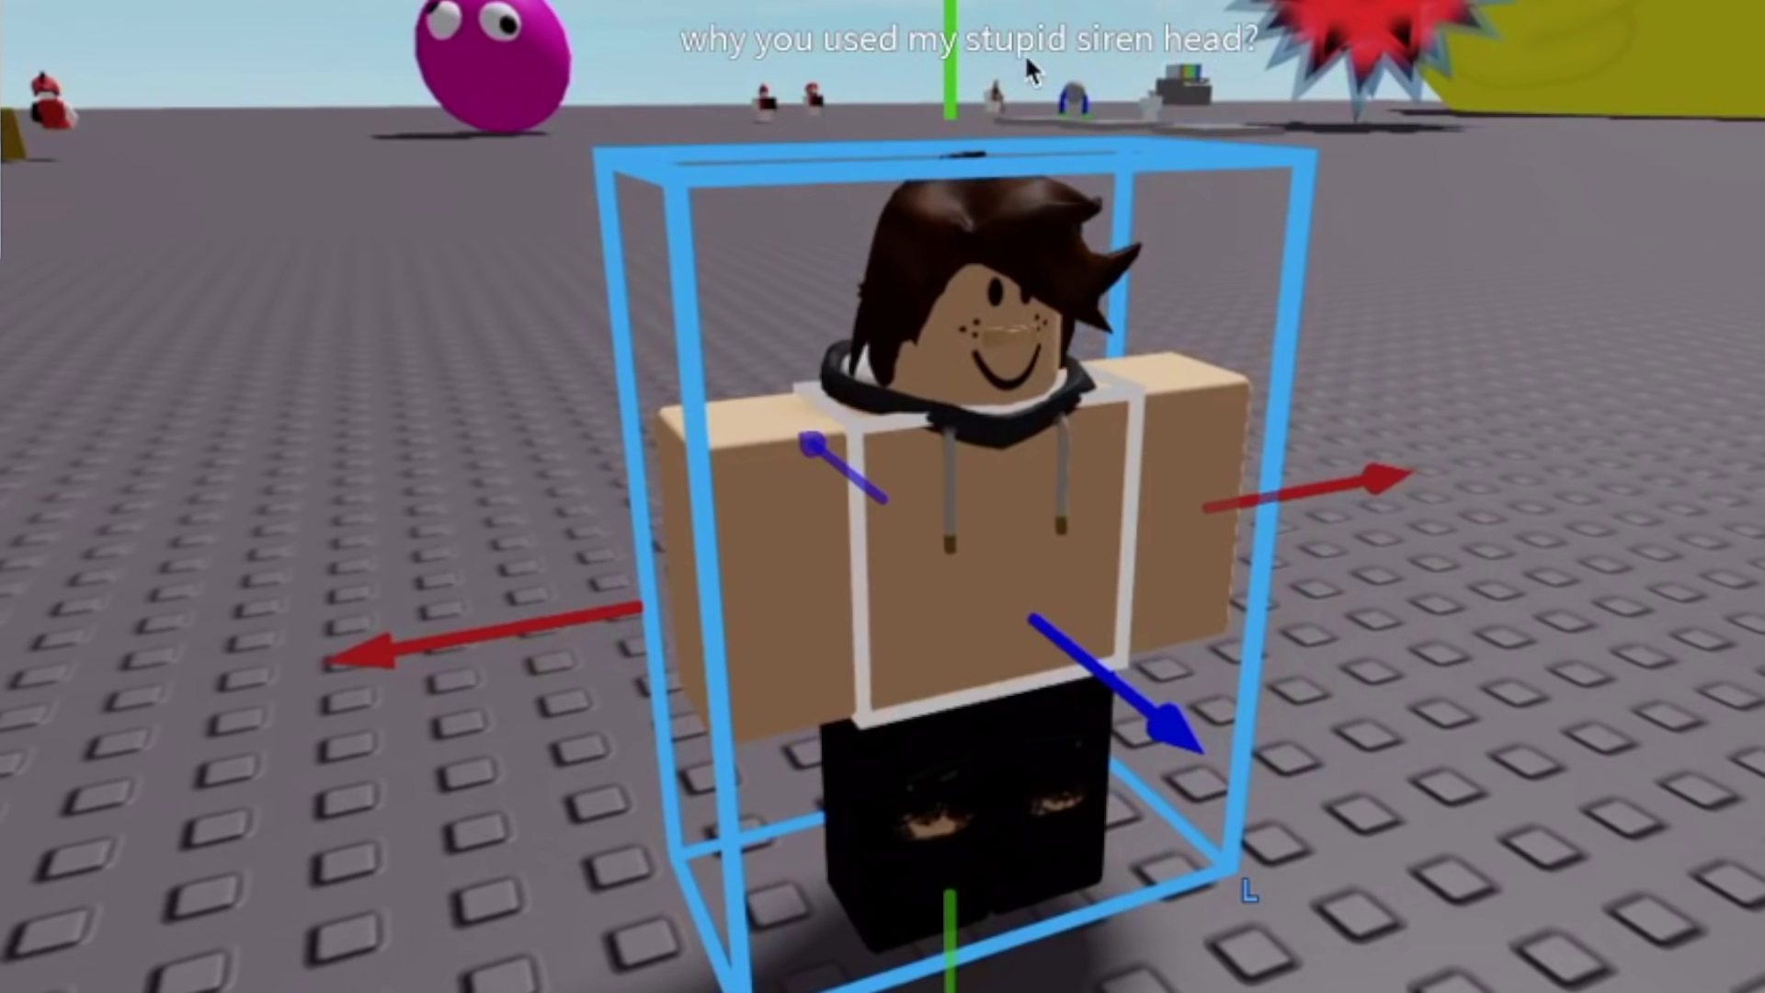
click(1054, 47)
key(d)
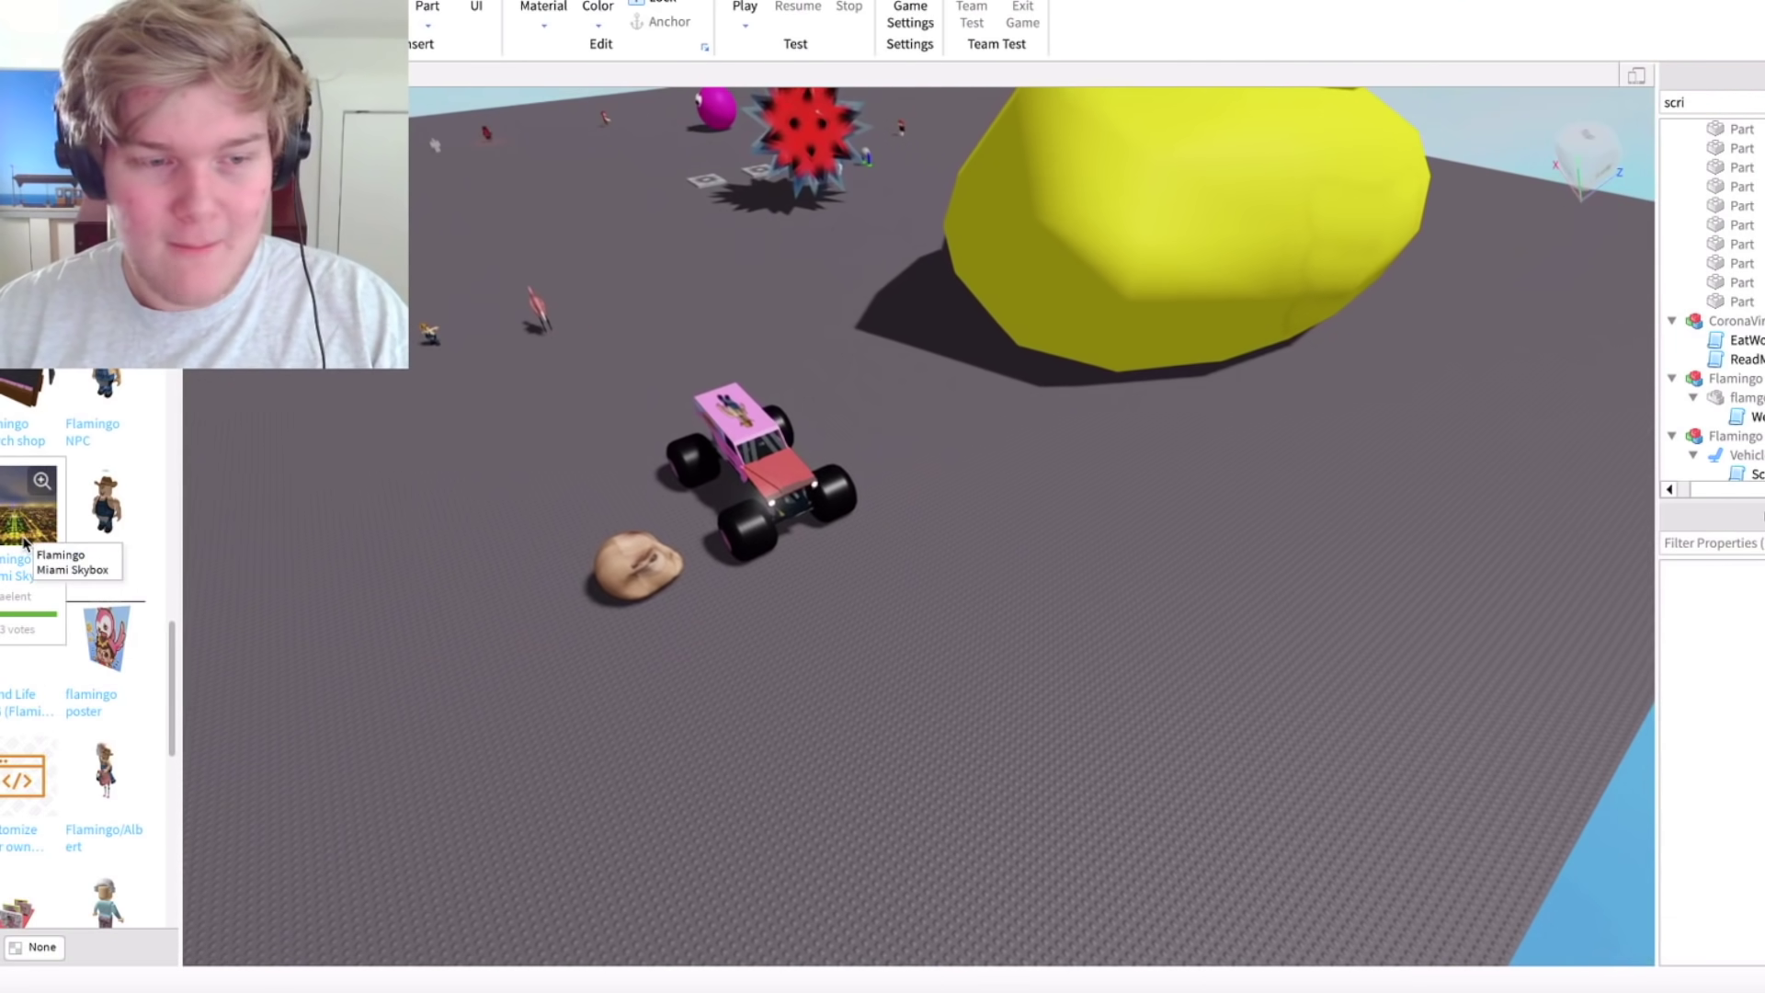
- Apply the Flamingo Miami night-city skybox and insert the Minecraft tree model
click(24, 543)
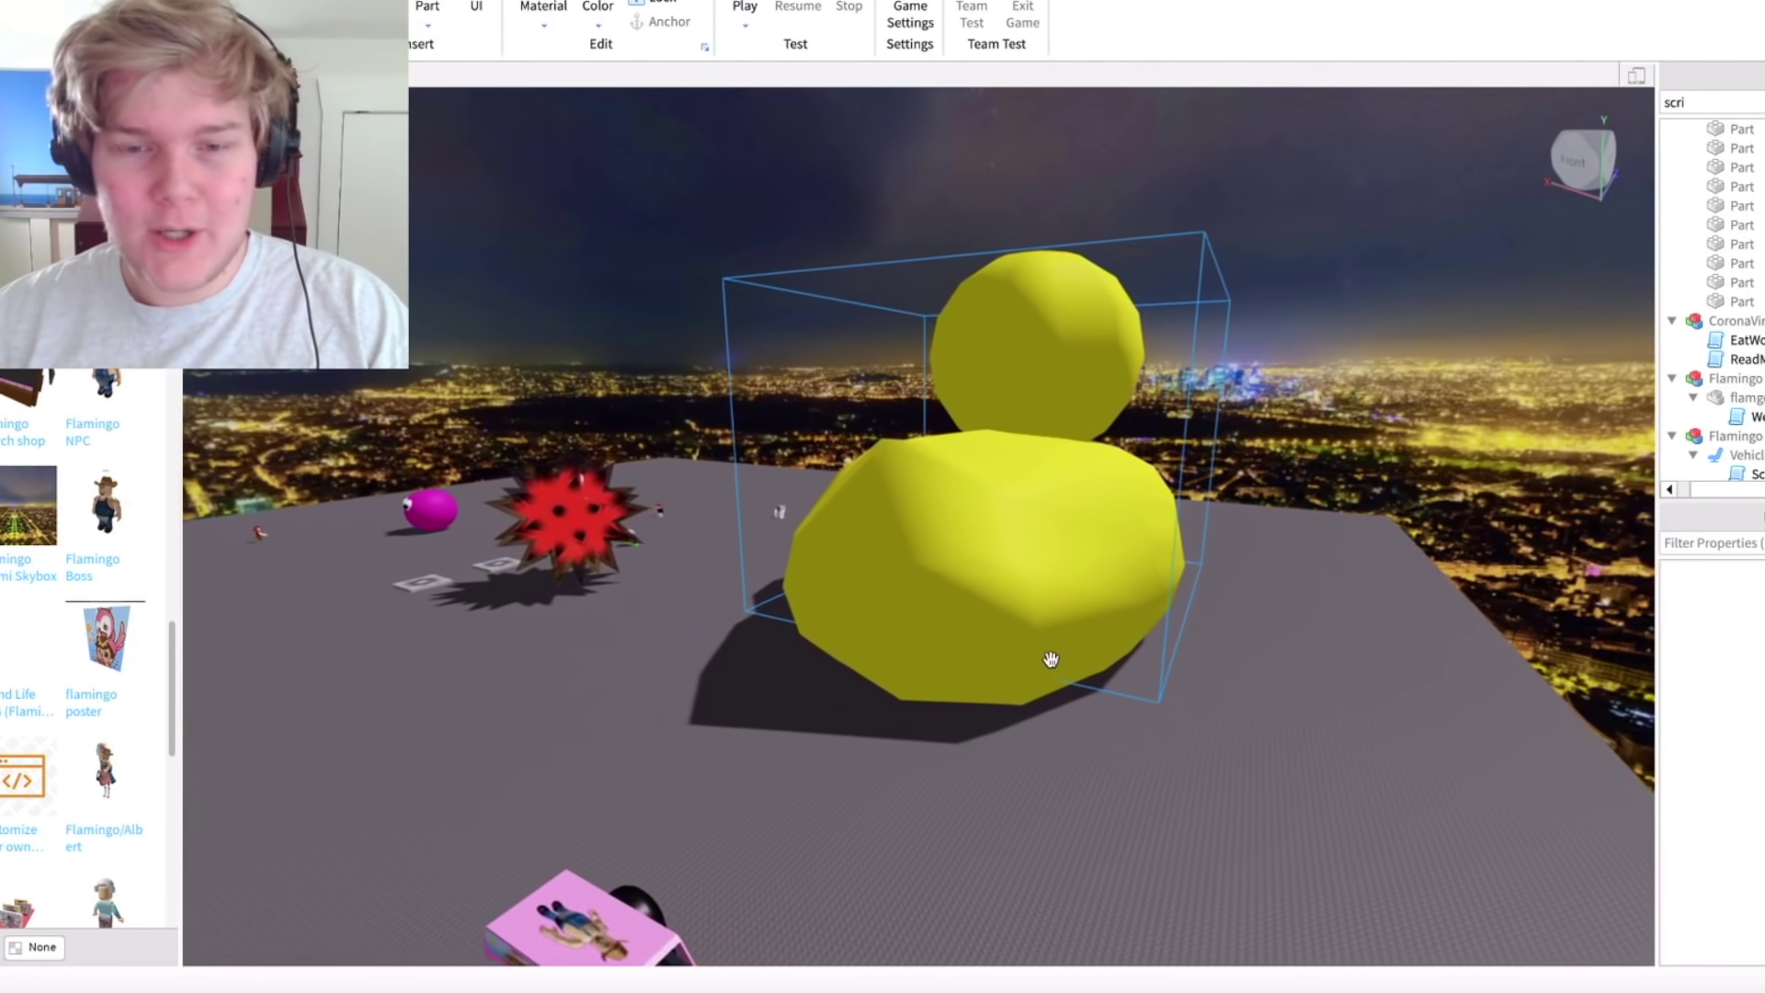
scroll(1050, 659, up, 2)
scroll(1111, 708, up, 2)
scroll(1193, 760, up, 3)
scroll(1260, 610, up, 3)
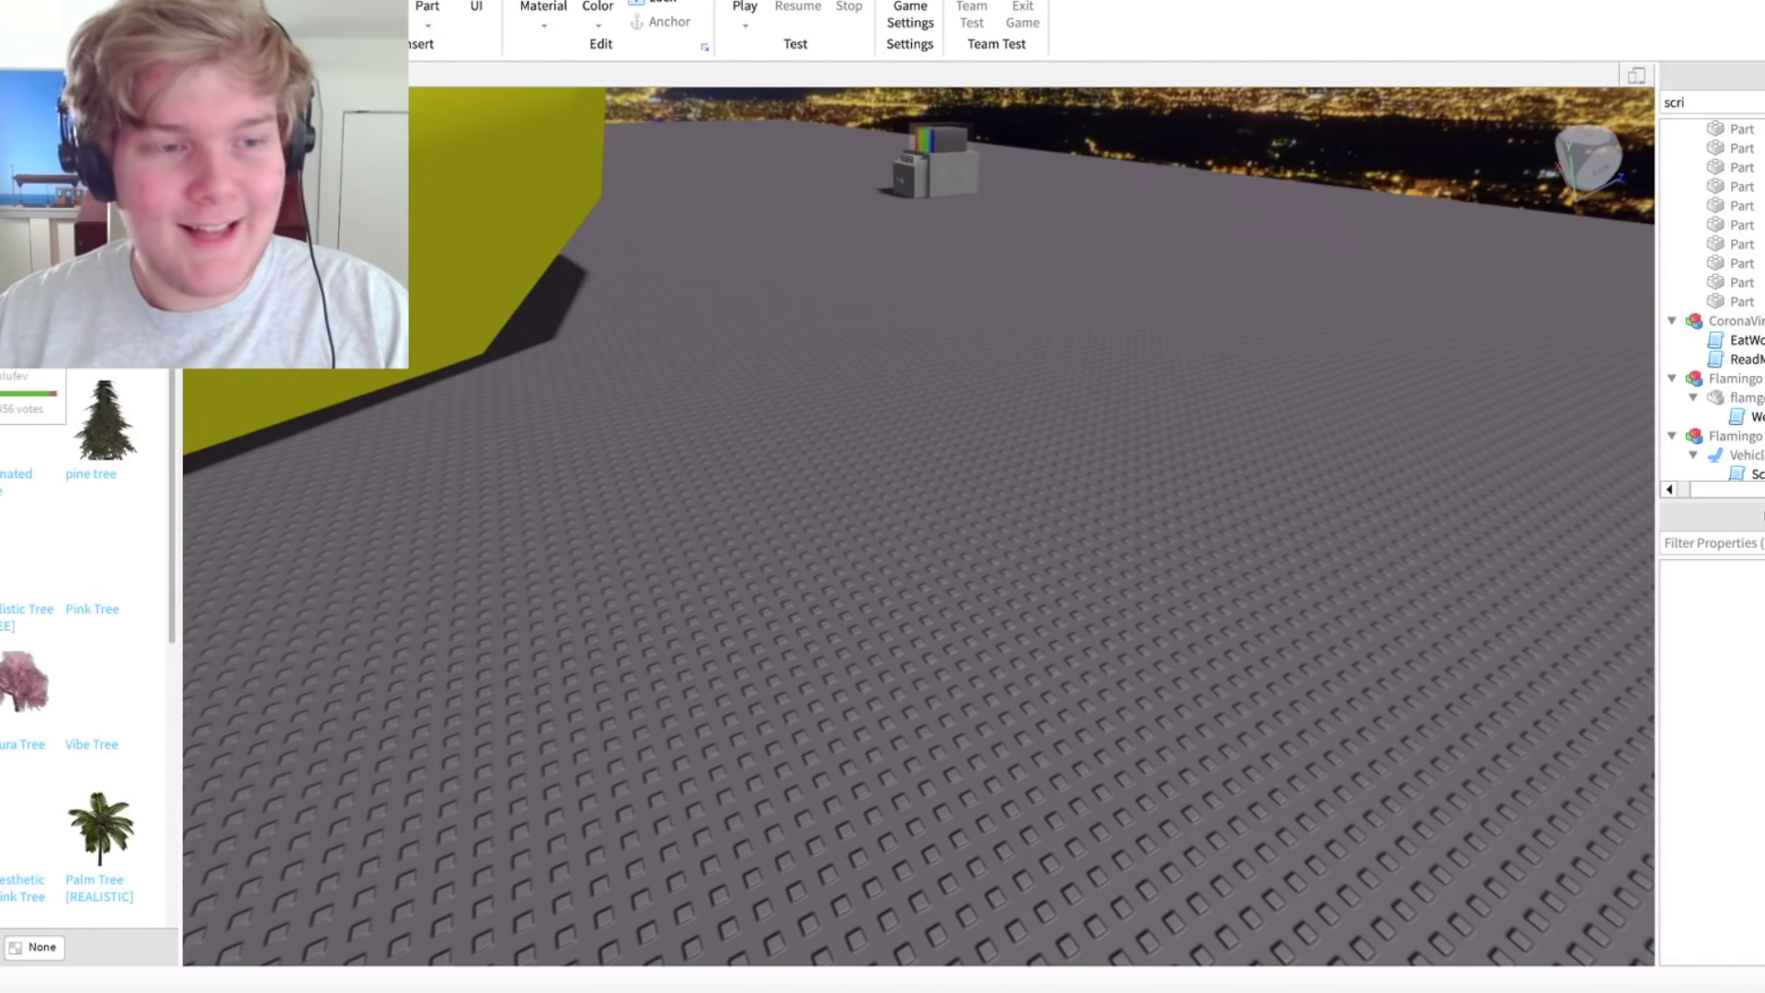
scroll(5, 409, down, 5)
click(5, 409)
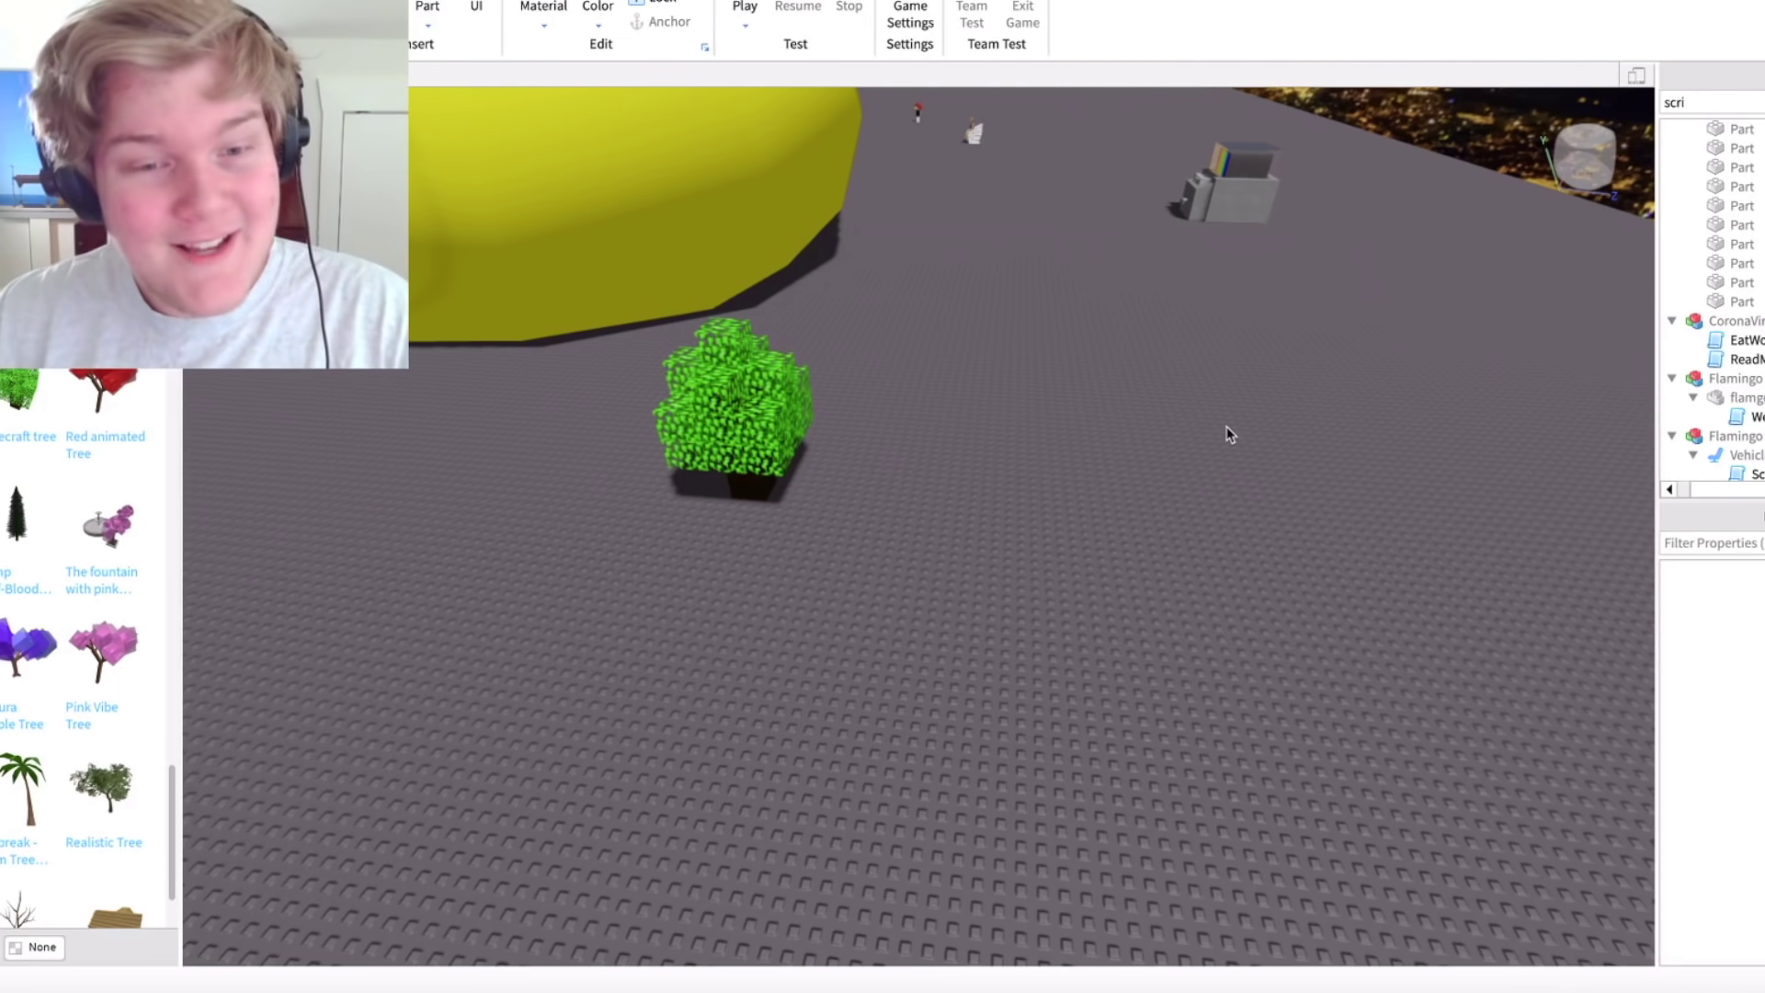
- Orbit and pan the view around the baseplate toward the new Minecraft house
scroll(1103, 515, down, 10)
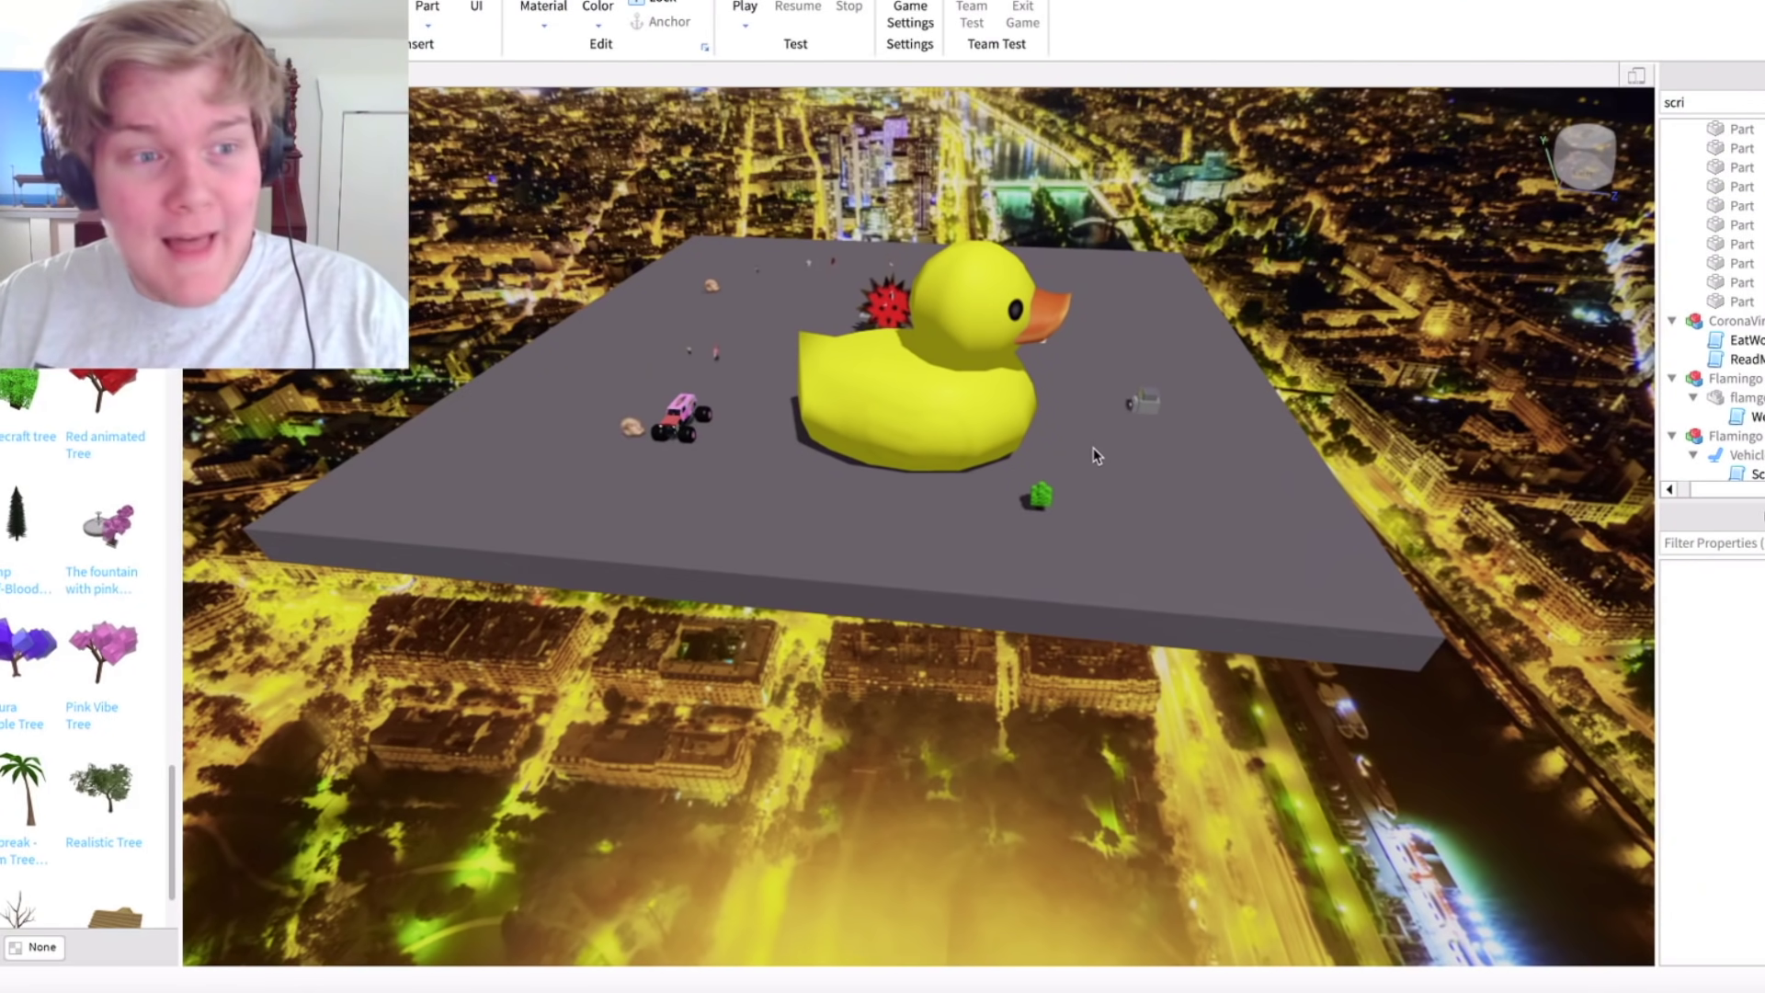
scroll(1075, 442, up, 5)
right_drag(1057, 435, 1049, 433)
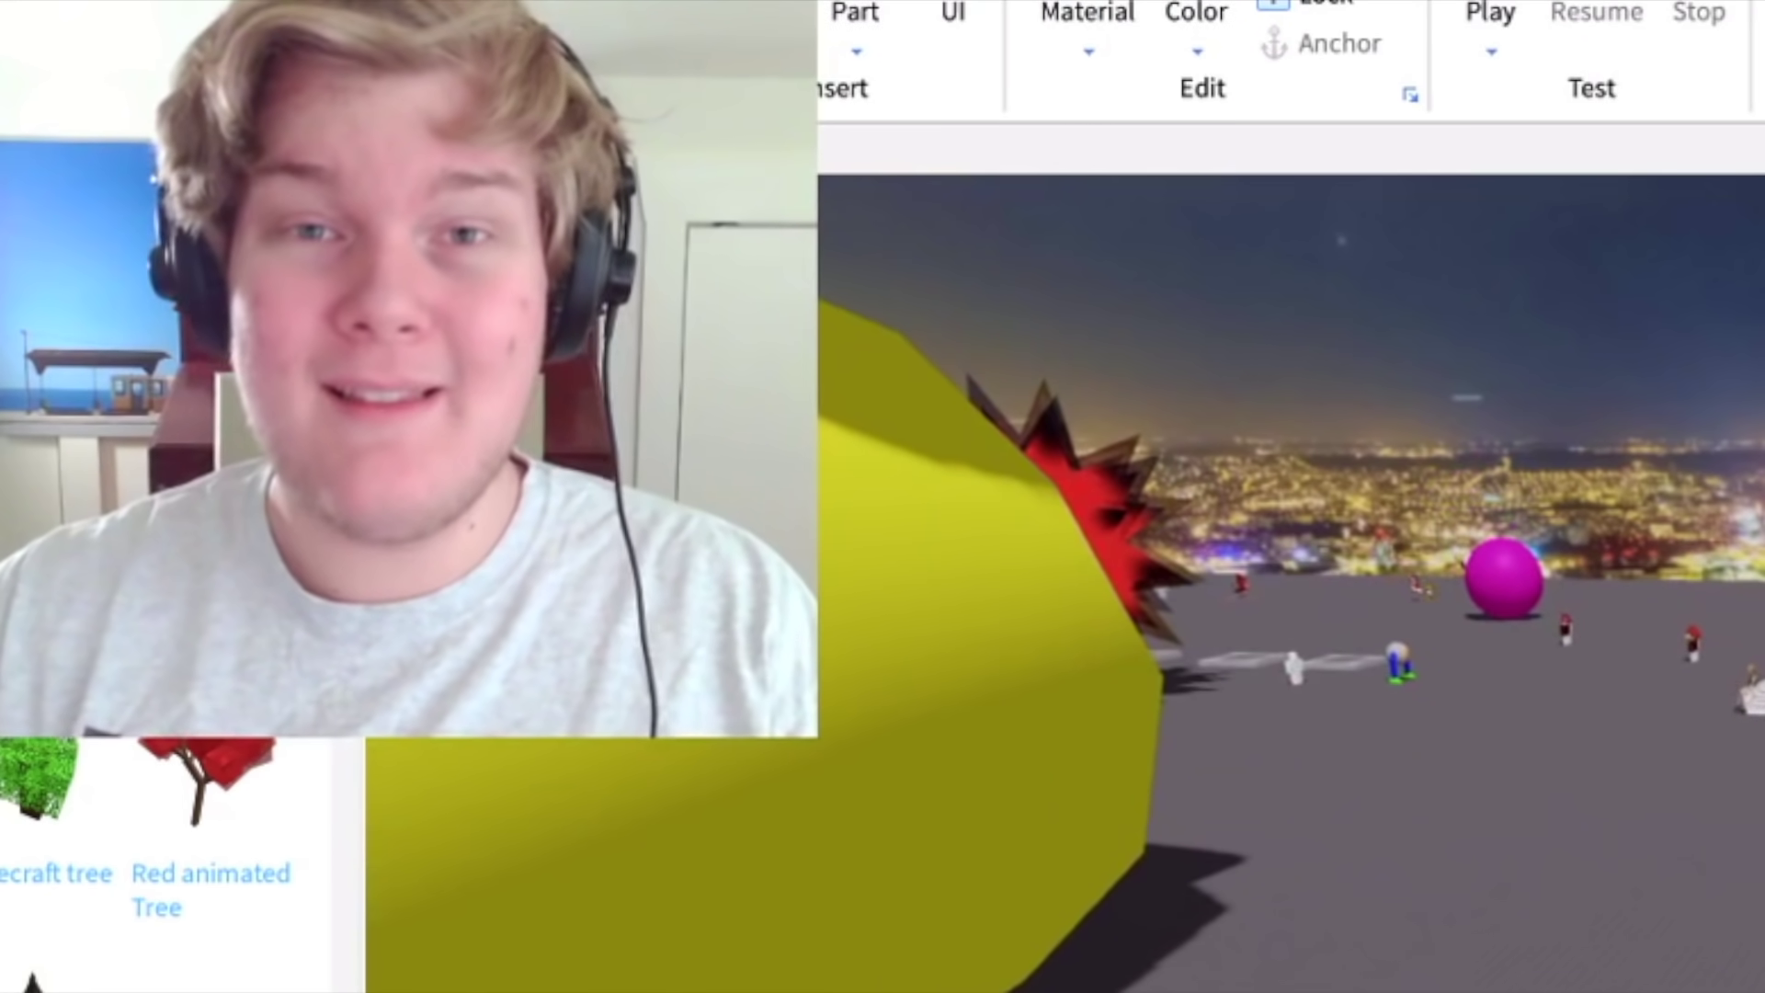
scroll(1094, 500, up, 2)
scroll(1085, 474, up, 3)
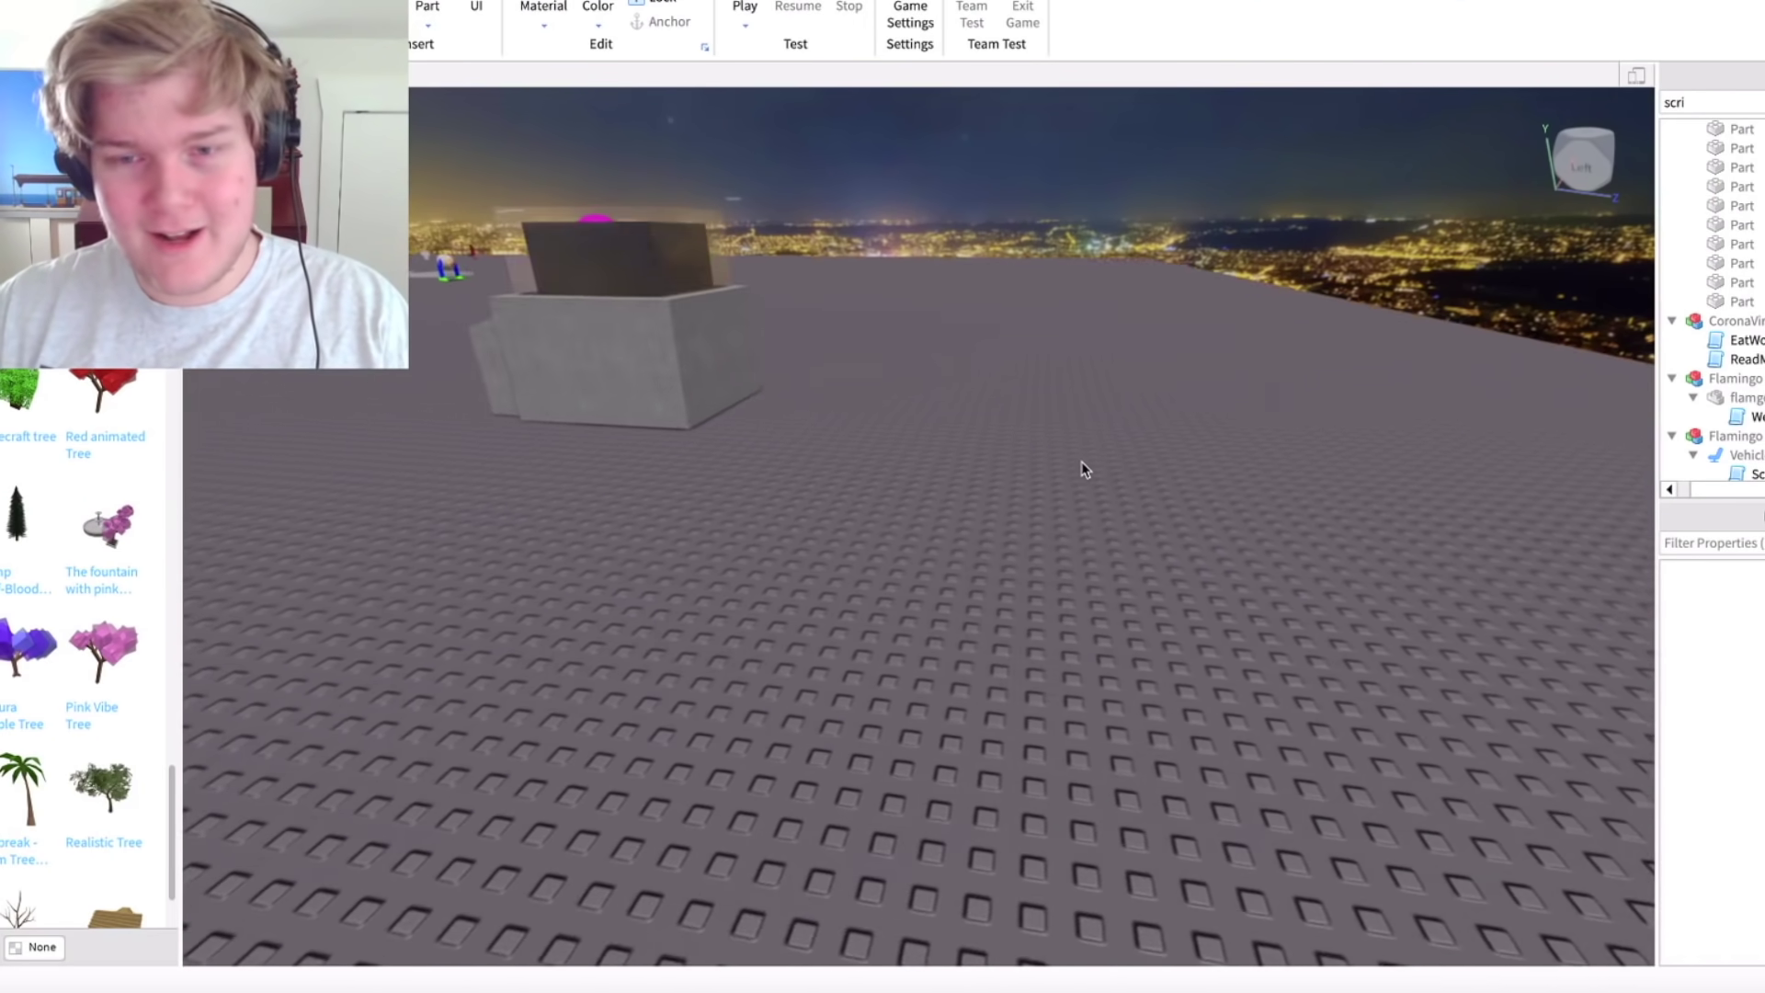
scroll(1085, 469, up, 2)
scroll(1087, 469, down, 3)
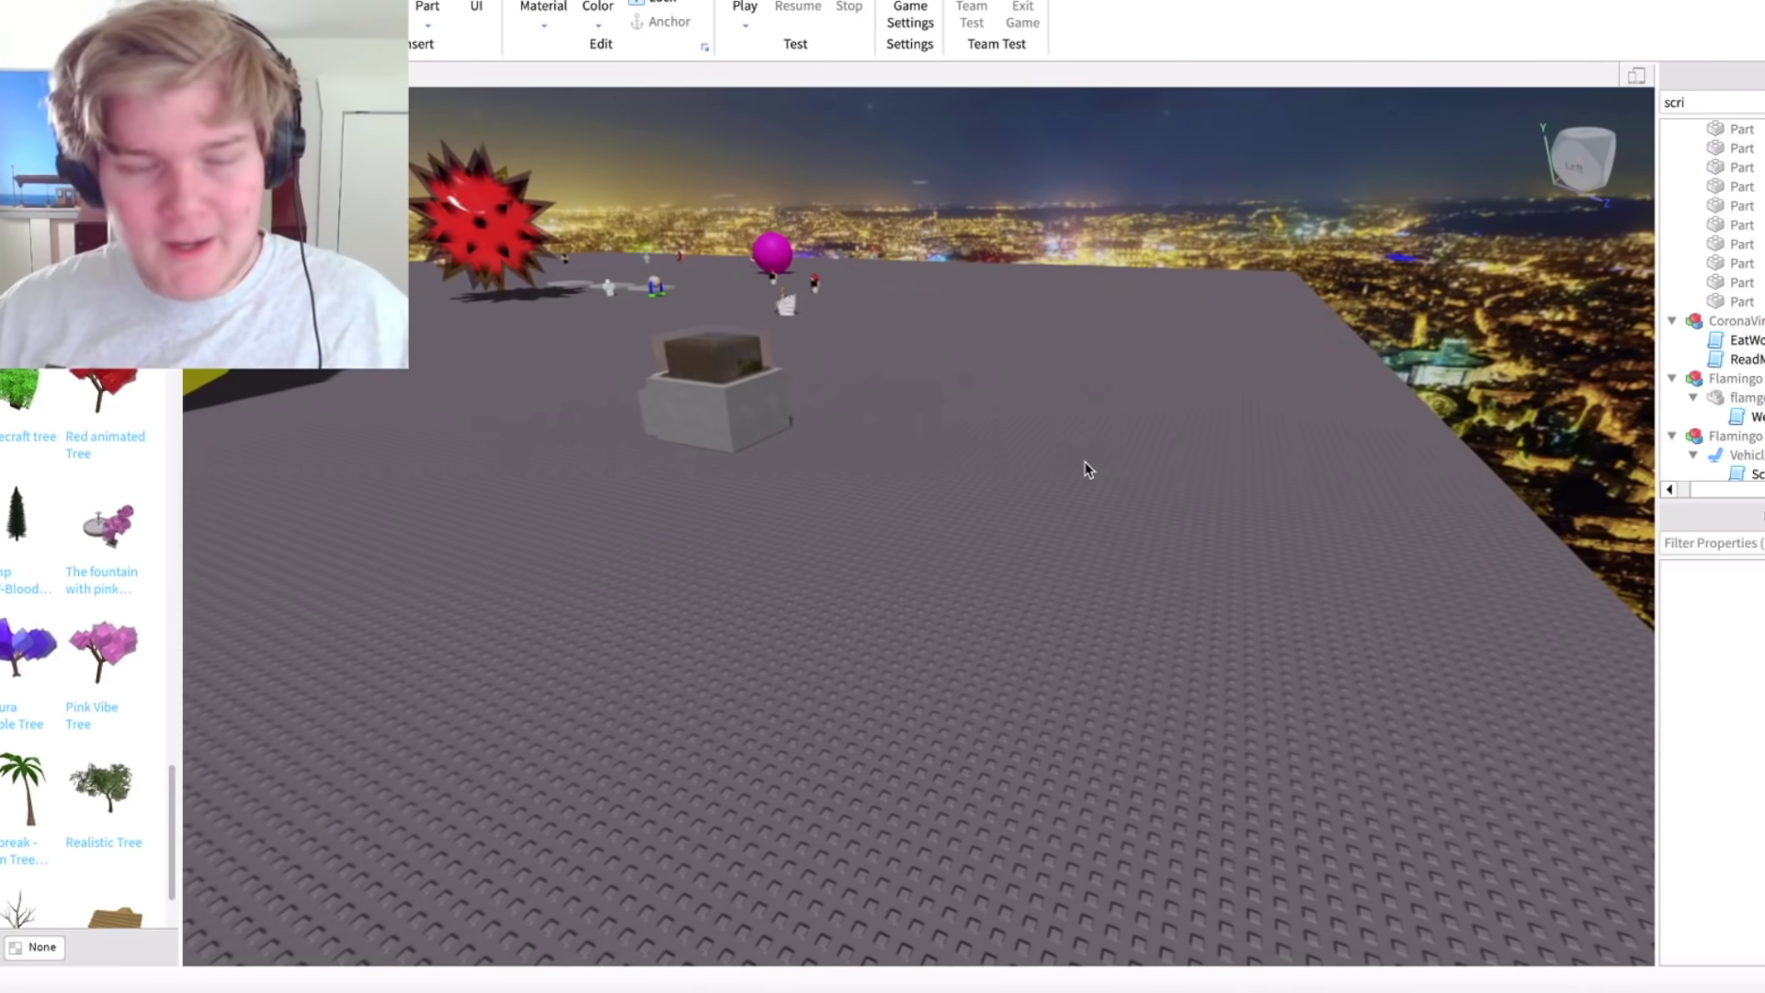
key(a)
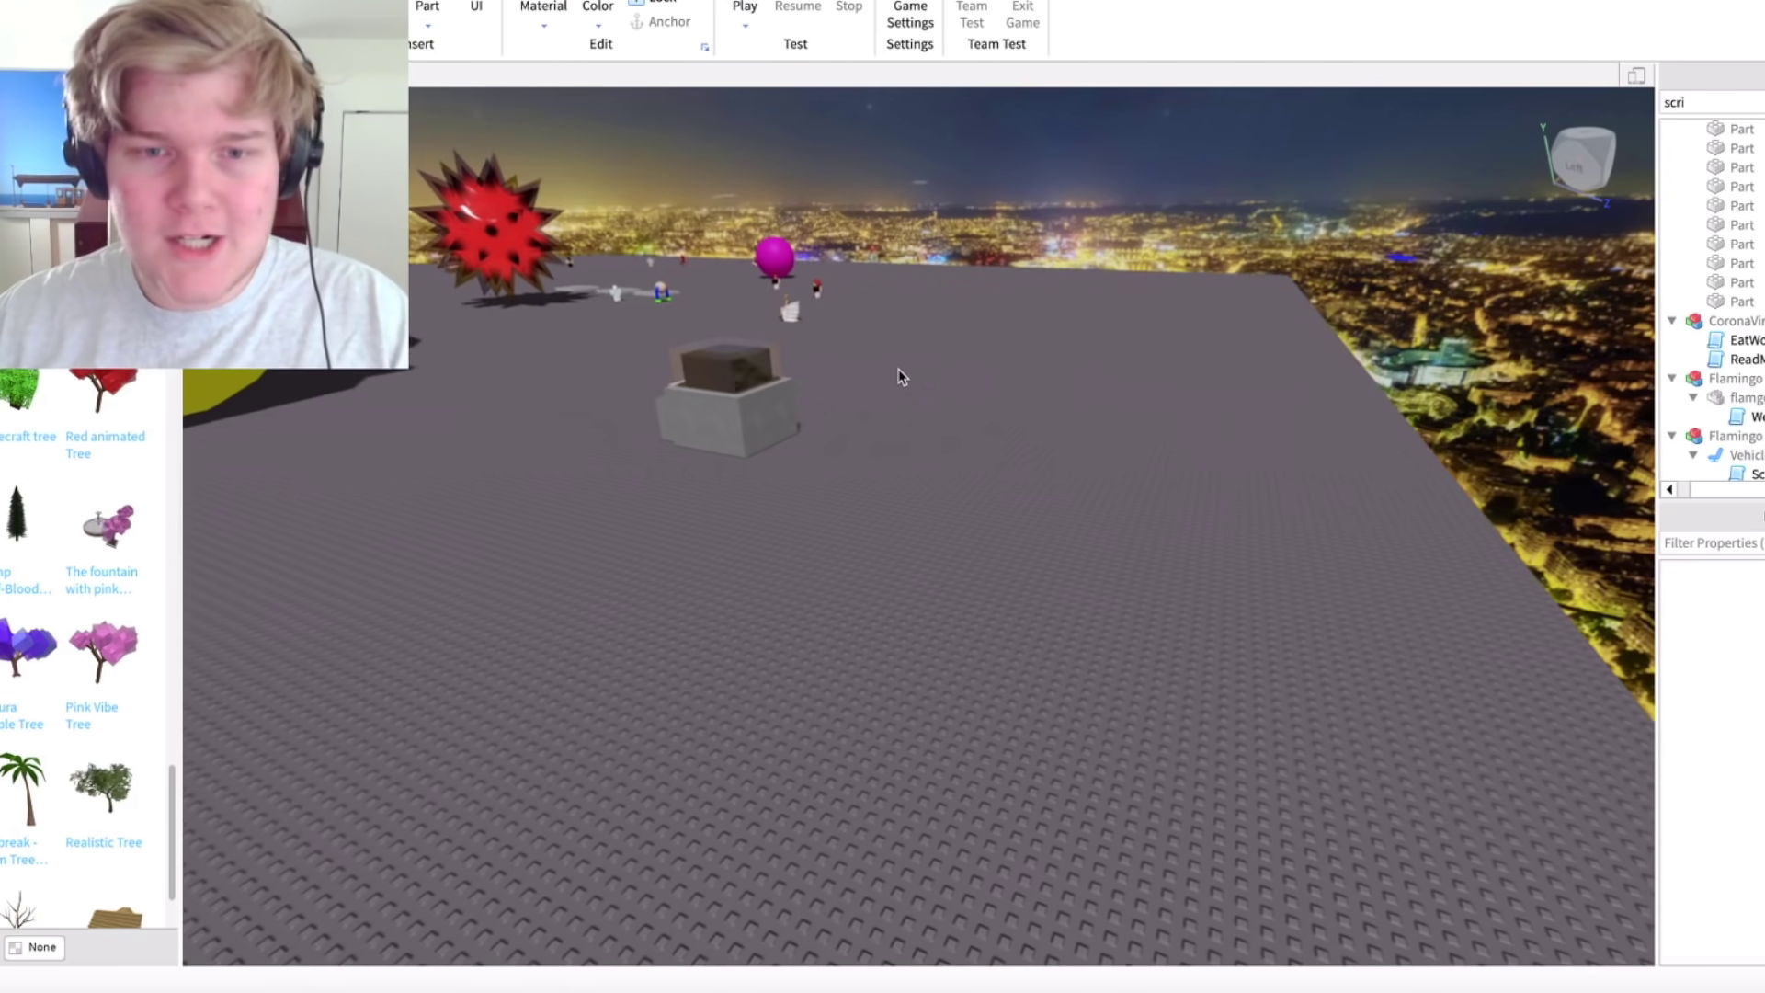
key(d)
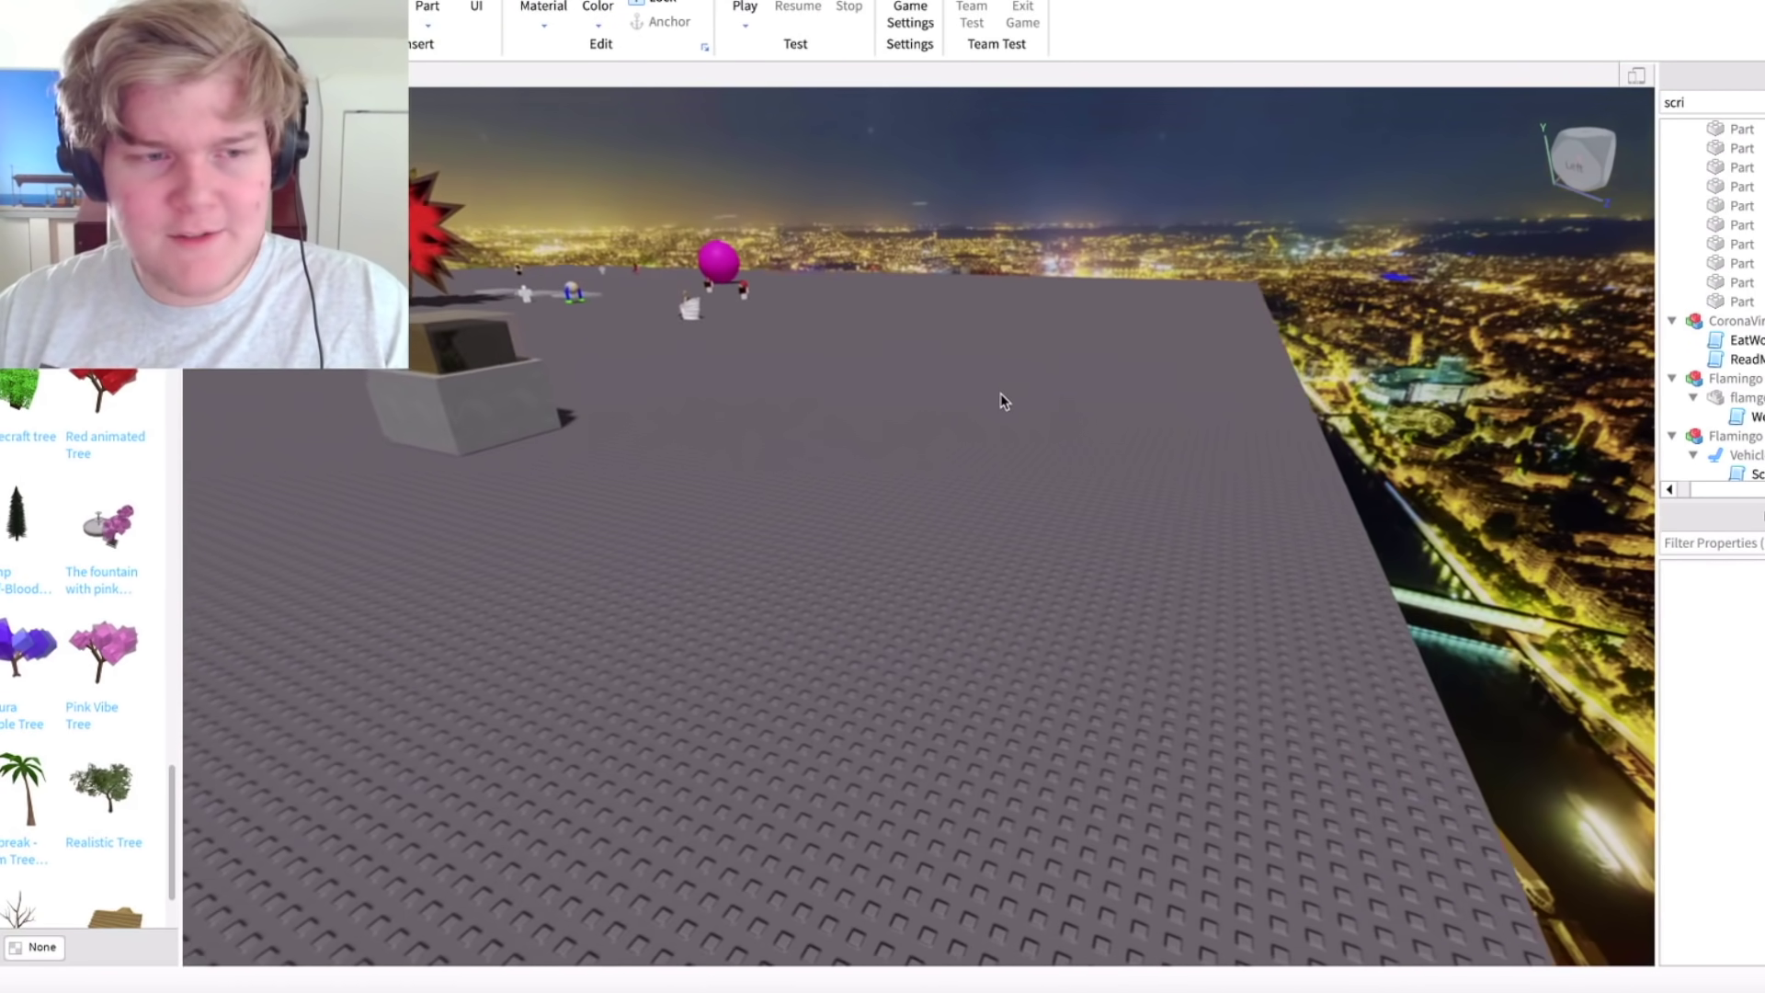
right_drag(1001, 399, 1000, 399)
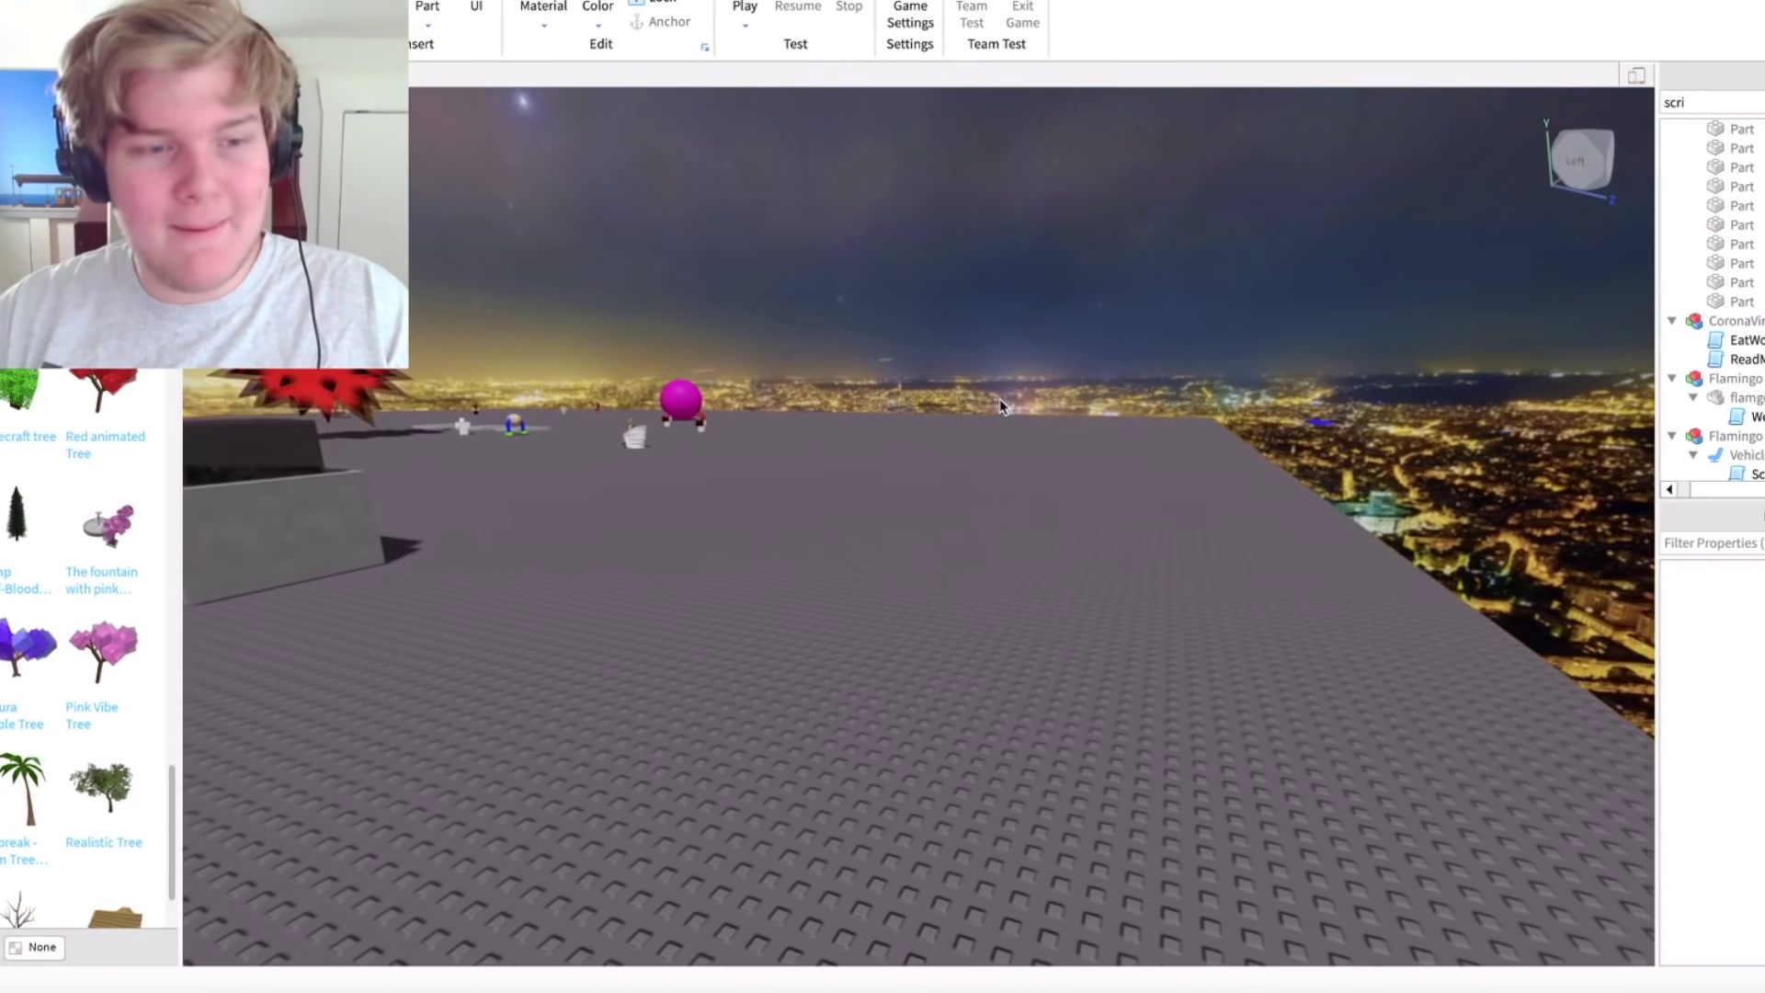
scroll(39, 752, down, 2)
key(d)
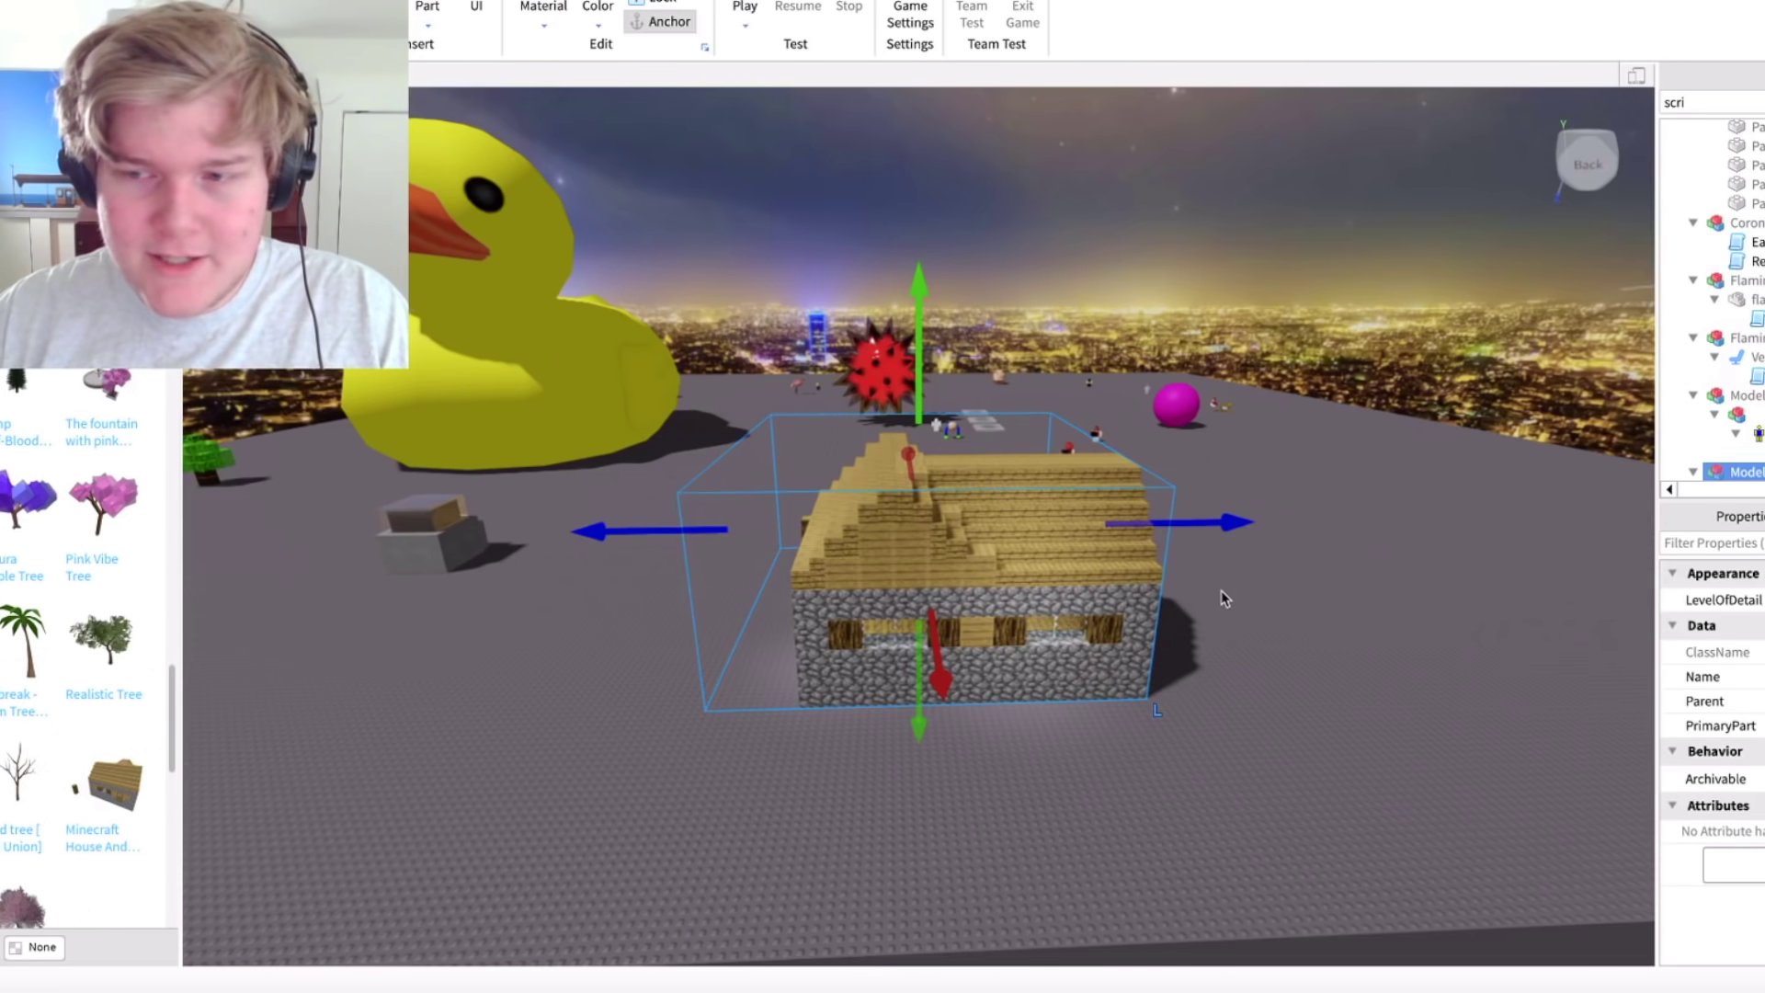
- Select and deselect the Minecraft house while panning to bring the duck into view
click(1250, 660)
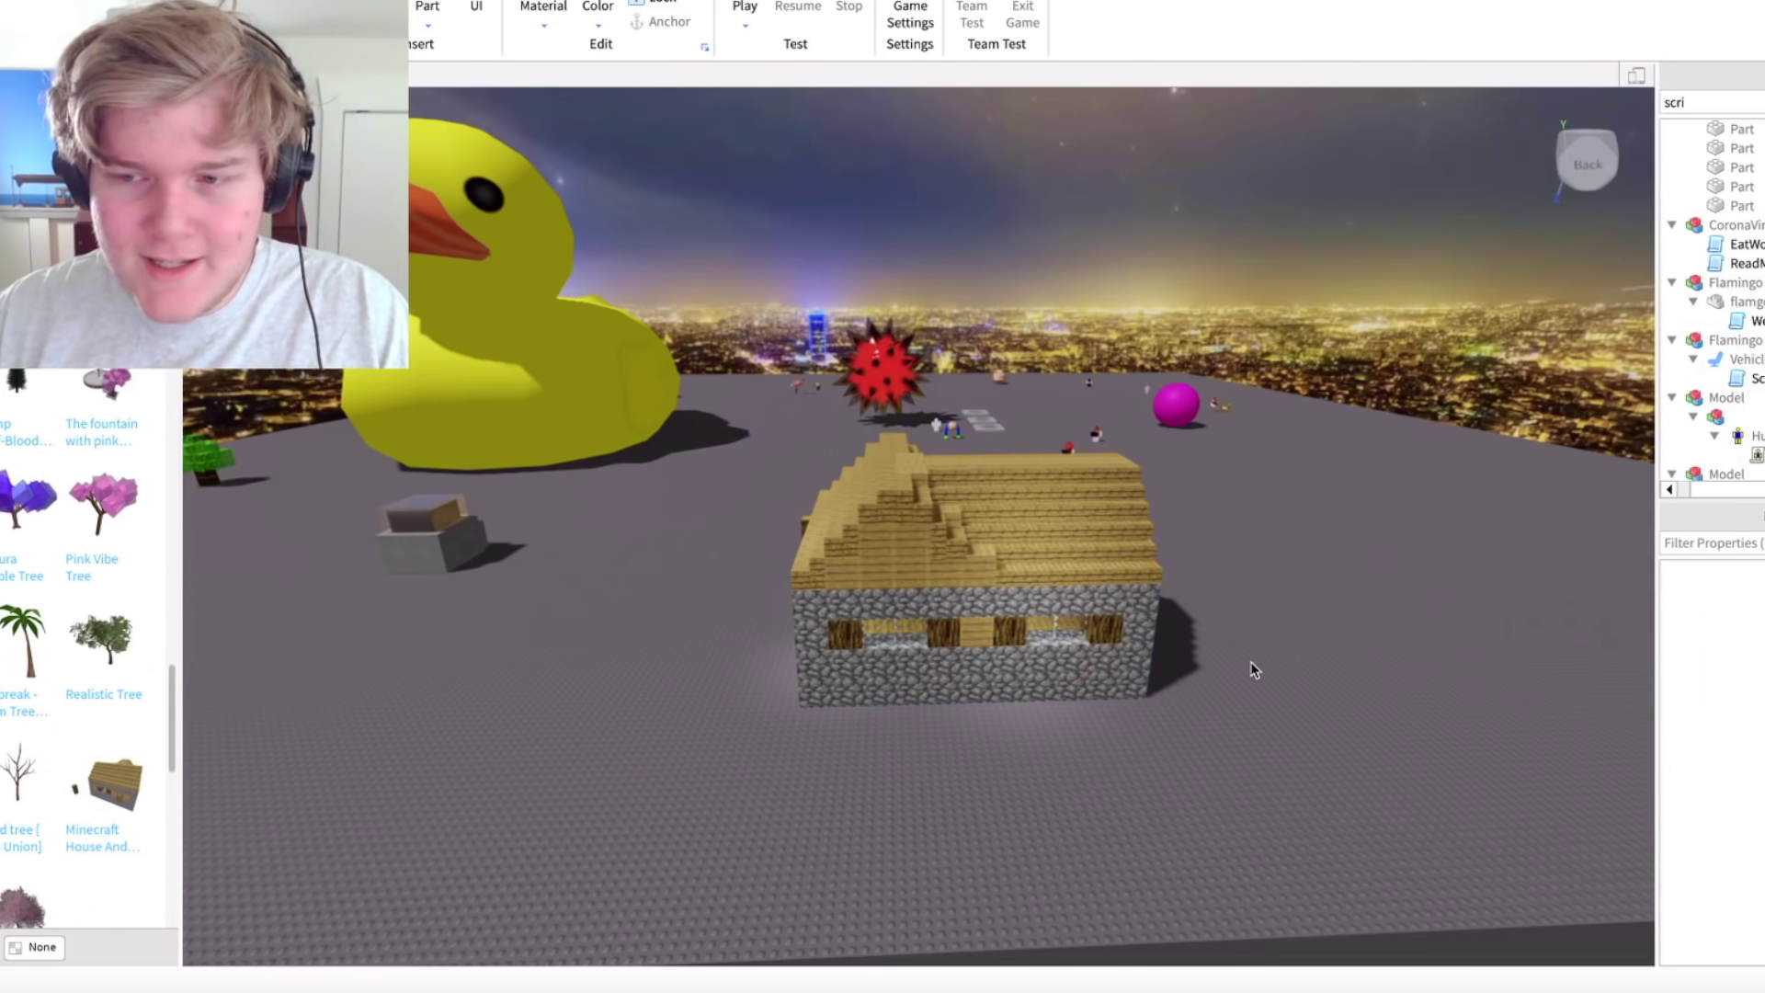
right_drag(1250, 660, 1245, 659)
key(a)
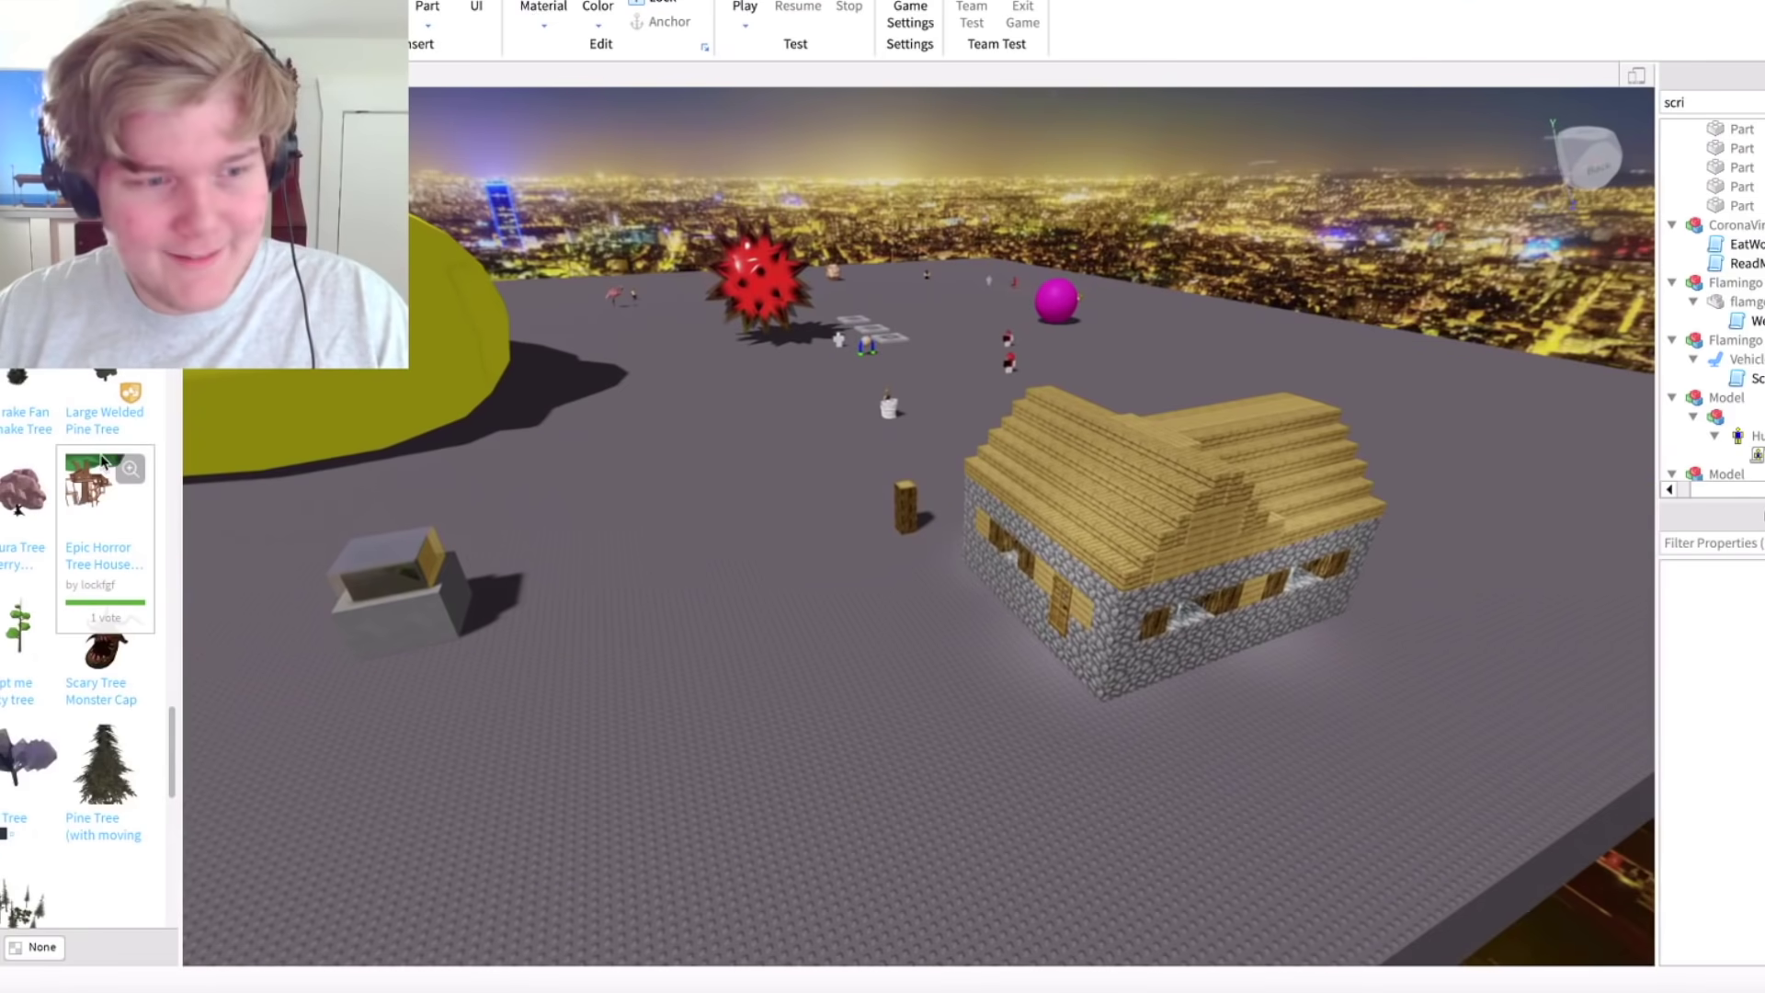
scroll(104, 463, down, 5)
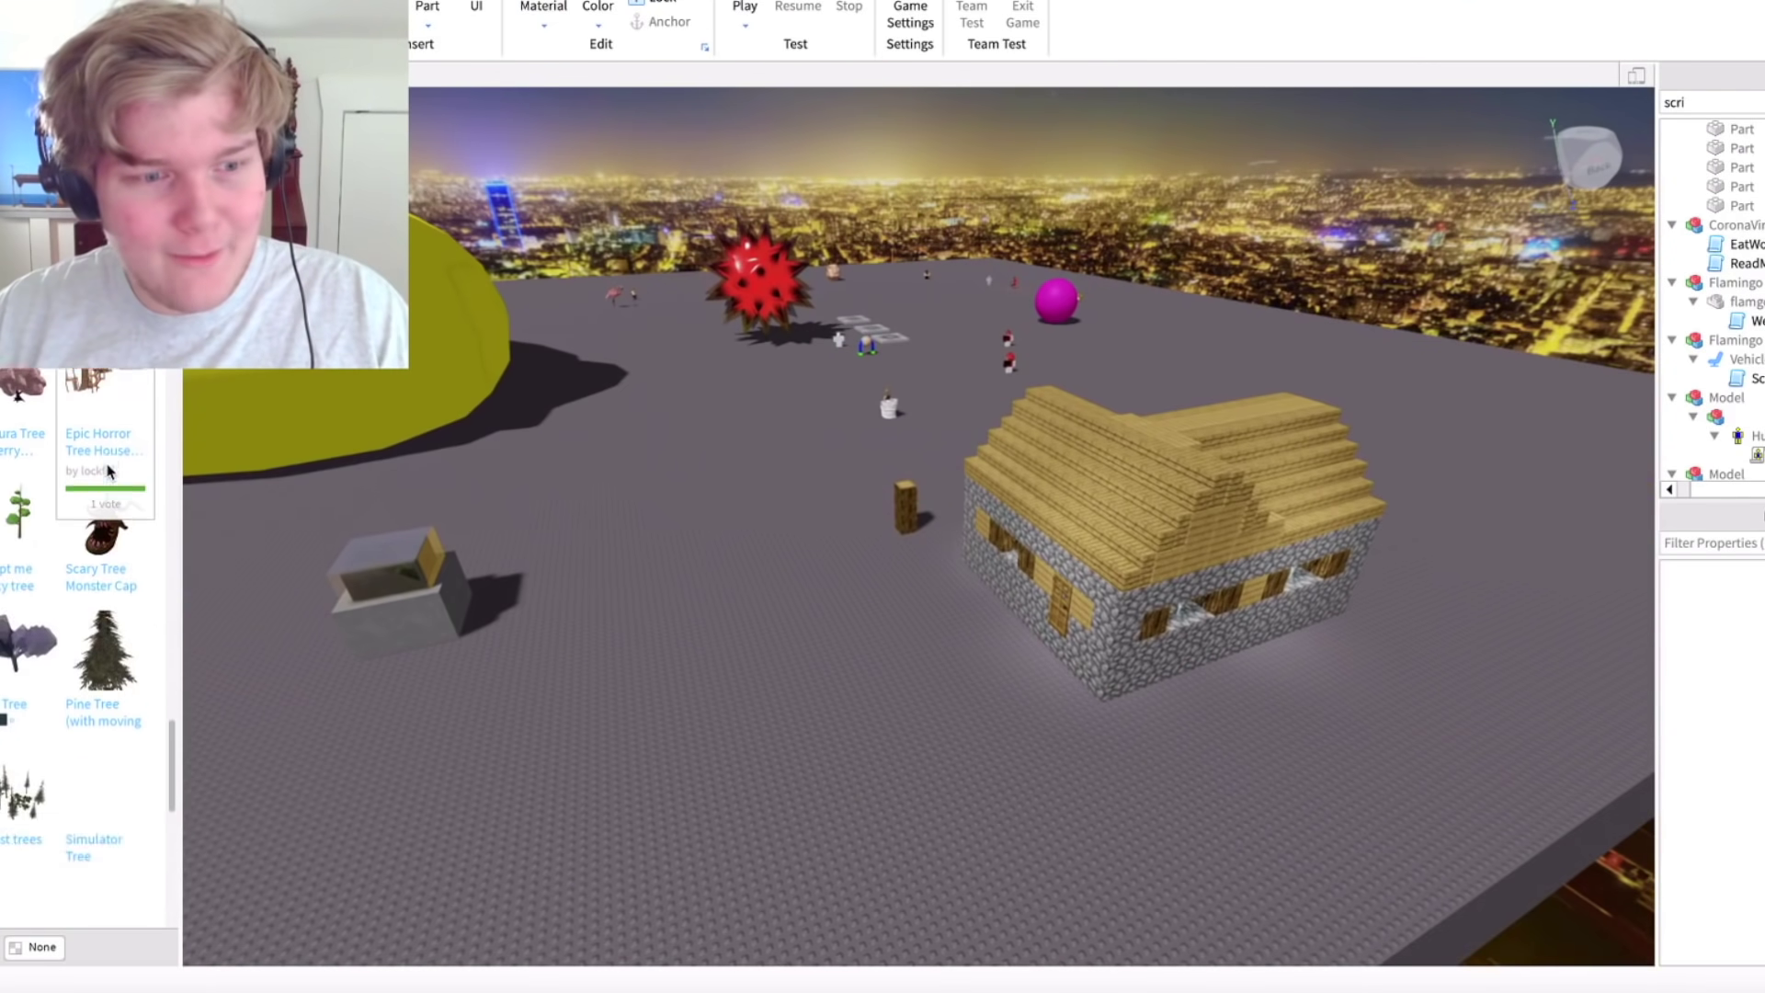
click(1112, 561)
key(a)
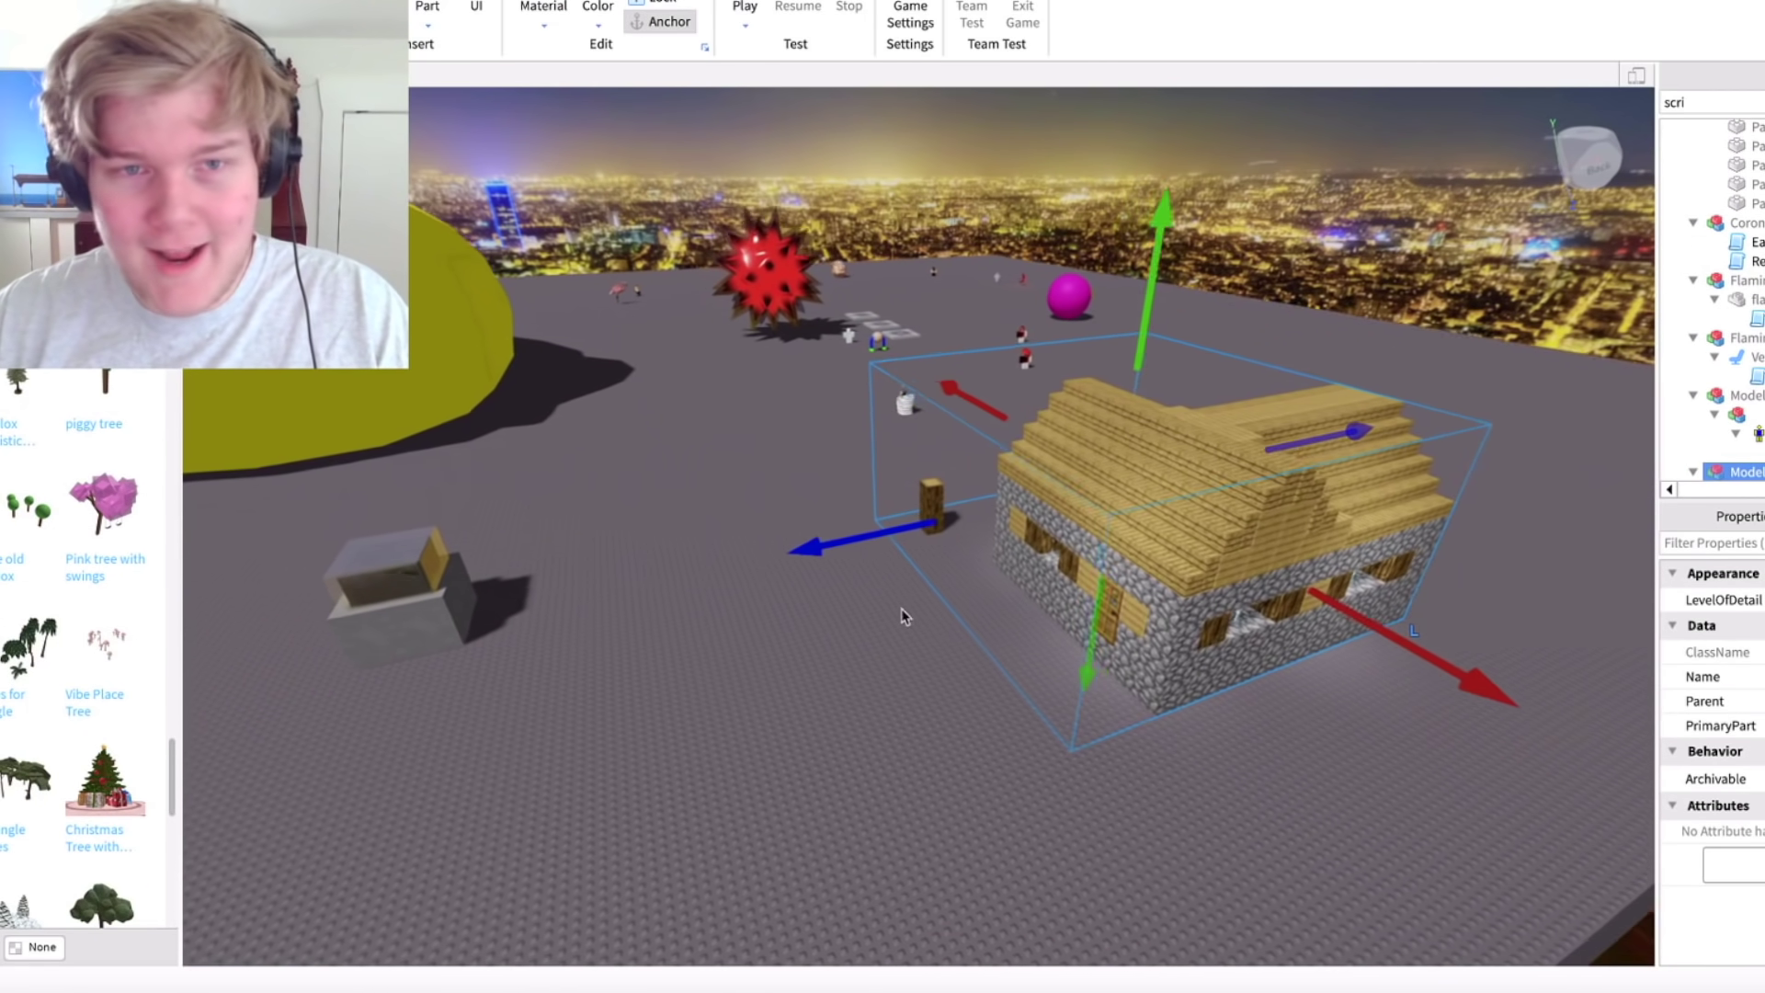
click(886, 612)
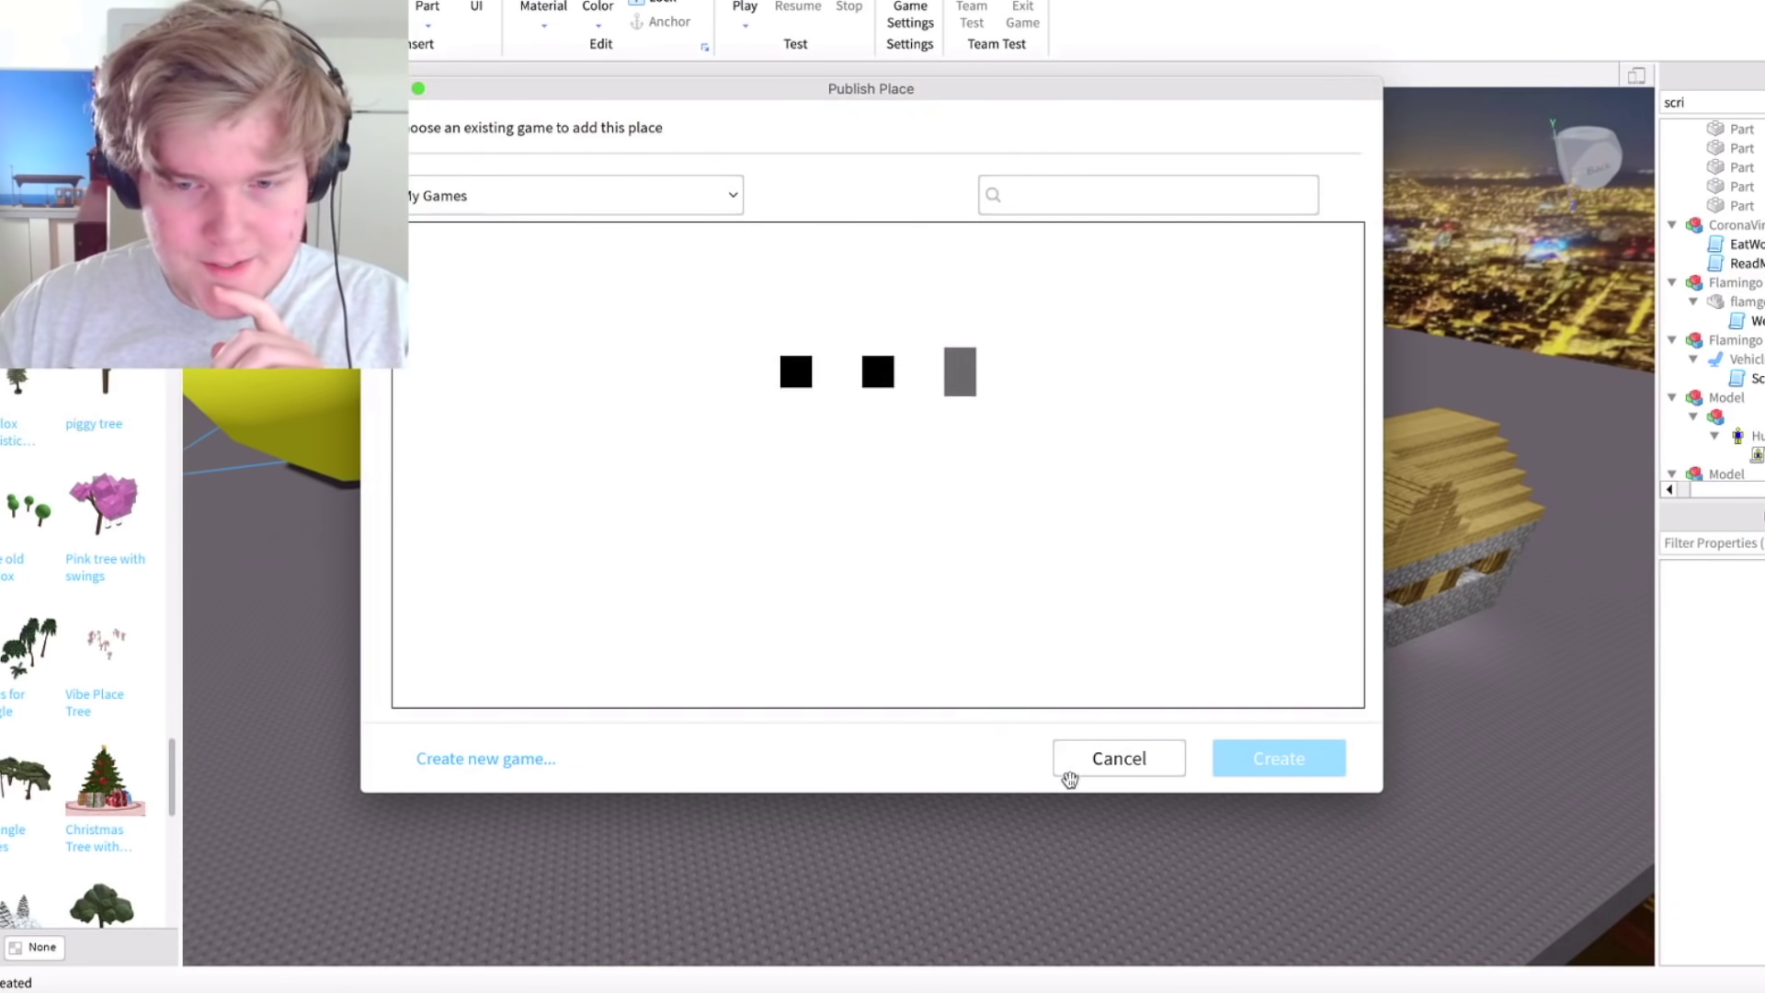
- Create a new game 'NO VIRUSES HERE NOPE' described 'VIRUS FREE GAME 100%' and close the confirmation
click(1060, 759)
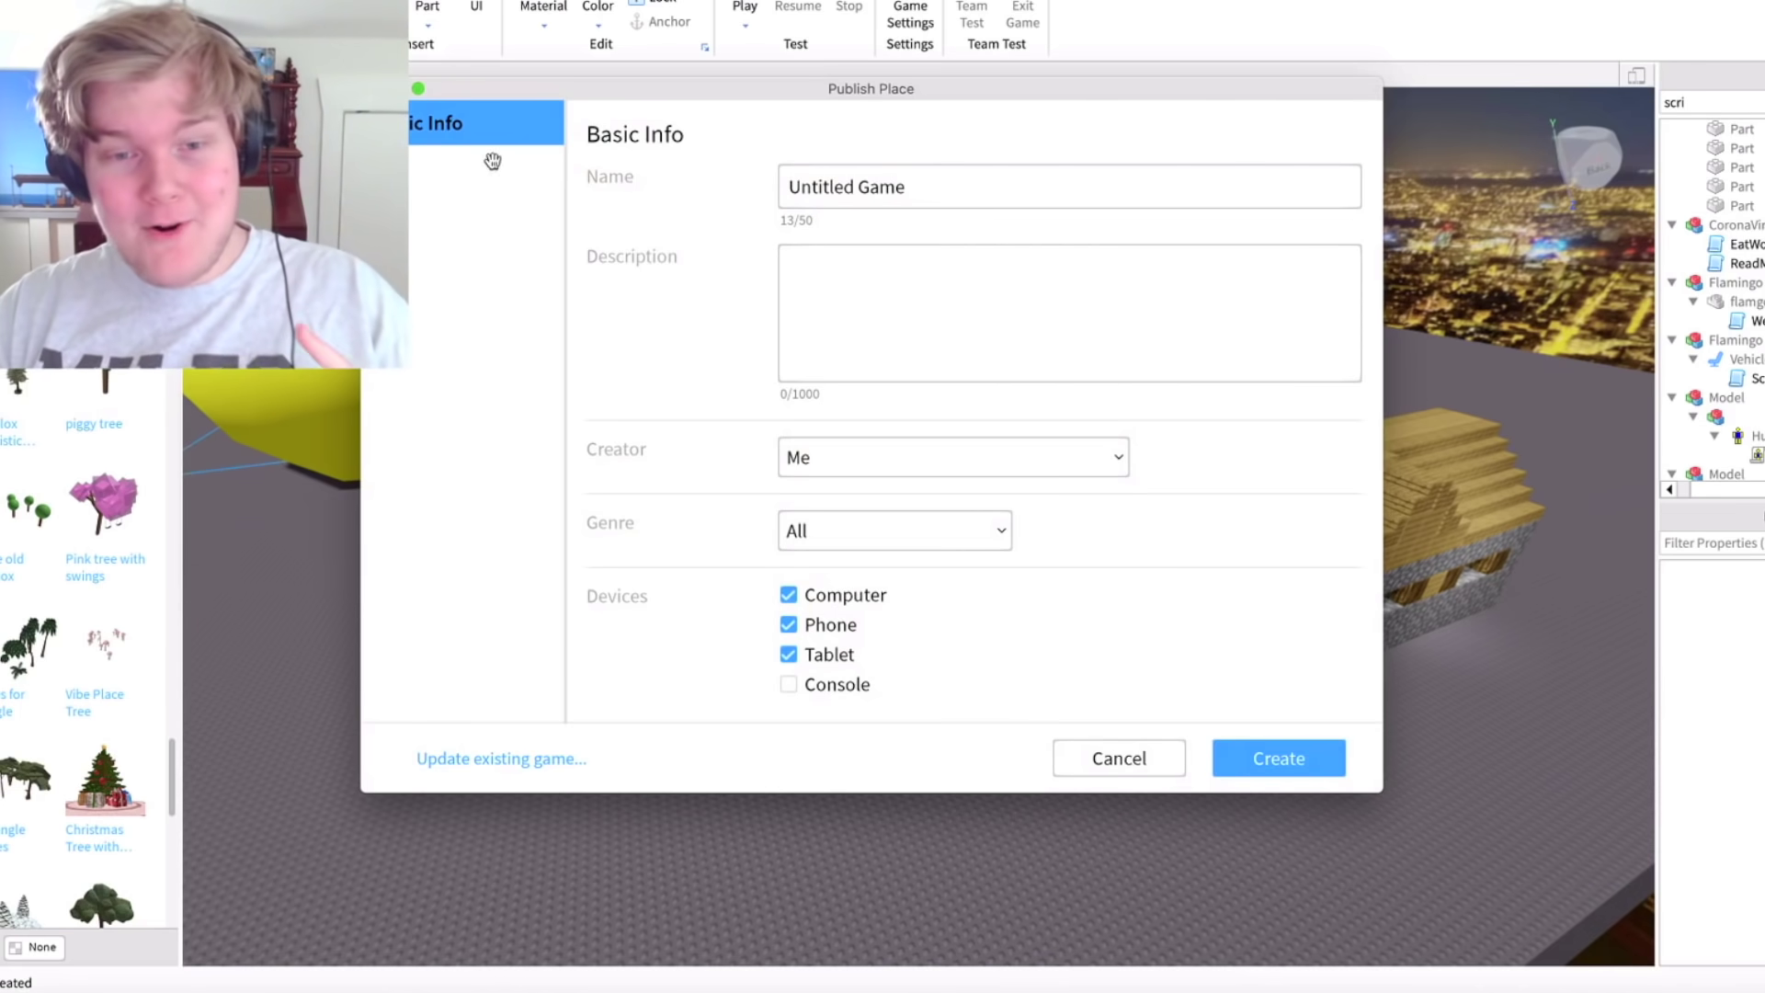
key(BackSpace)
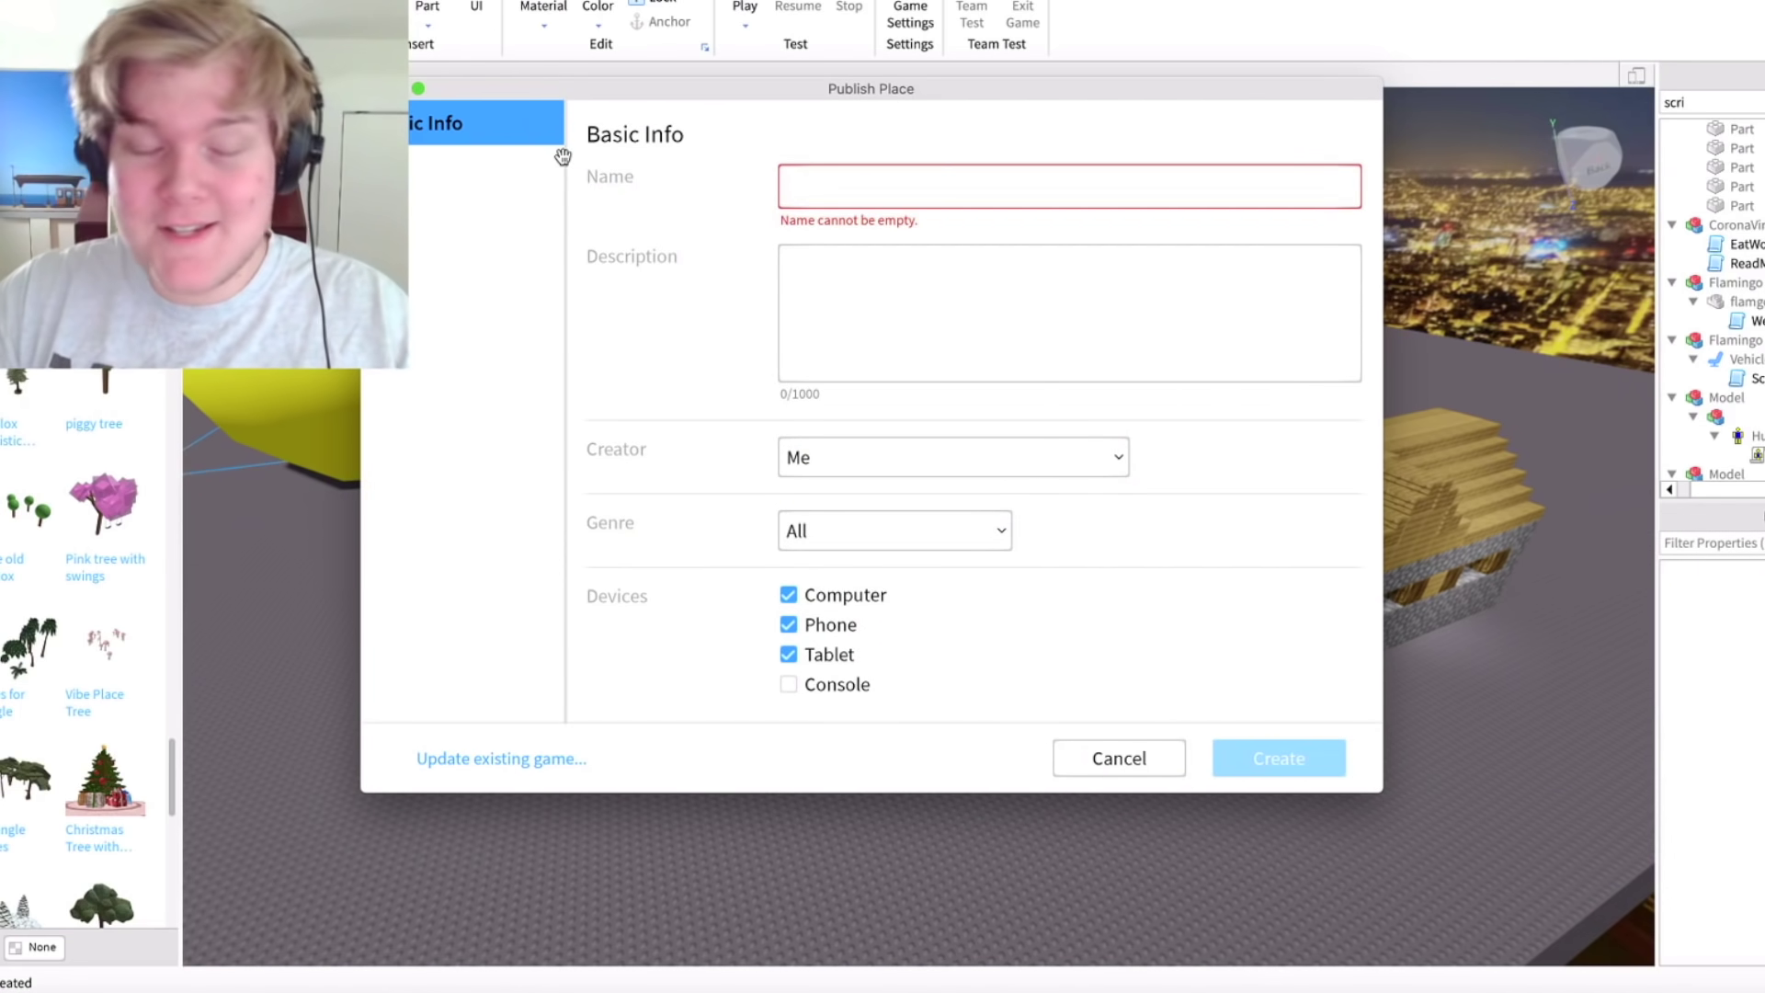
text(NO VI)
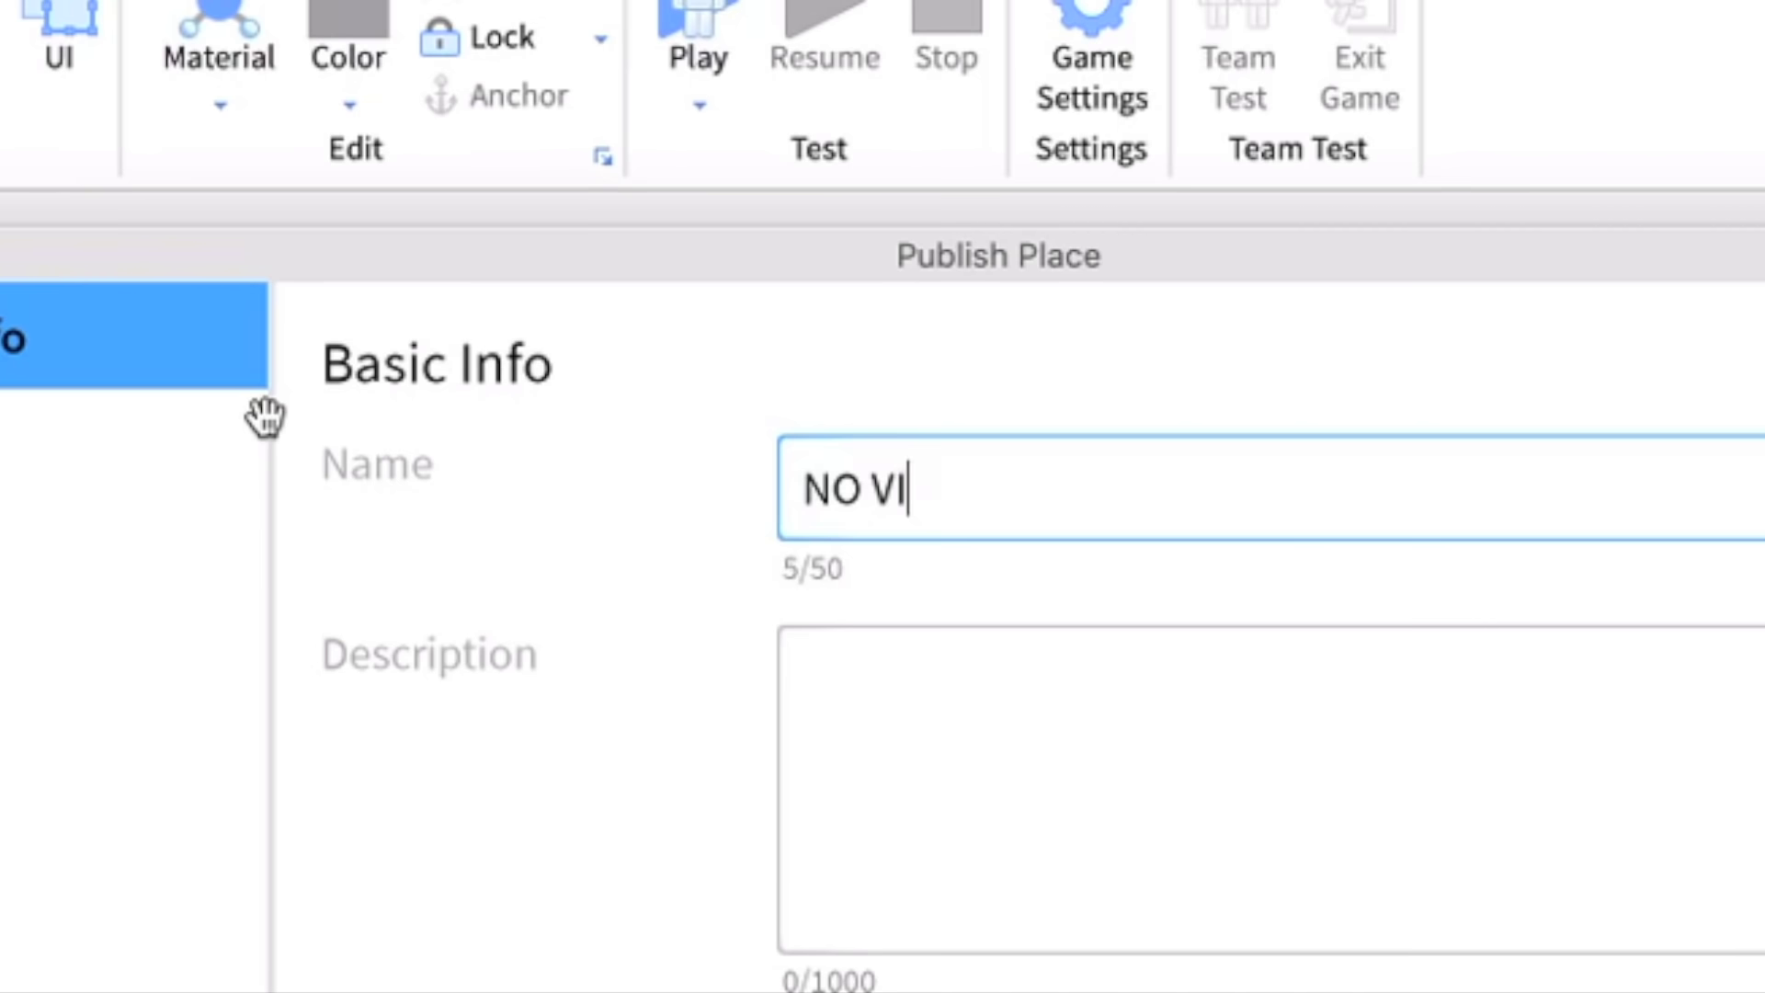
text(RUSES HERE NOPE)
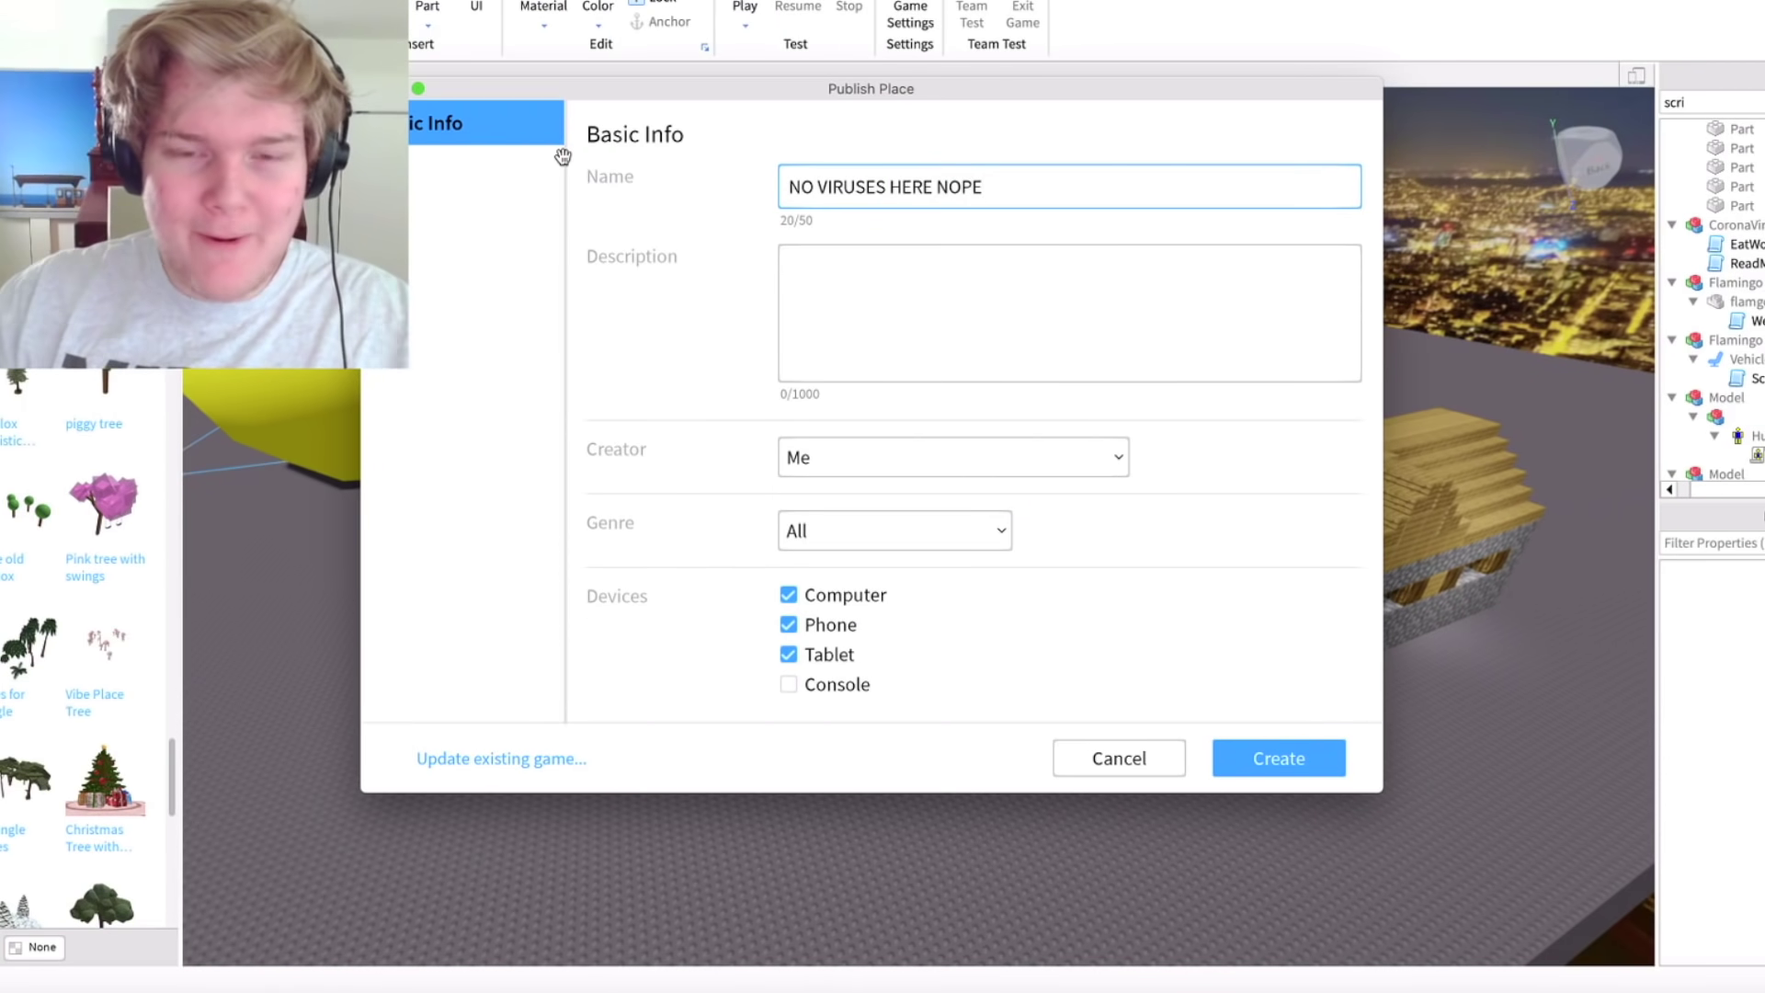
click(863, 281)
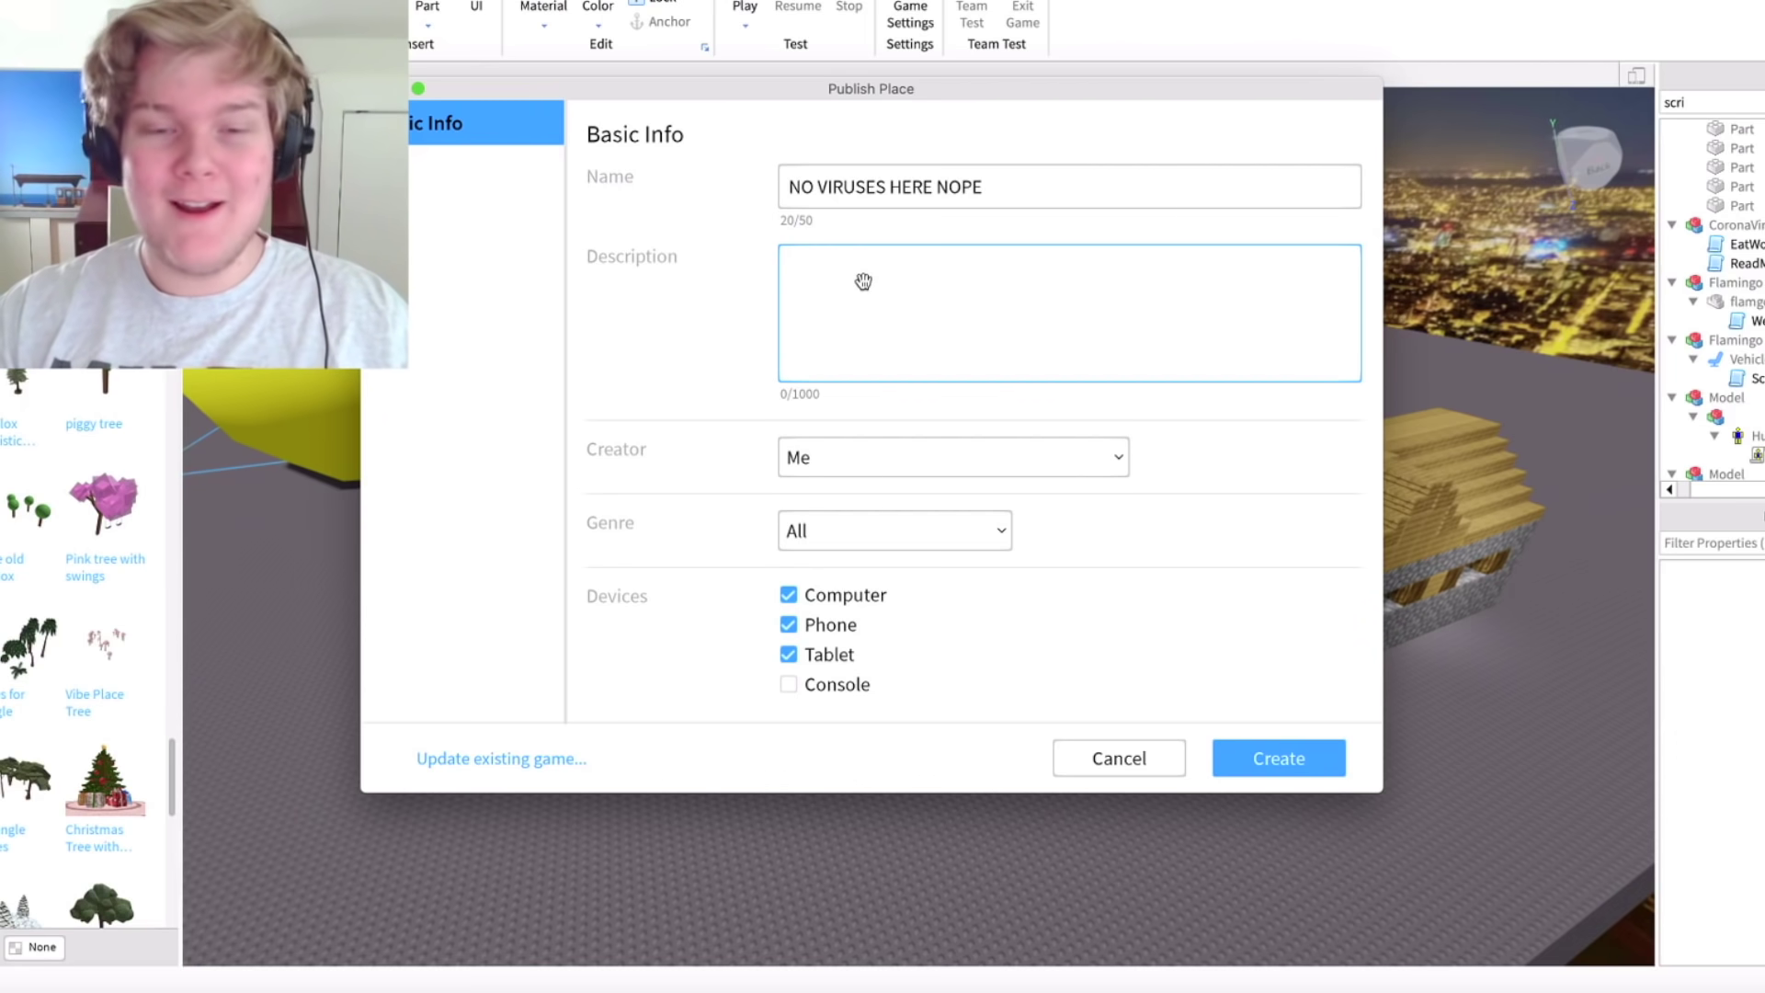
text(VIRUS FREE GAME)
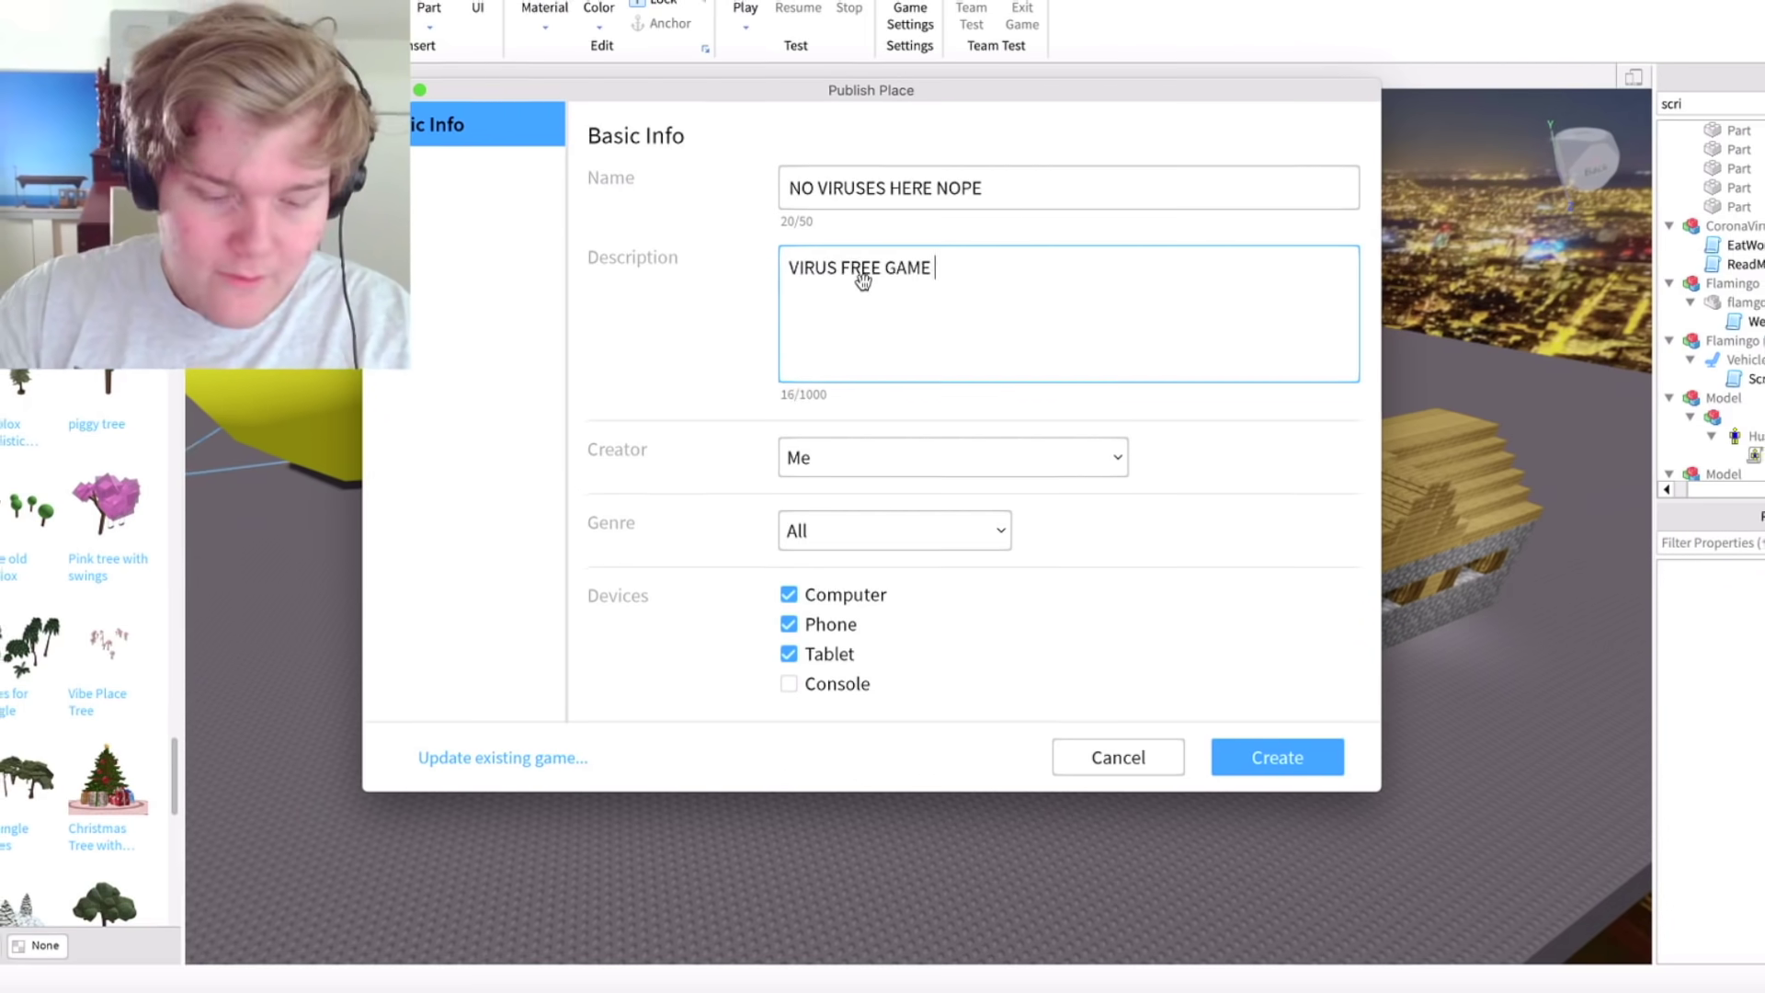
text( 100)
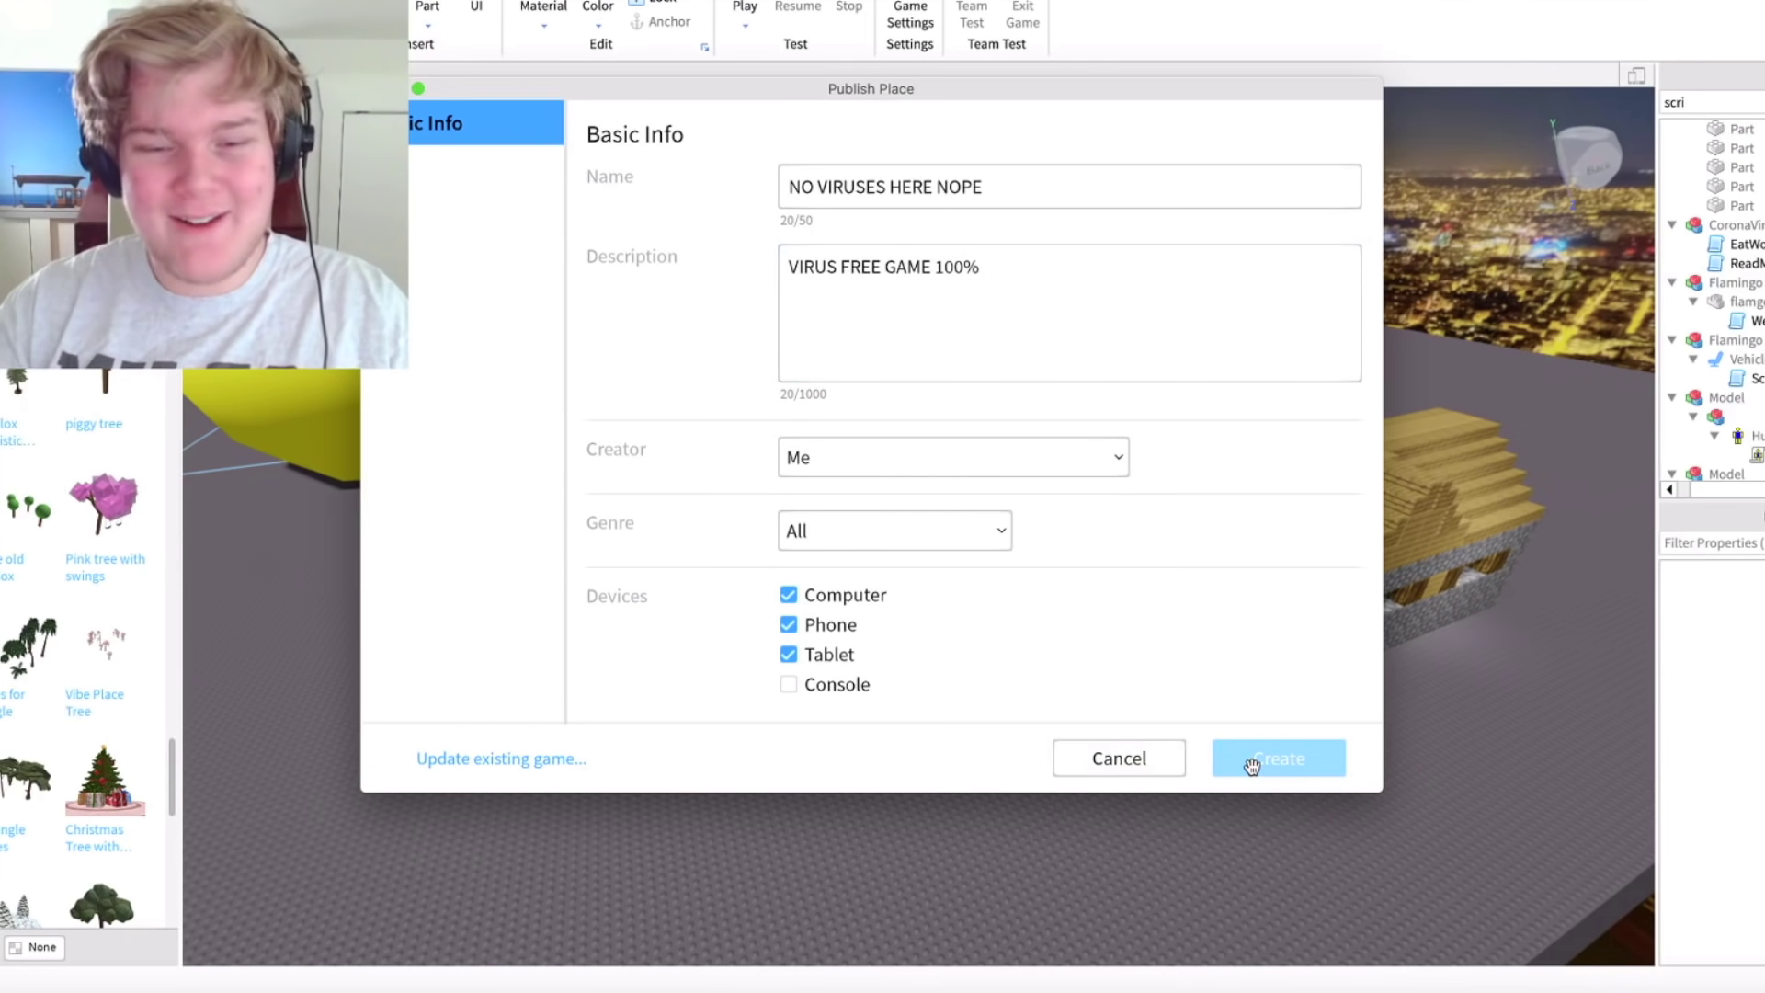
click(1252, 765)
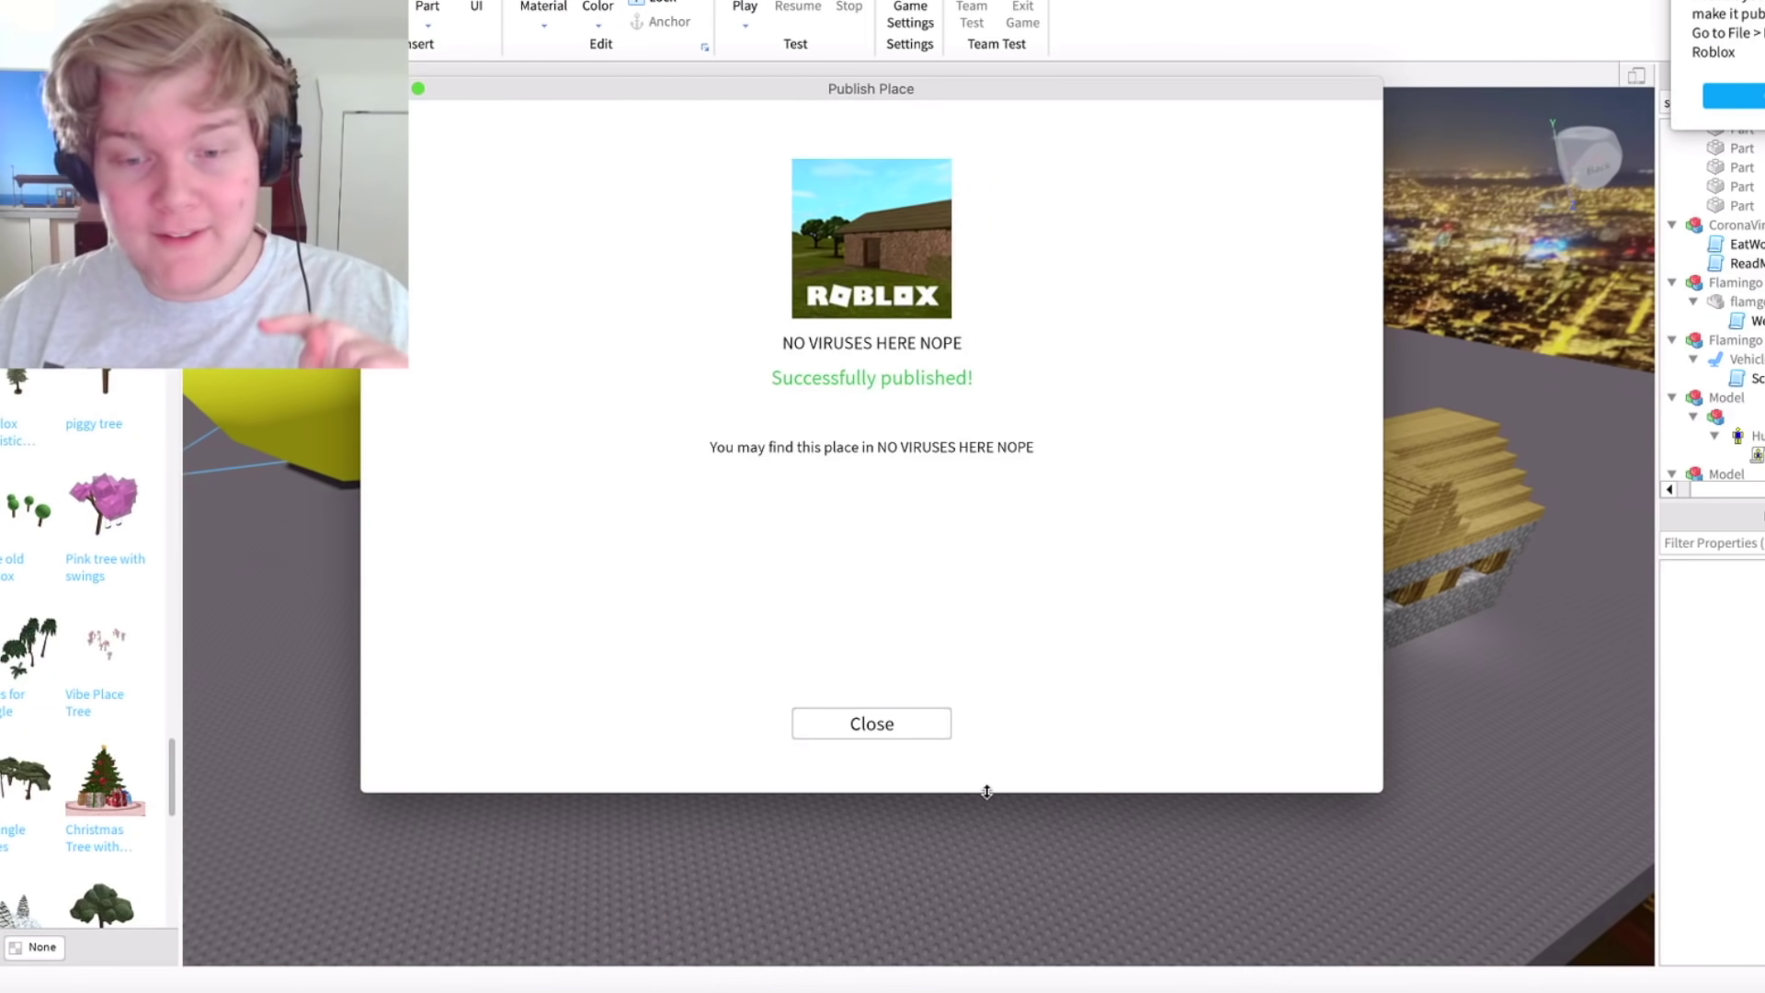
click(919, 731)
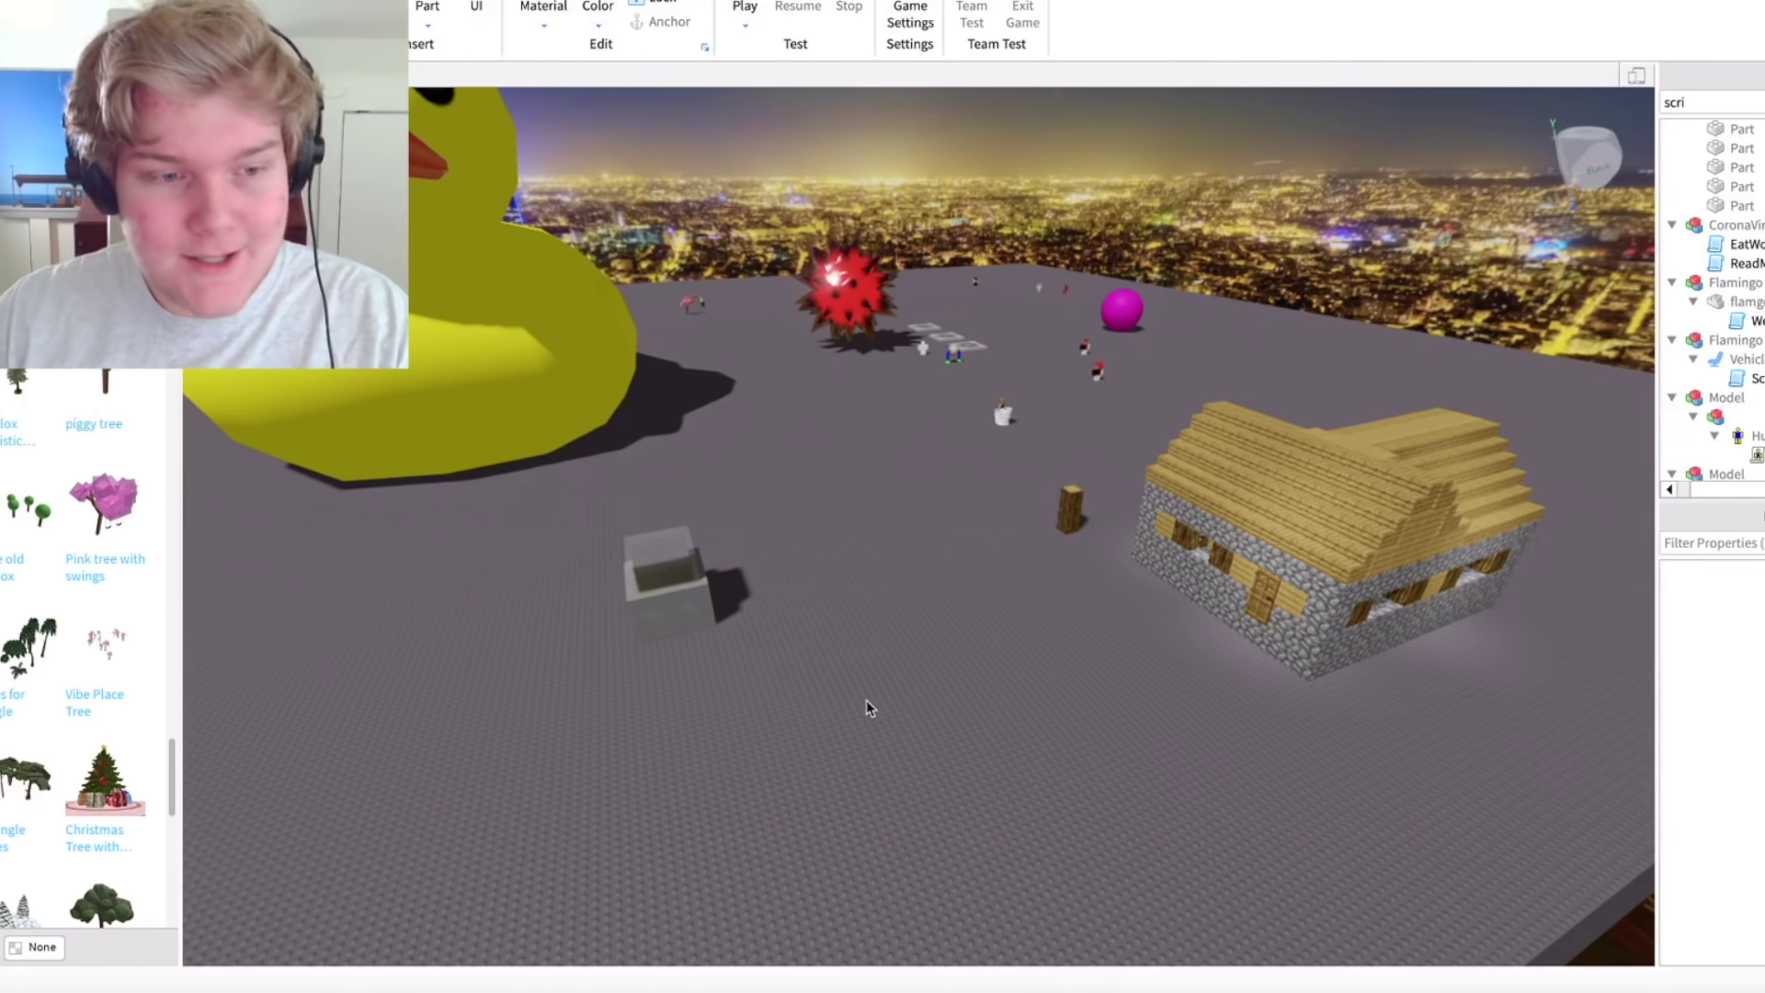
- Zoom the viewport in and out to look over the finished baseplate
scroll(889, 708, down, 3)
scroll(890, 704, up, 2)
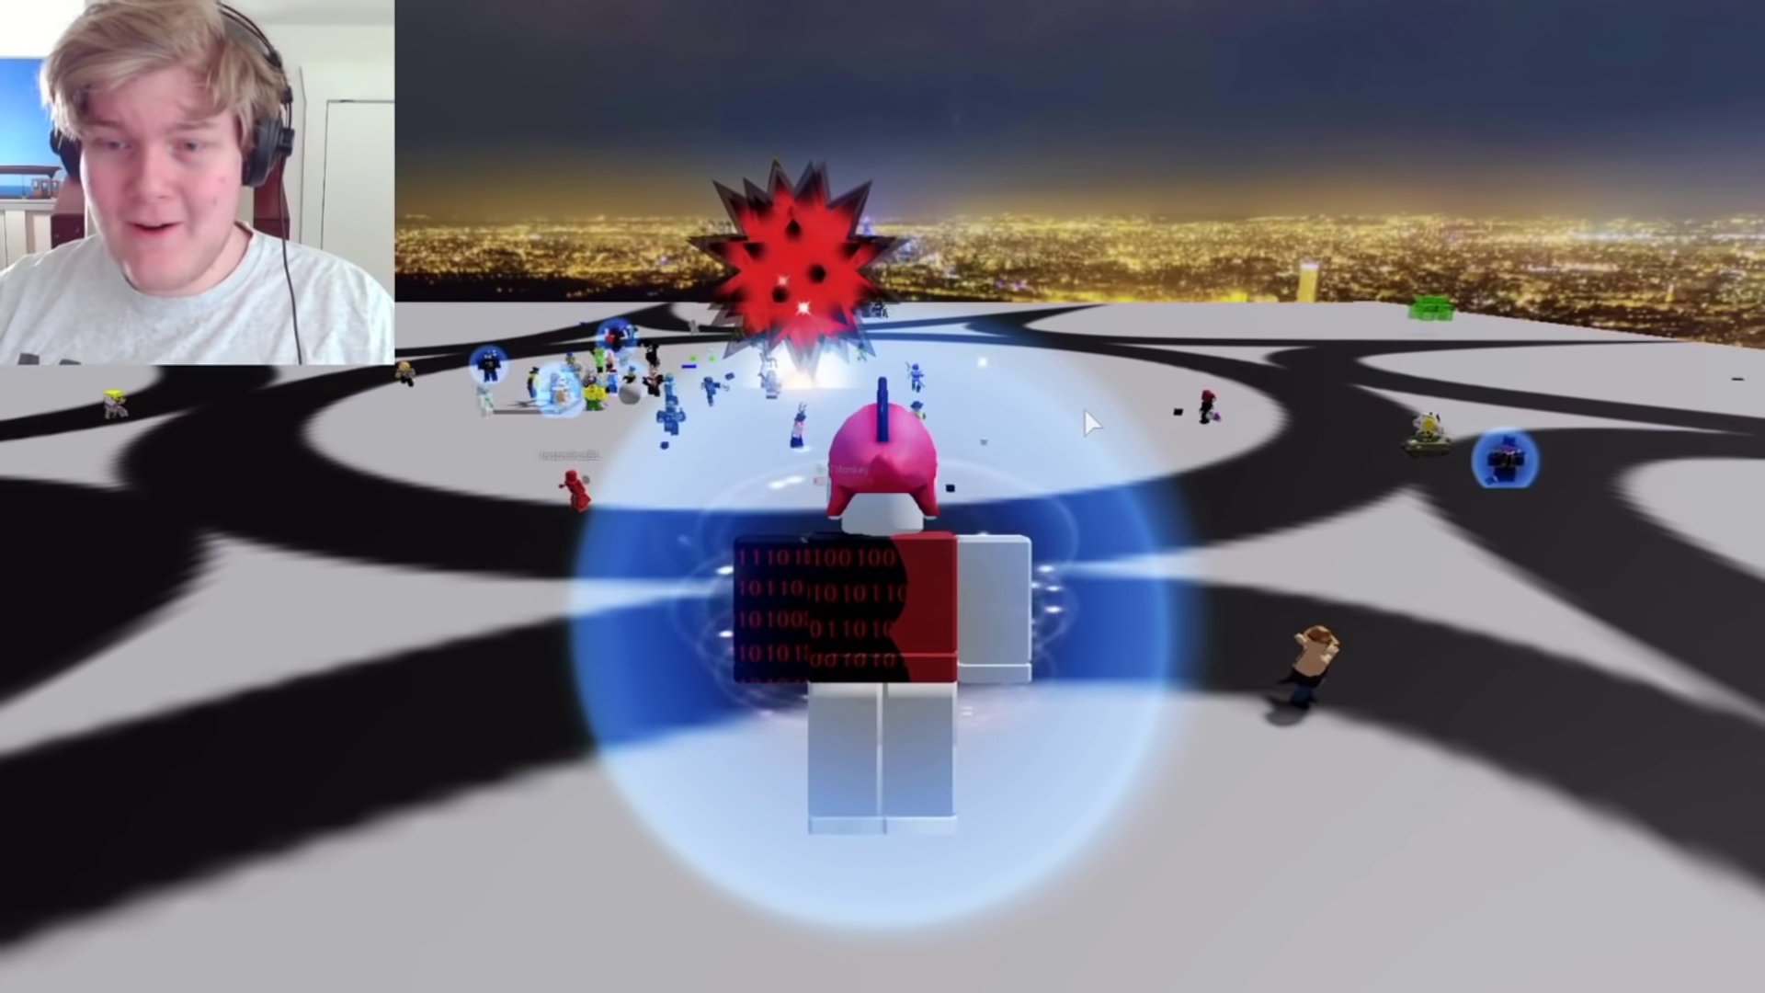
mouse_move(1084, 407)
right_down()
mouse_move(1136, 390)
mouse_move(1114, 475)
mouse_move(1001, 504)
mouse_move(1094, 520)
mouse_move(1081, 511)
mouse_move(1114, 467)
mouse_move(1072, 441)
right_up()
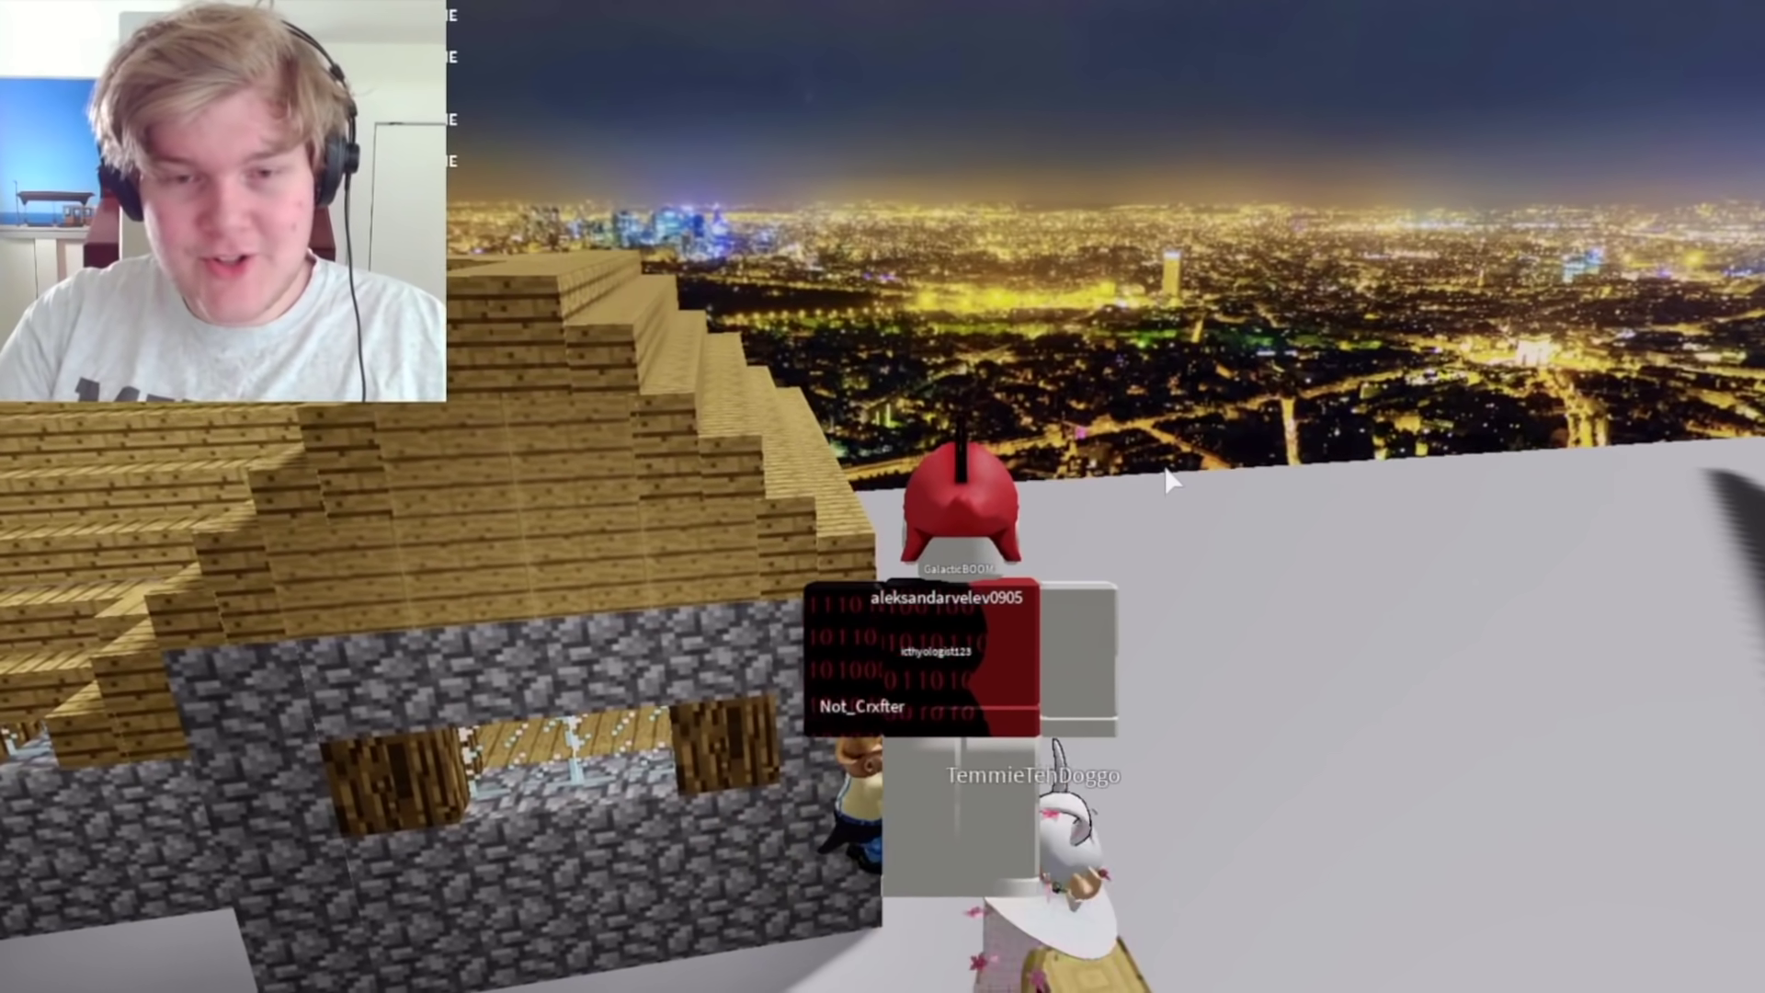
right_drag(1167, 464, 1287, 509)
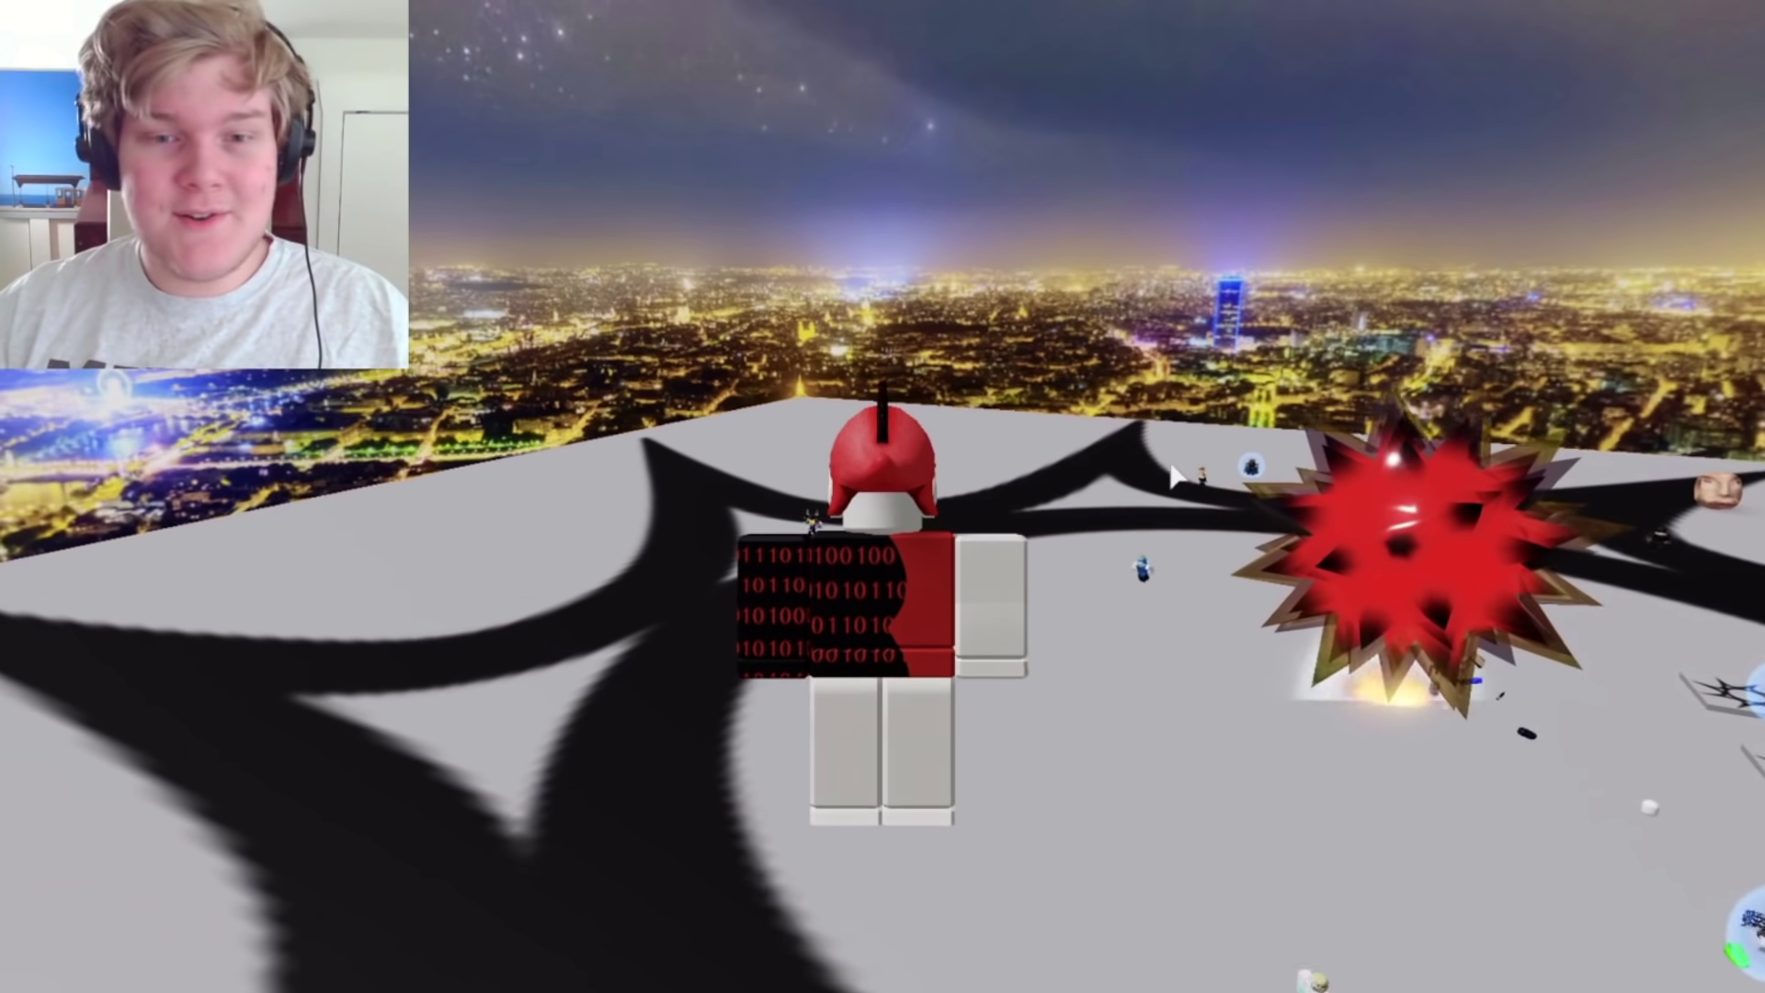
right_drag(1169, 461, 1043, 423)
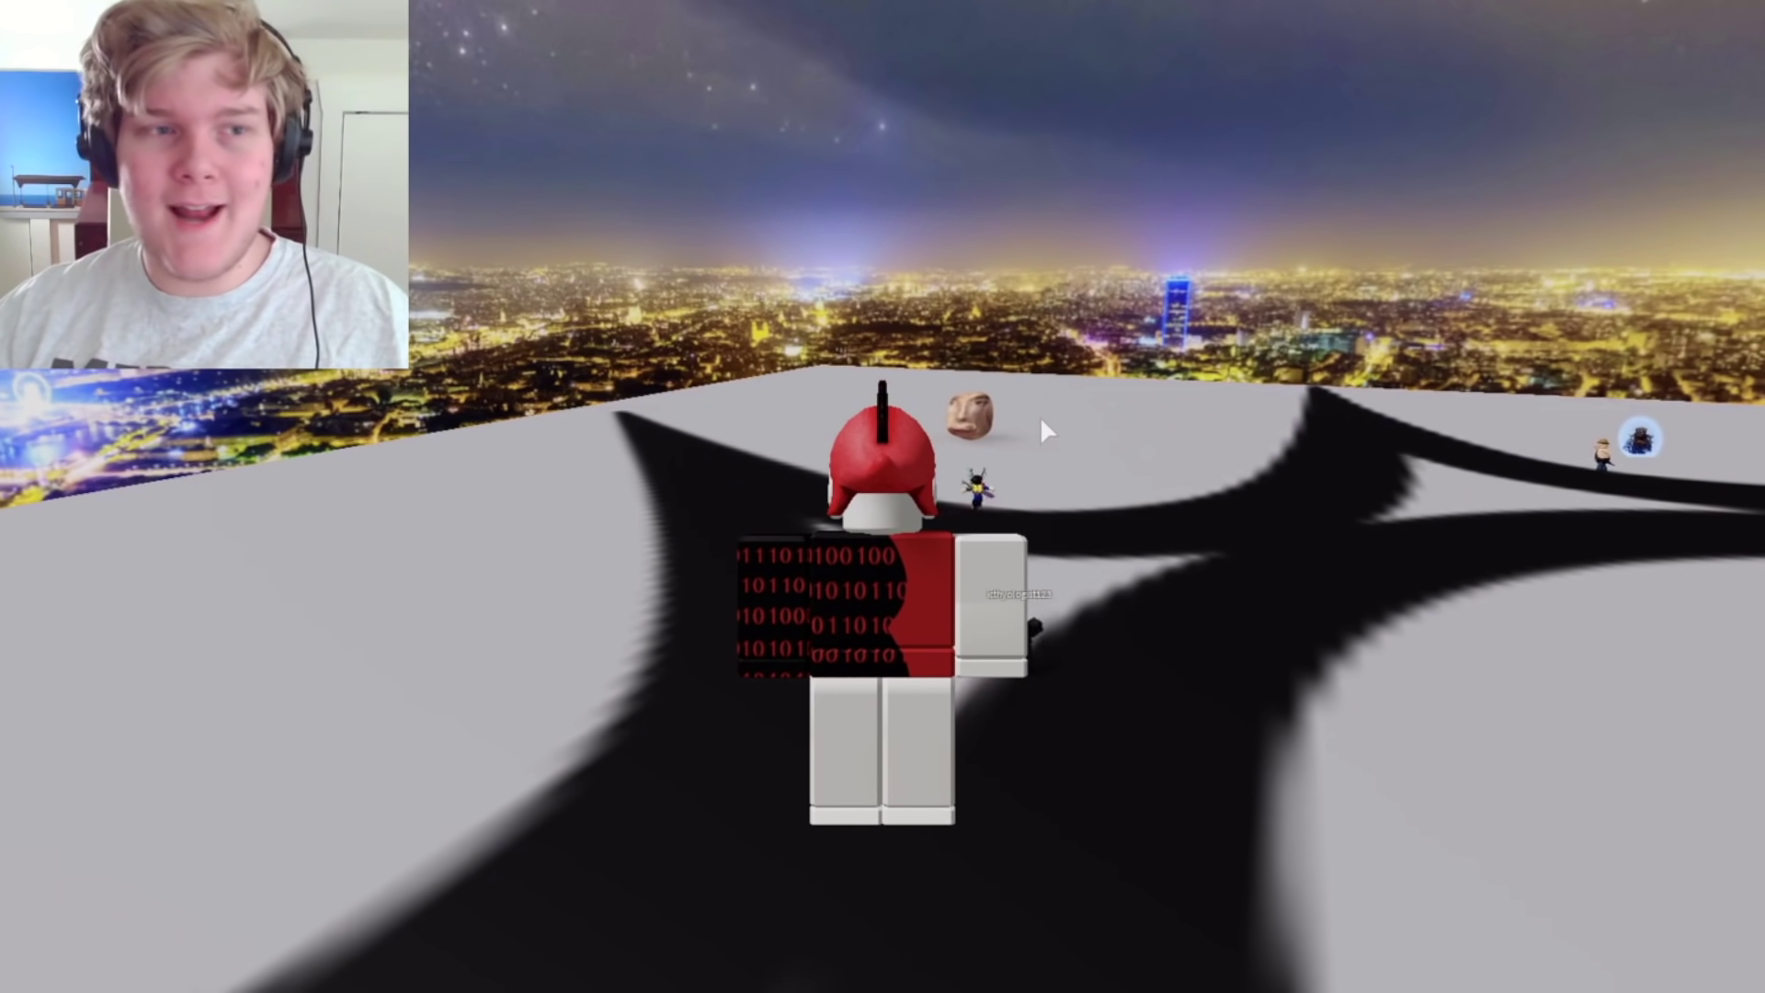
- Orbit the camera around the red explosion, then swing it toward the city
mouse_move(1039, 416)
right_down()
mouse_move(1083, 416)
mouse_move(956, 466)
right_up()
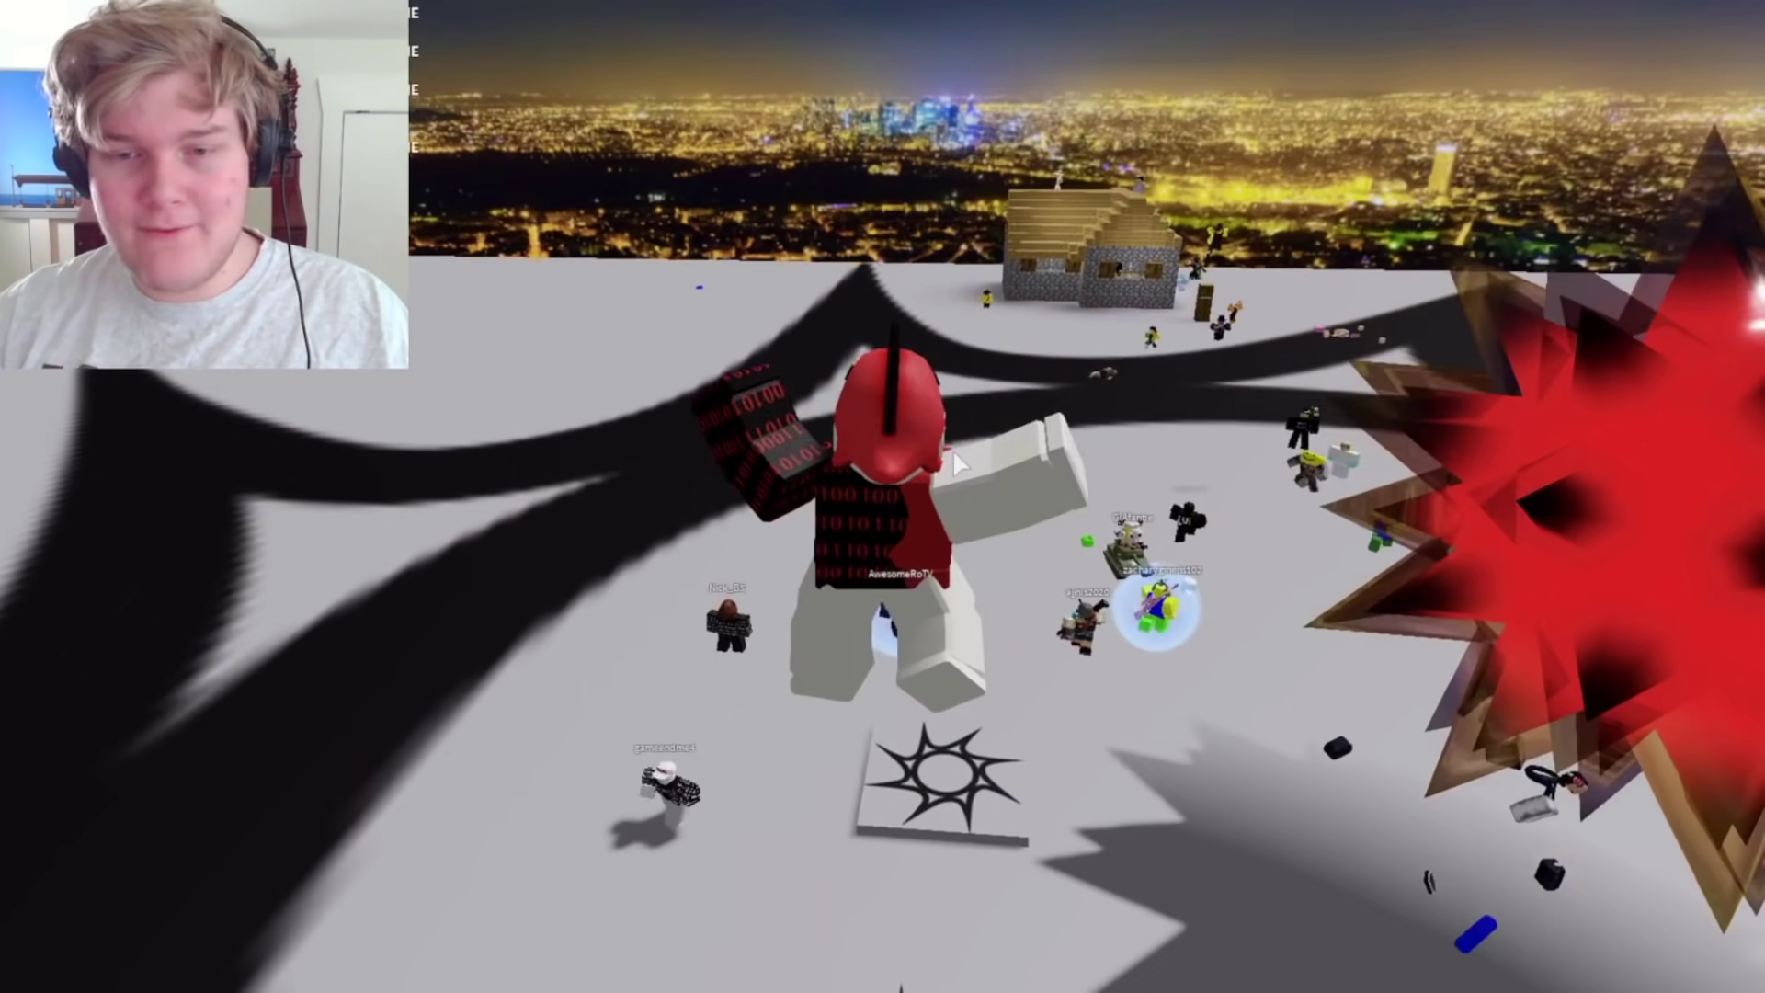
right_drag(952, 463, 952, 463)
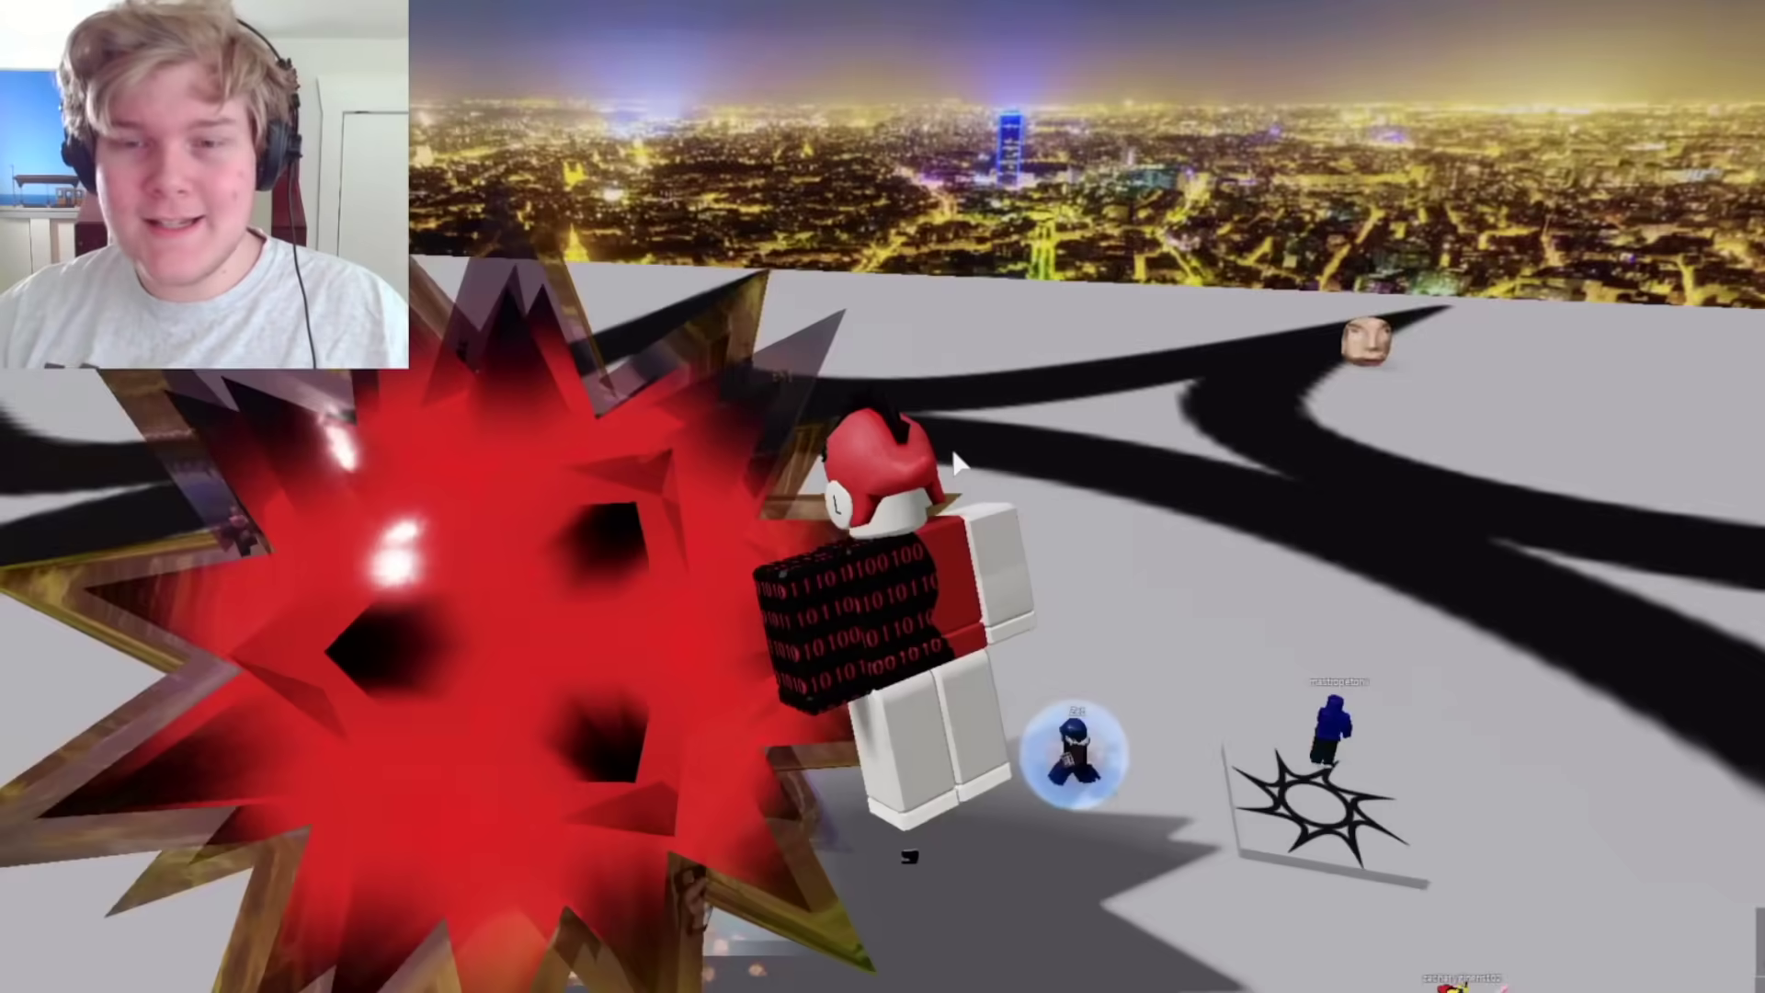
right_drag(956, 464, 947, 451)
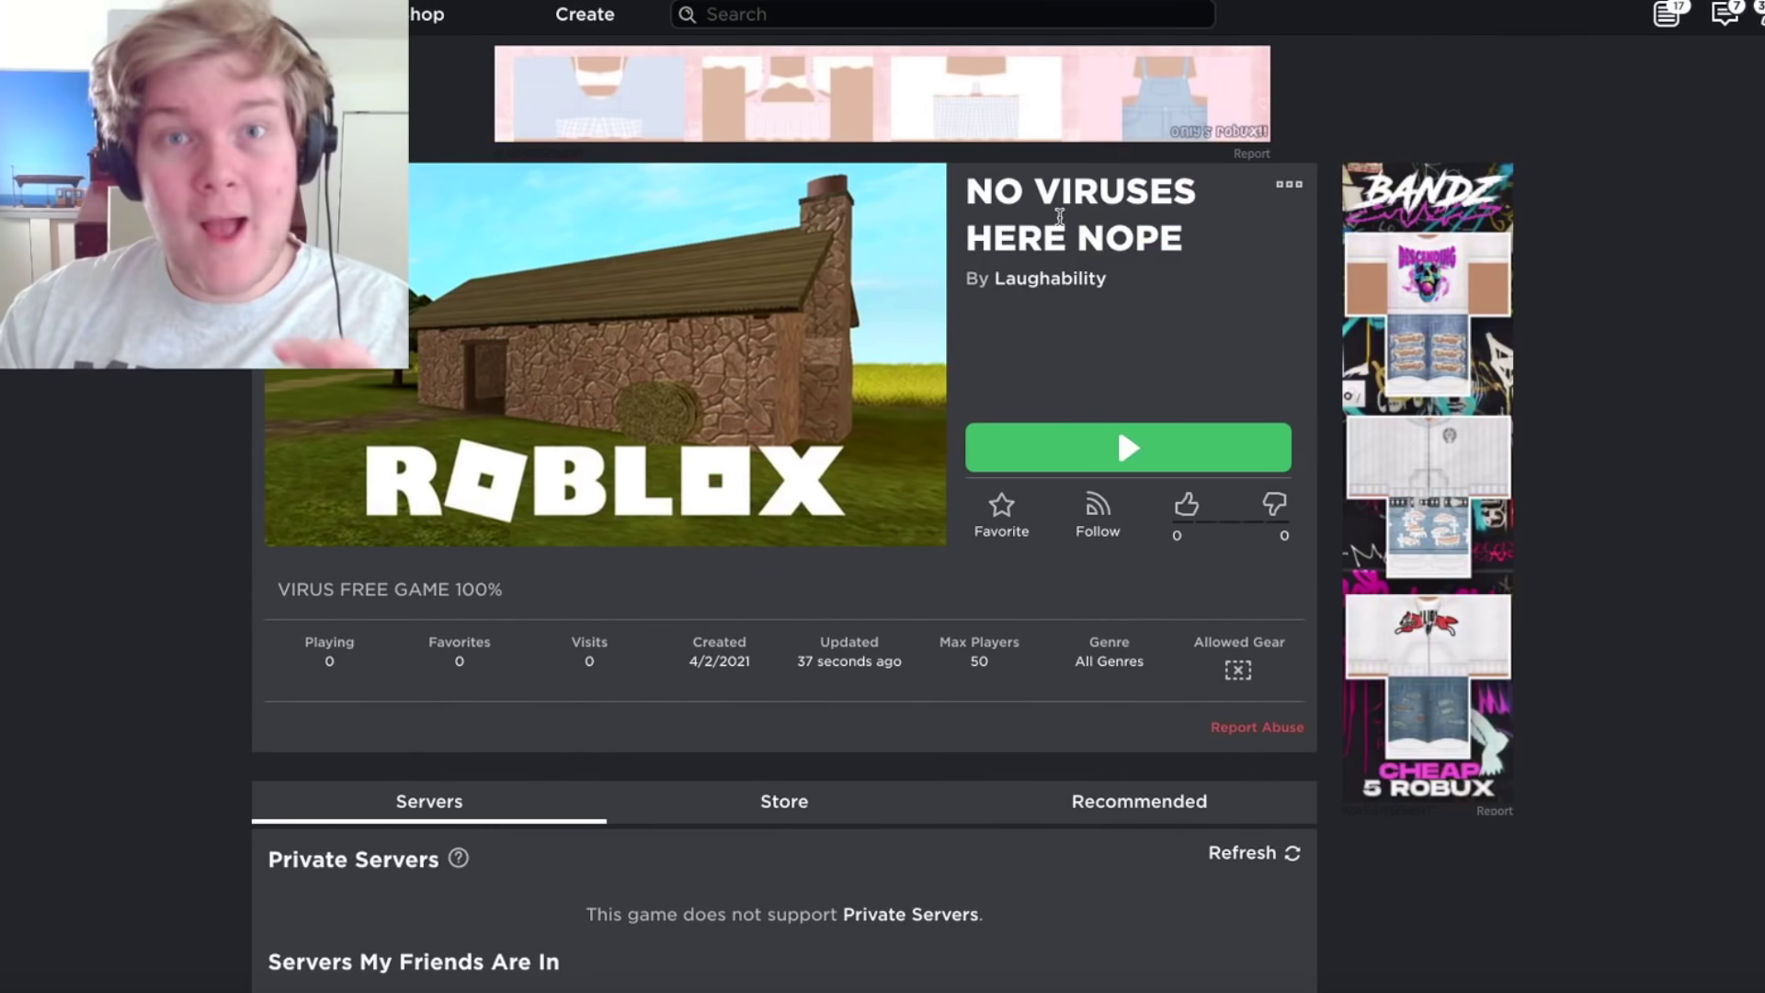
- Open the place's configuration and browse its permissions, version history and parent game
click(1289, 183)
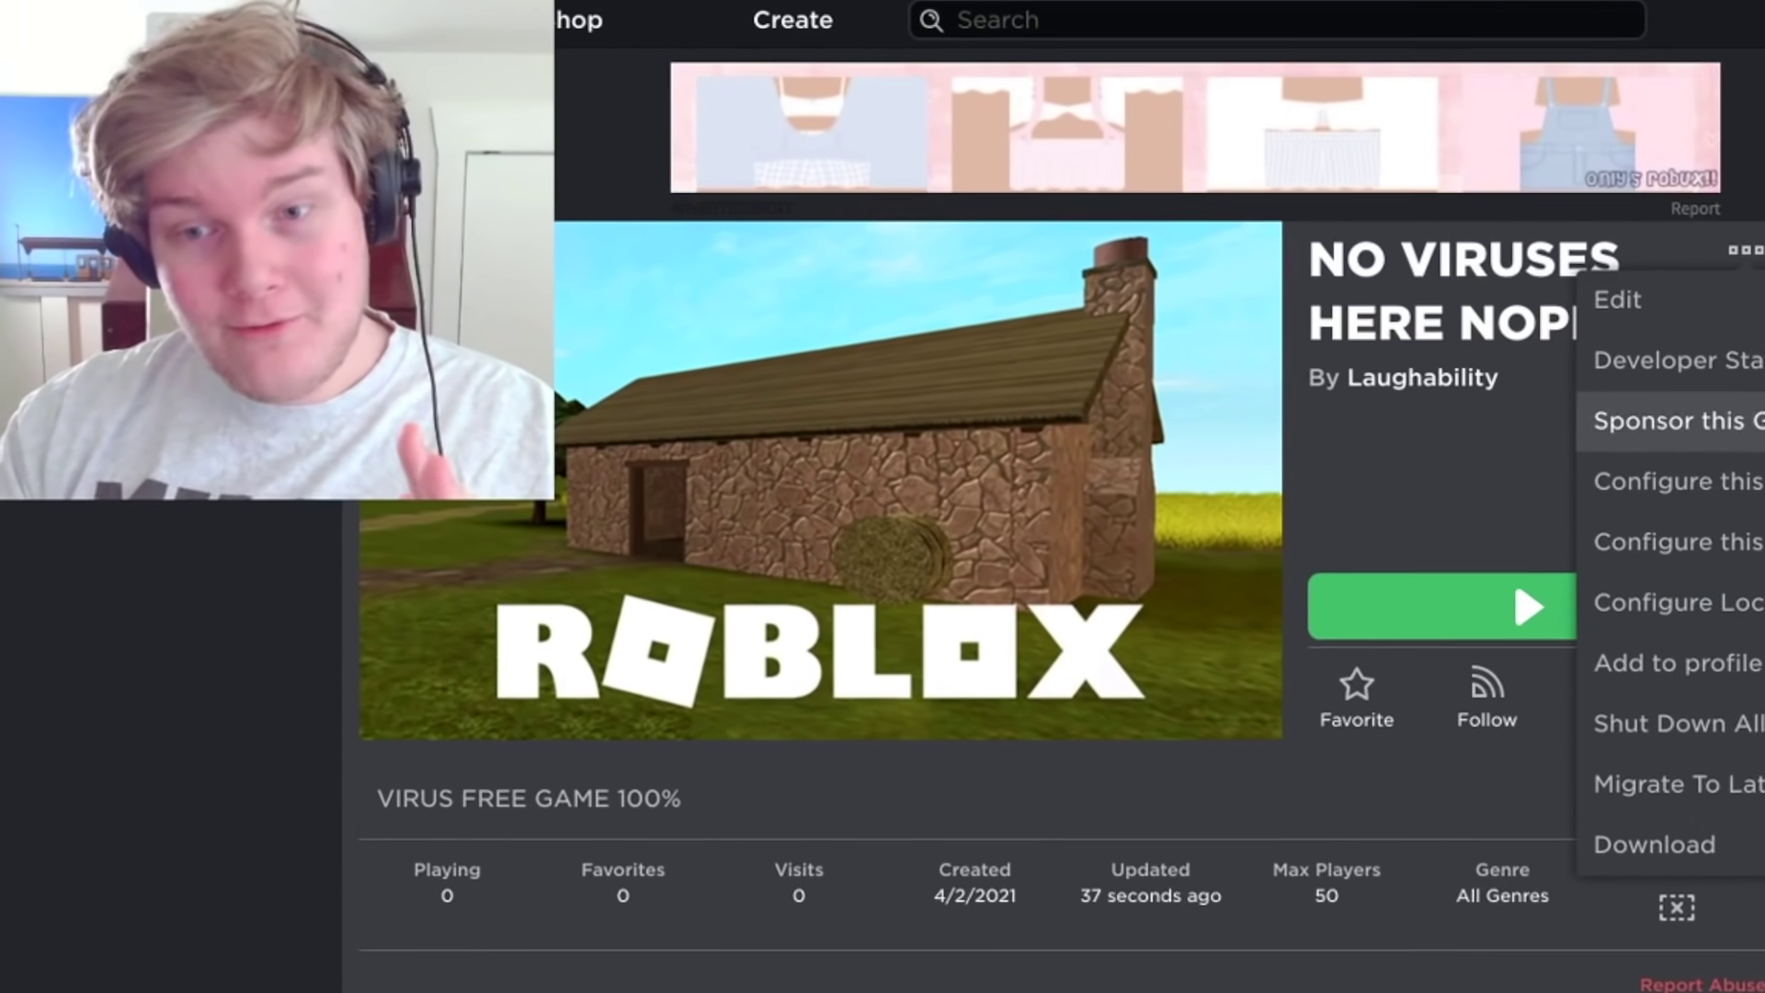
click(1371, 385)
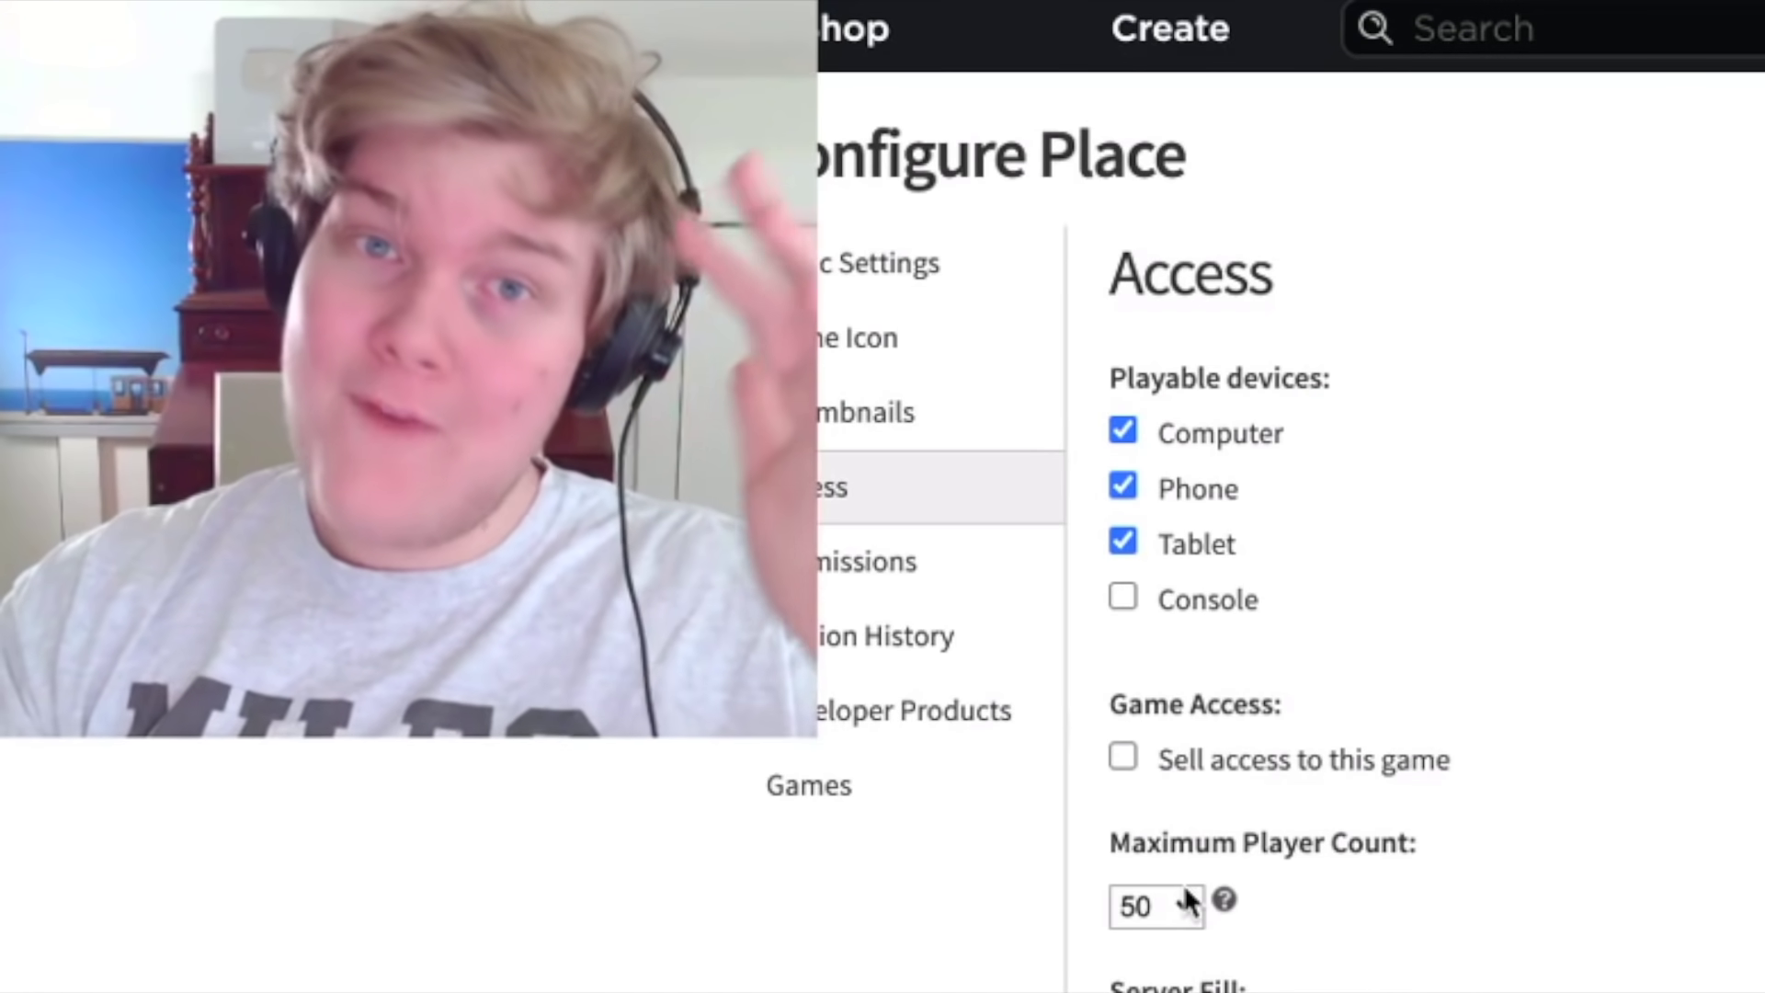
click(441, 280)
click(446, 317)
click(434, 359)
click(419, 405)
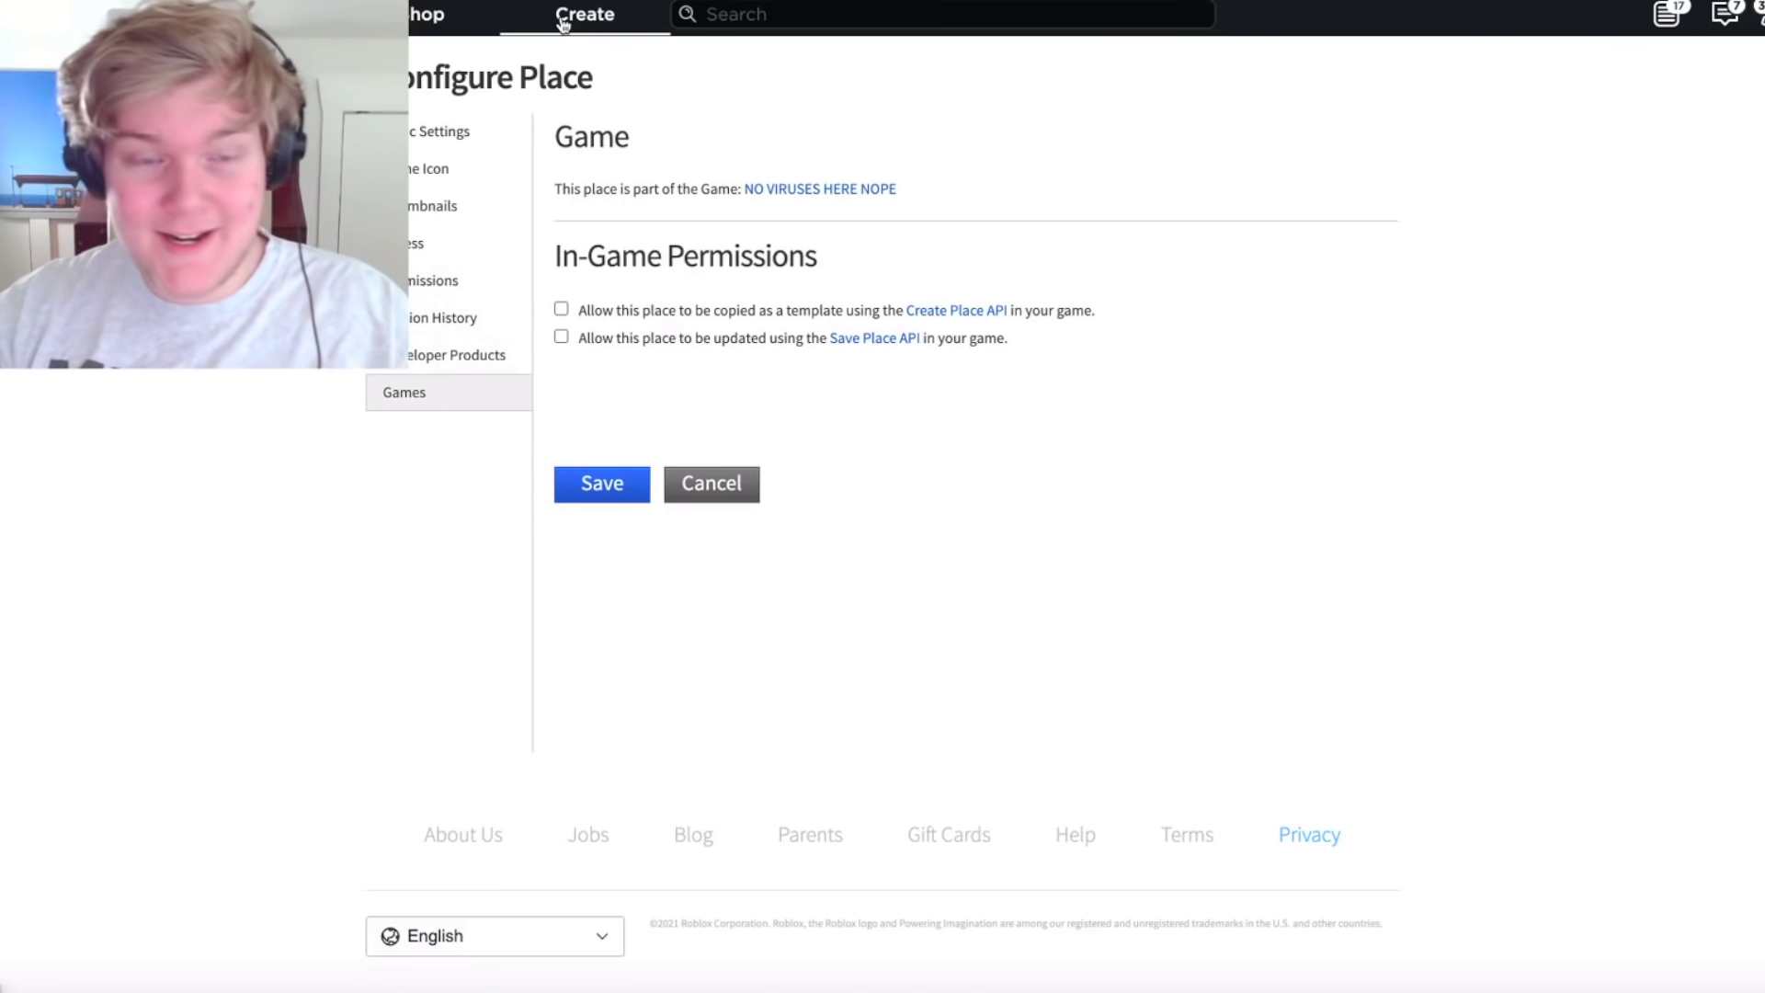
- Set the NO VIRUSES HERE NOPE game to Private in its settings and save
click(606, 33)
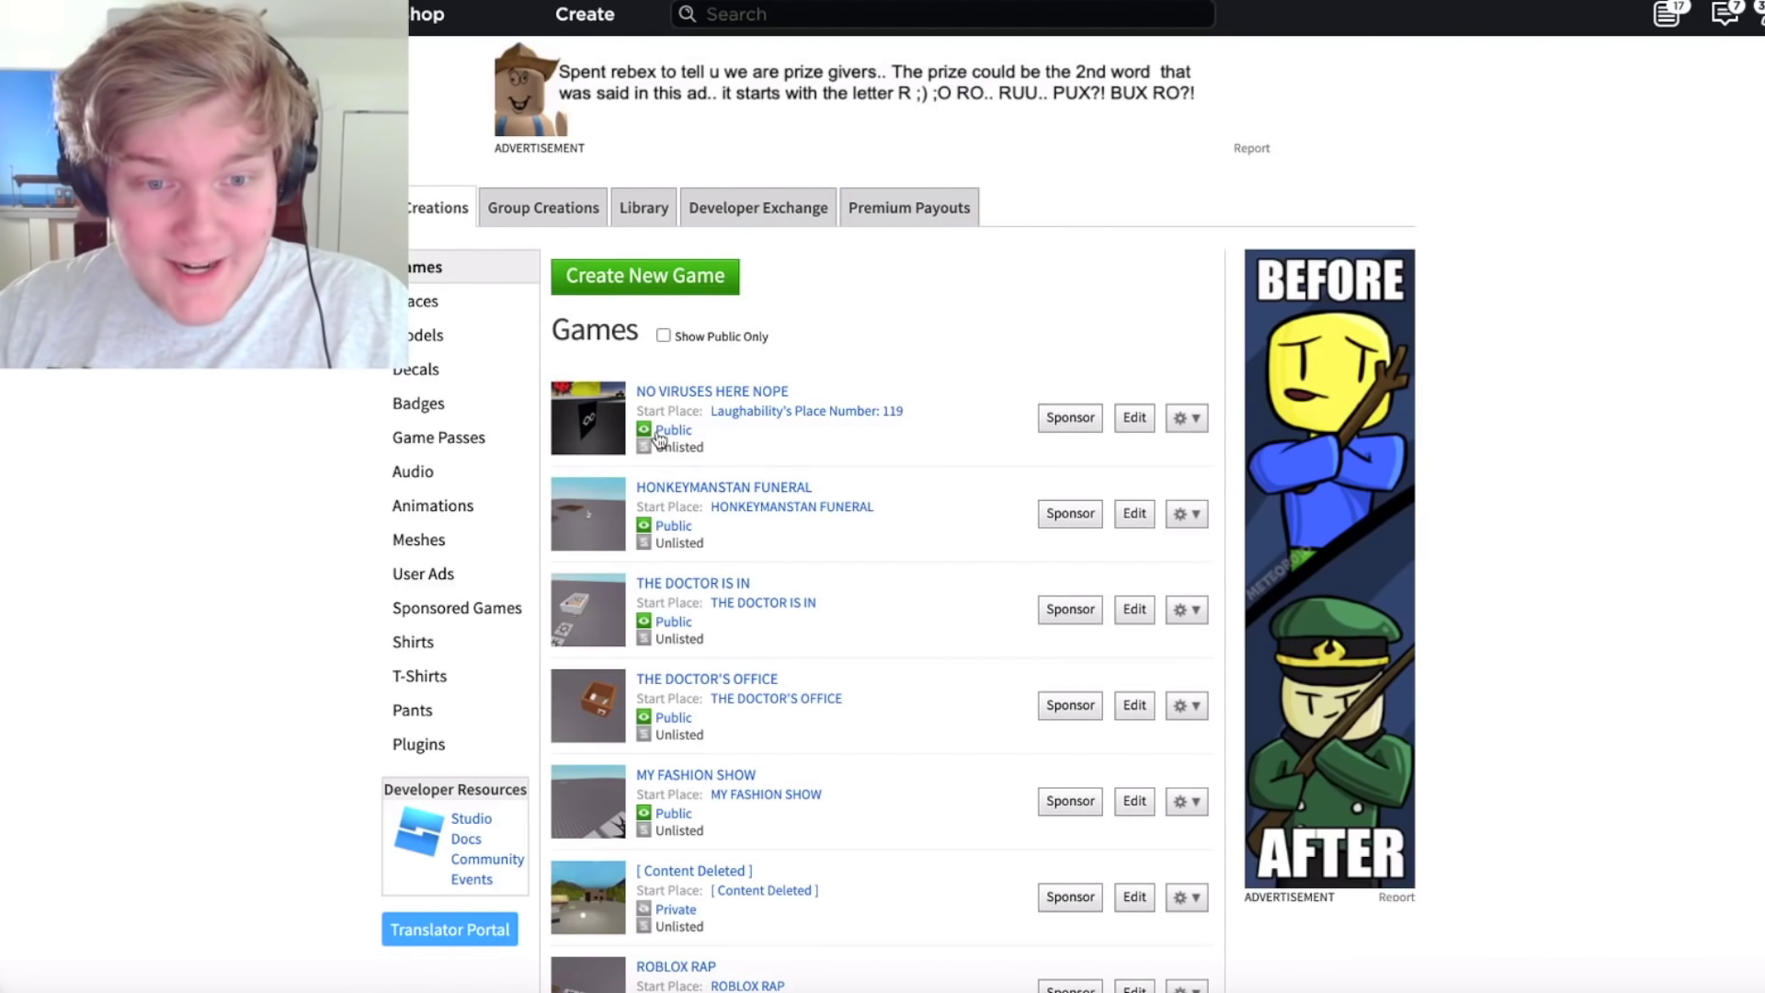
click(699, 392)
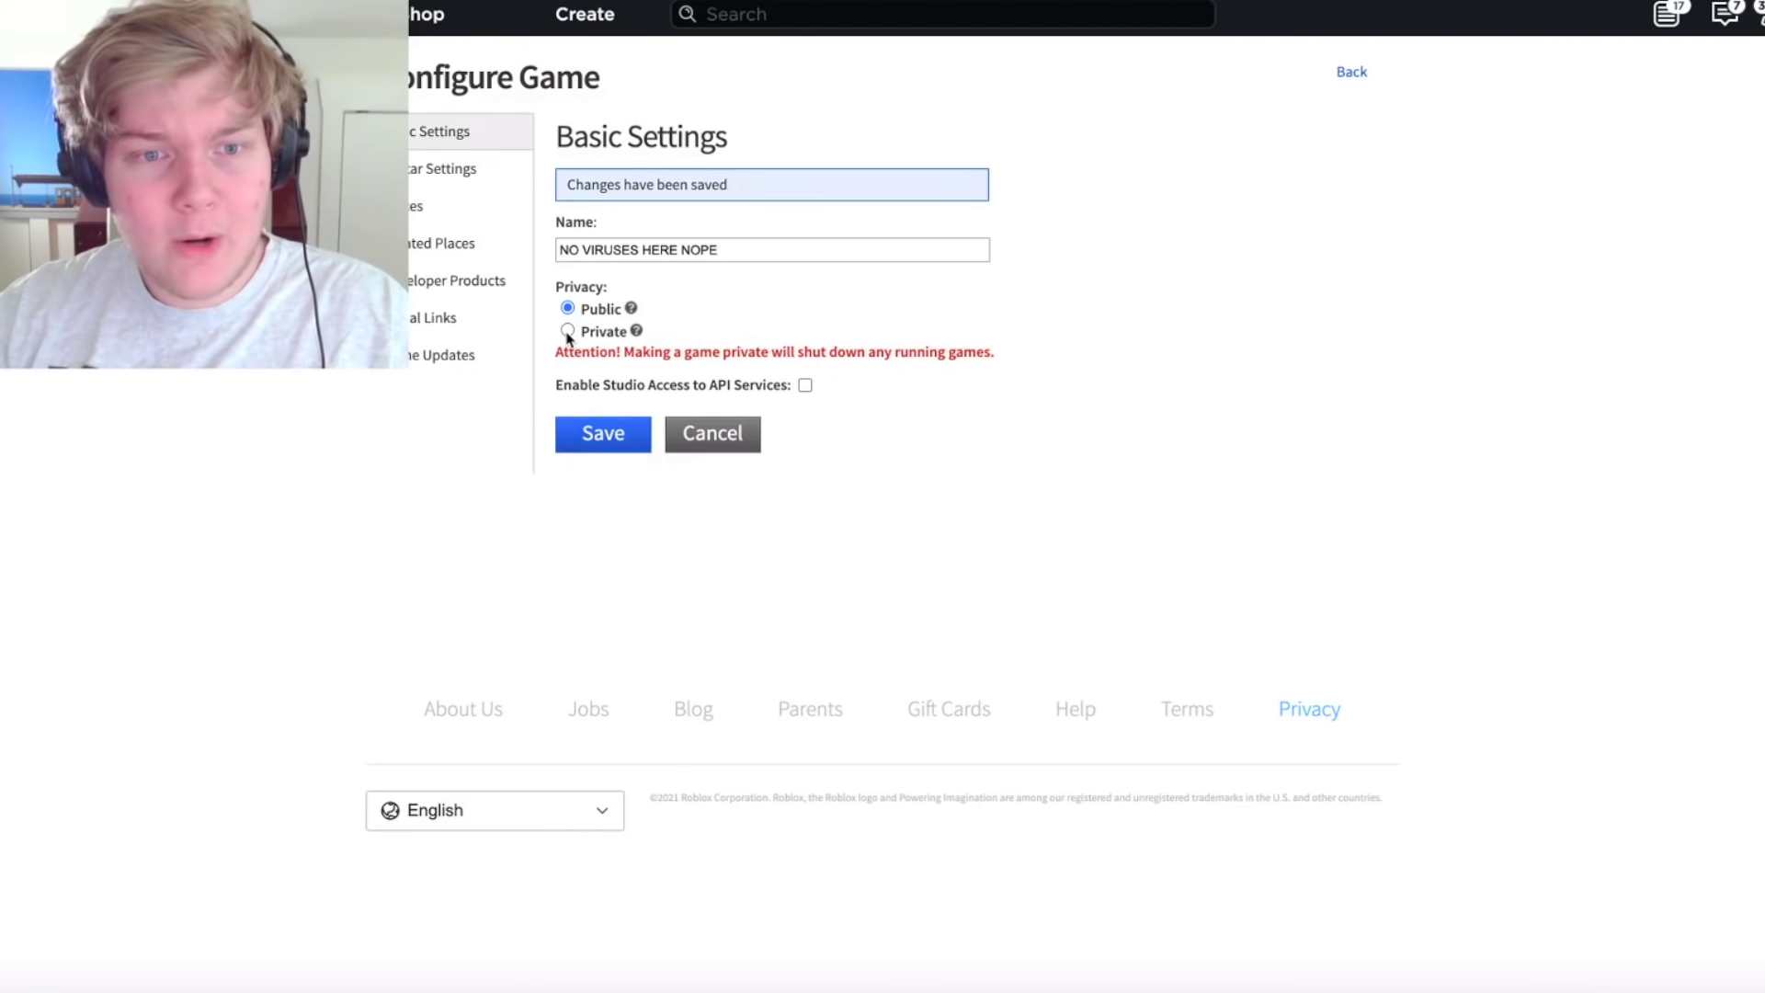
click(599, 451)
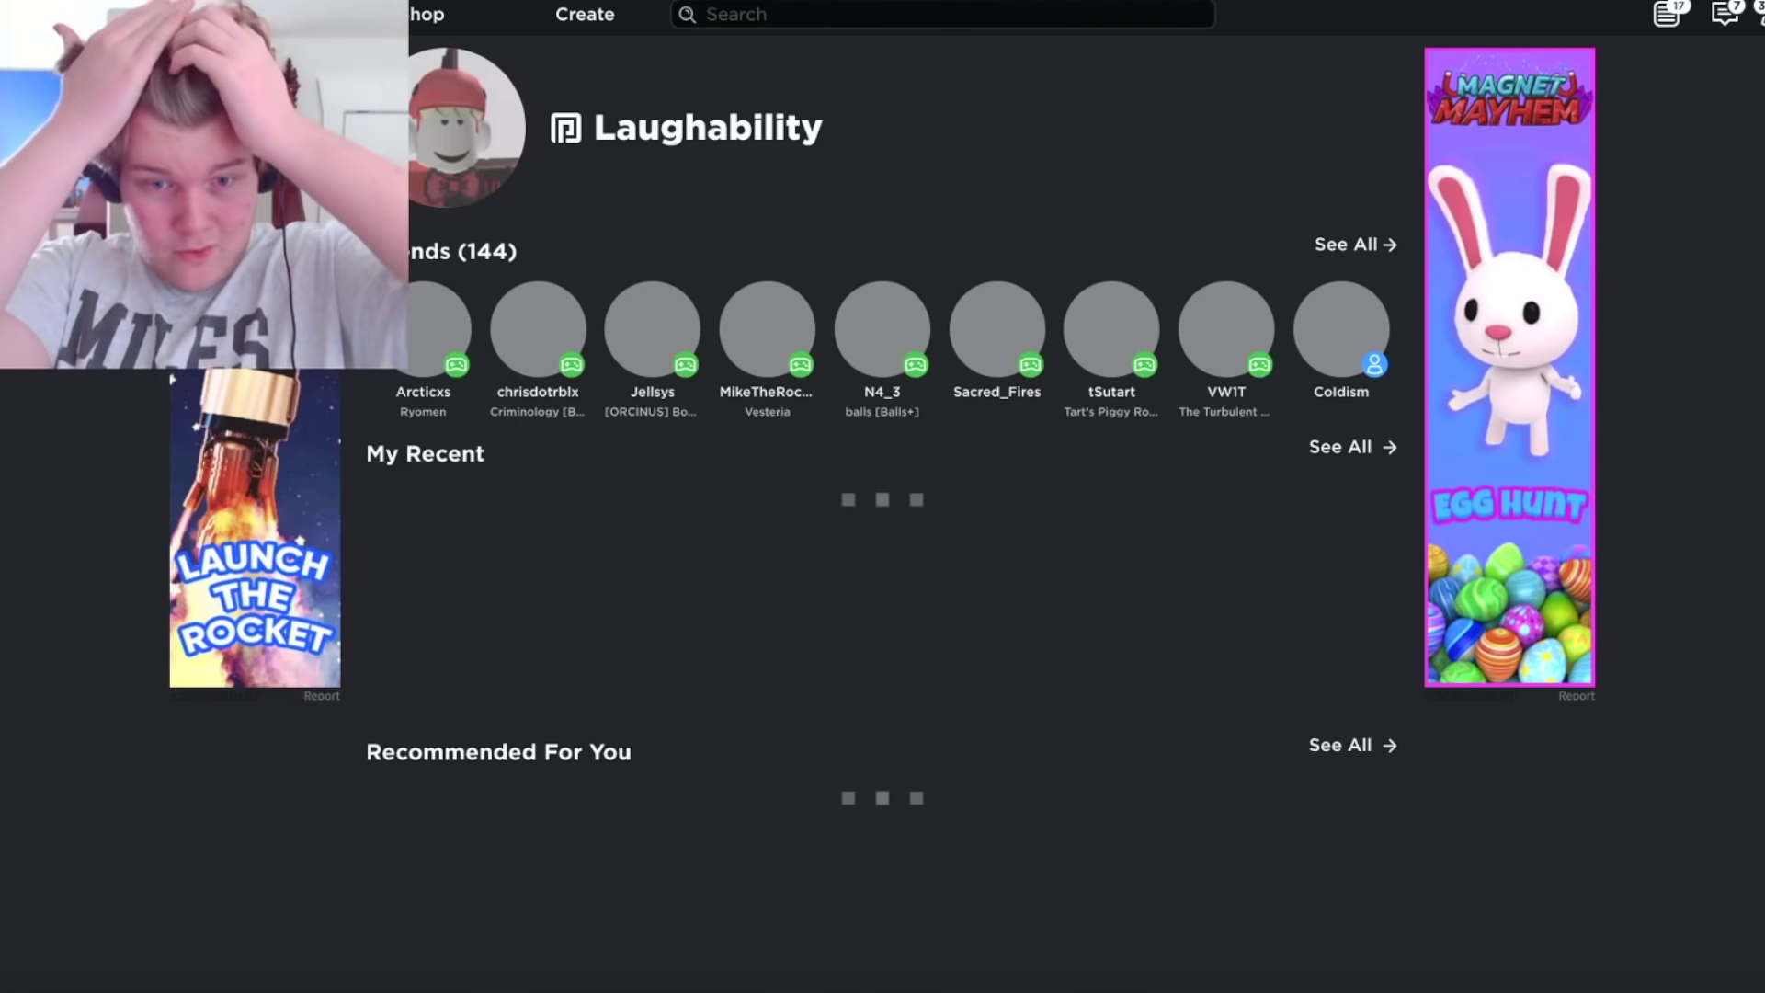